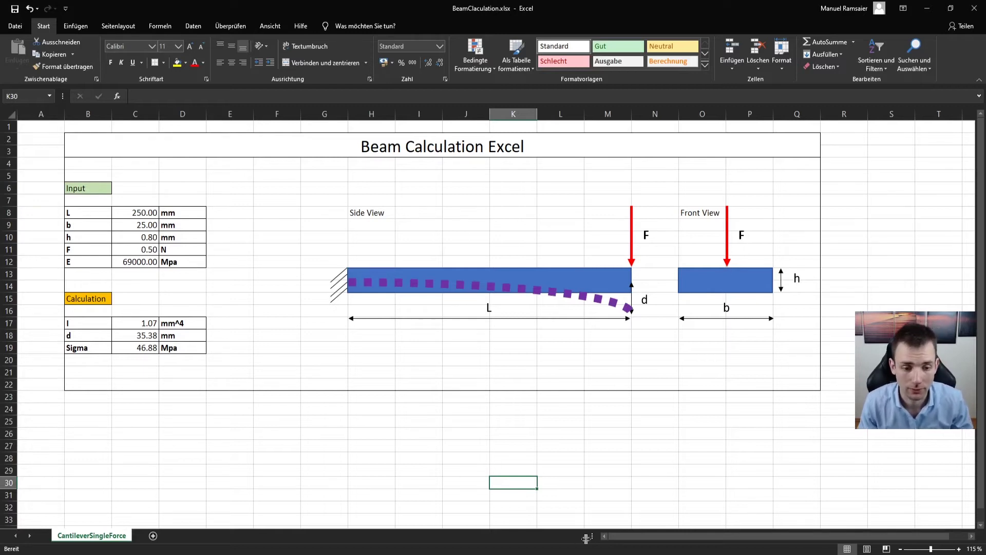
- Switch to HyperWorks and create a geometry node at x 0, y -12.5, z 0
{"action": "key", "text": "alt+Tab"}
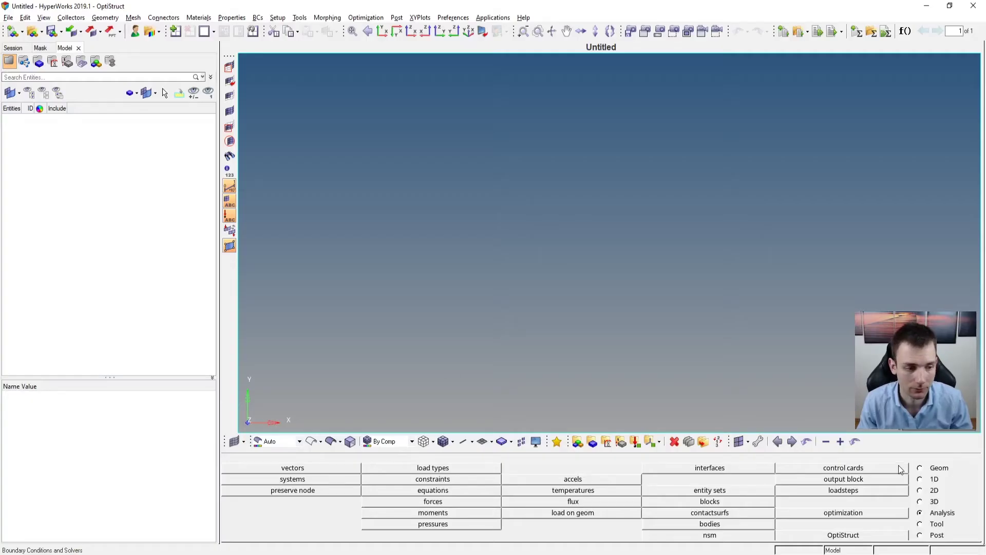
{"action": "left_click", "coordinate": [944, 468]}
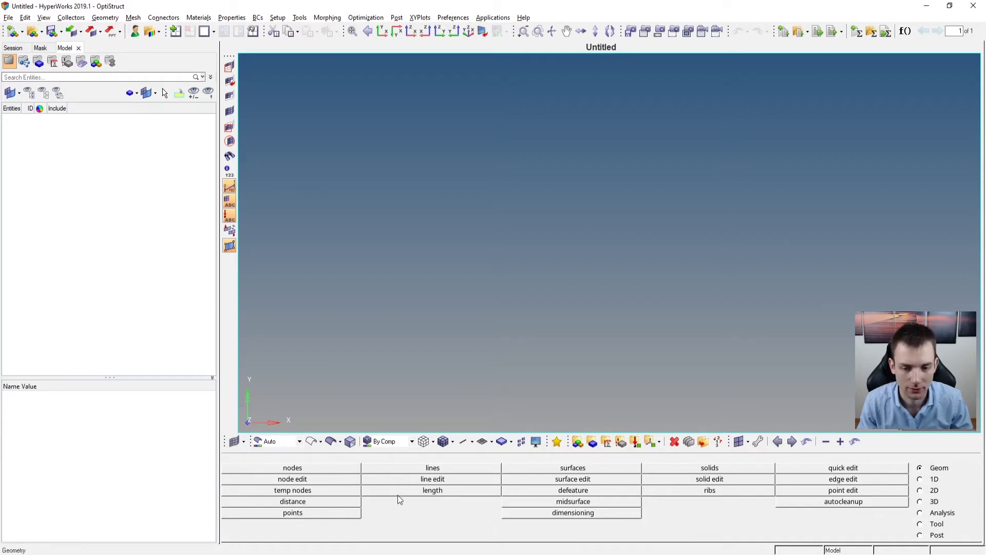
{"action": "left_click", "coordinate": [341, 466]}
{"action": "left_click", "coordinate": [449, 492]}
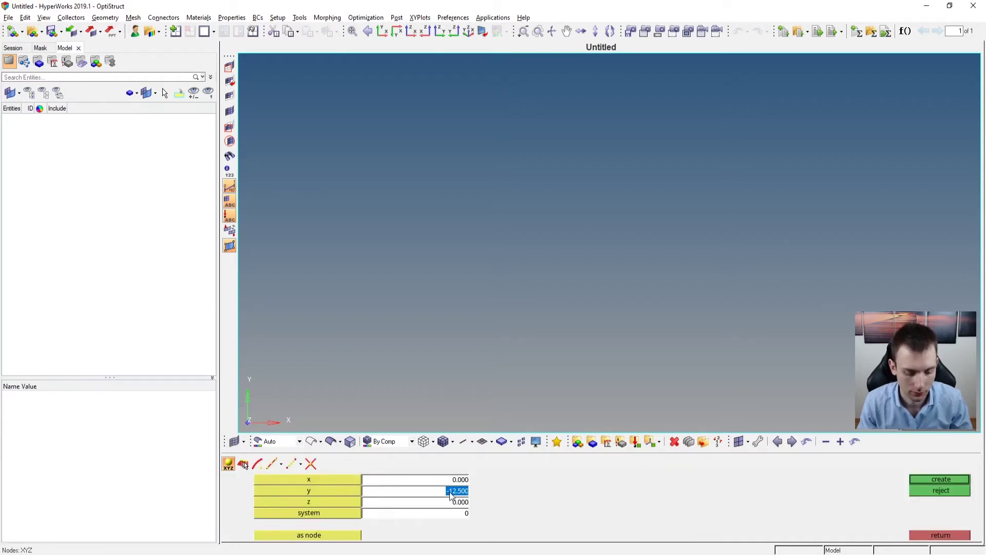
{"action": "left_click", "coordinate": [925, 480]}
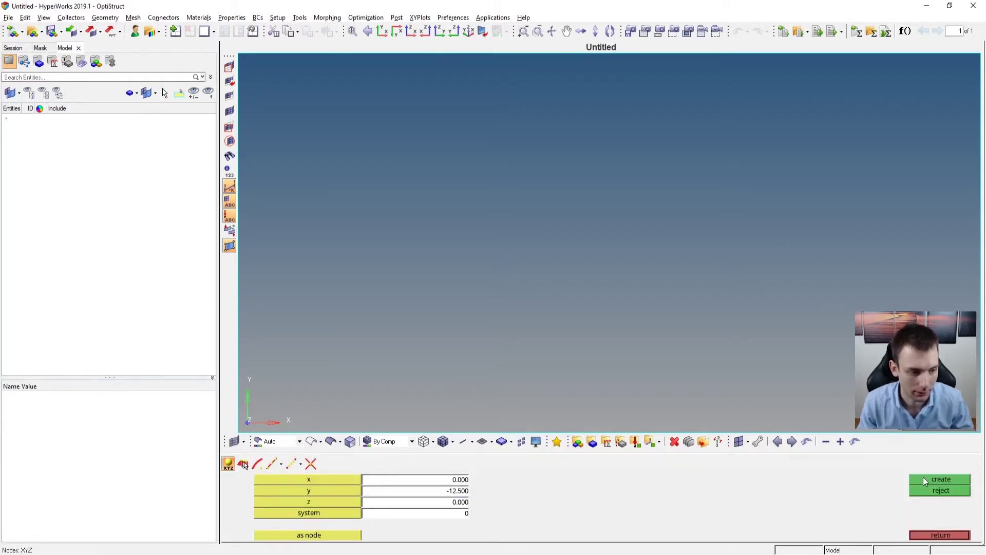
- Create a second node at x 0, y 12.5, z 0
{"action": "left_click", "coordinate": [440, 491]}
{"action": "type", "text": "12.5"}
{"action": "key", "text": "KP_Enter"}
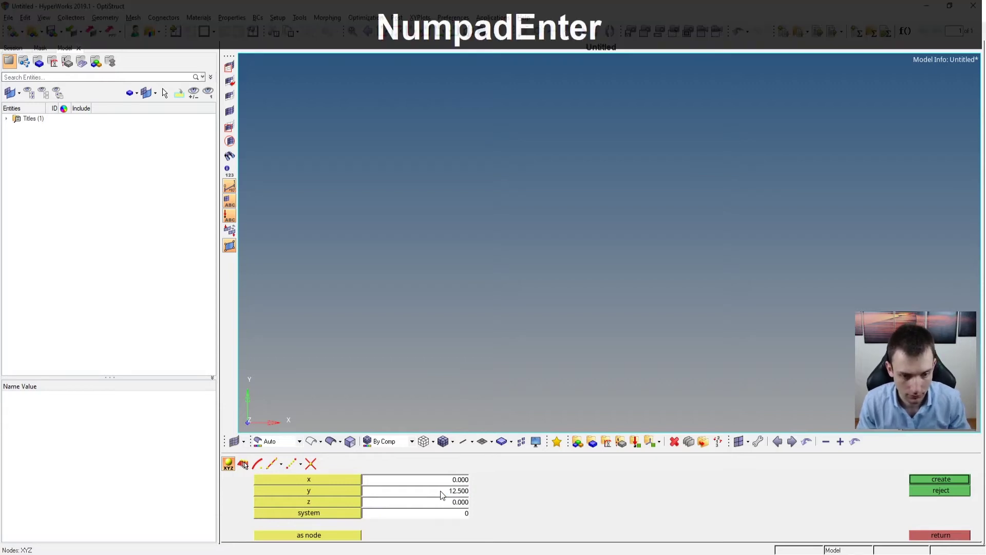
{"action": "left_click", "coordinate": [941, 479]}
{"action": "left_click_drag", "start_coordinate": [695, 292], "coordinate": [693, 221], "text": "ctrl"}
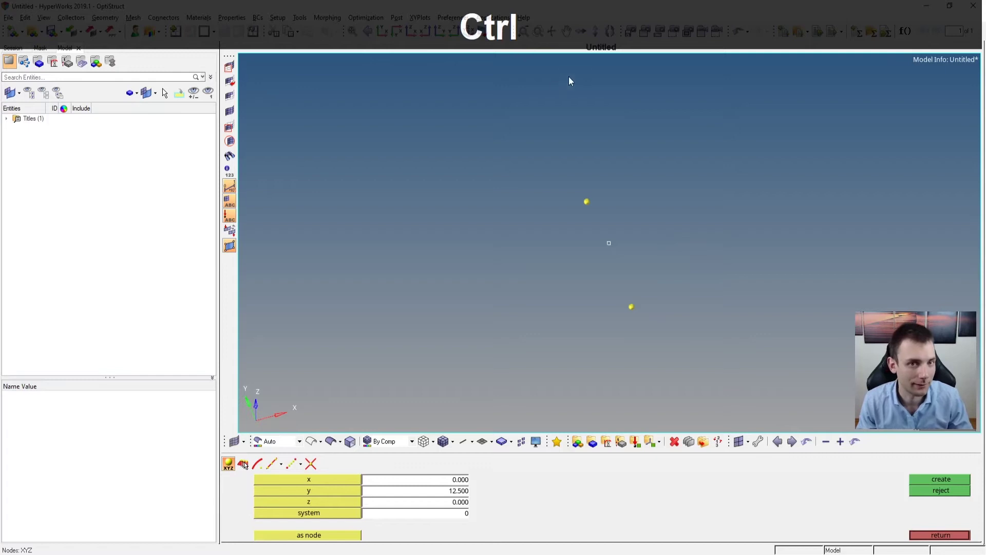
{"action": "left_click_drag", "start_coordinate": [569, 81], "coordinate": [565, 121], "text": "ctrl"}
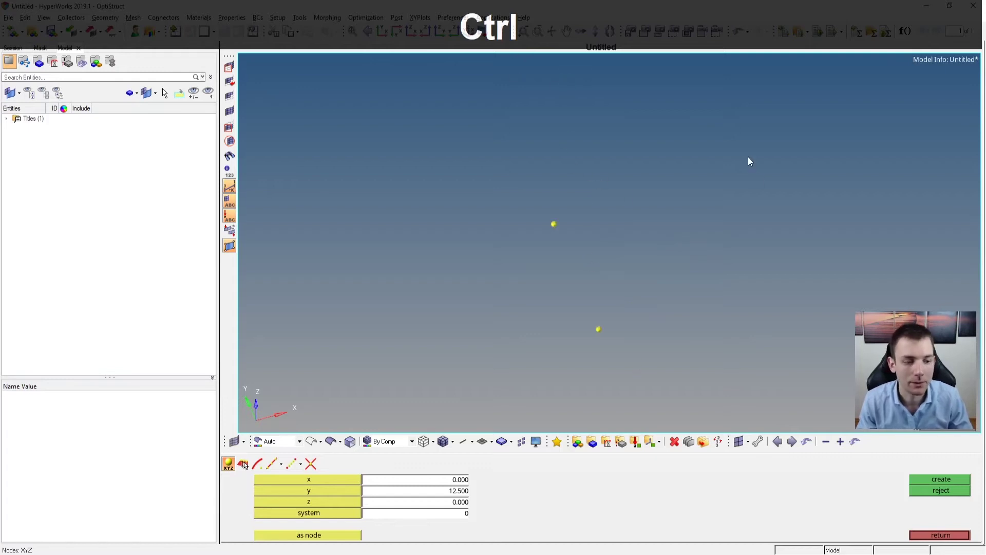
{"action": "mouse_move", "coordinate": [563, 229]}
{"action": "left_mouse_down", "text": "ctrl"}
{"action": "mouse_move", "coordinate": [560, 273]}
{"action": "mouse_move", "coordinate": [606, 235]}
{"action": "mouse_move", "coordinate": [503, 260]}
{"action": "mouse_move", "coordinate": [578, 224]}
{"action": "left_mouse_up", "text": "ctrl"}
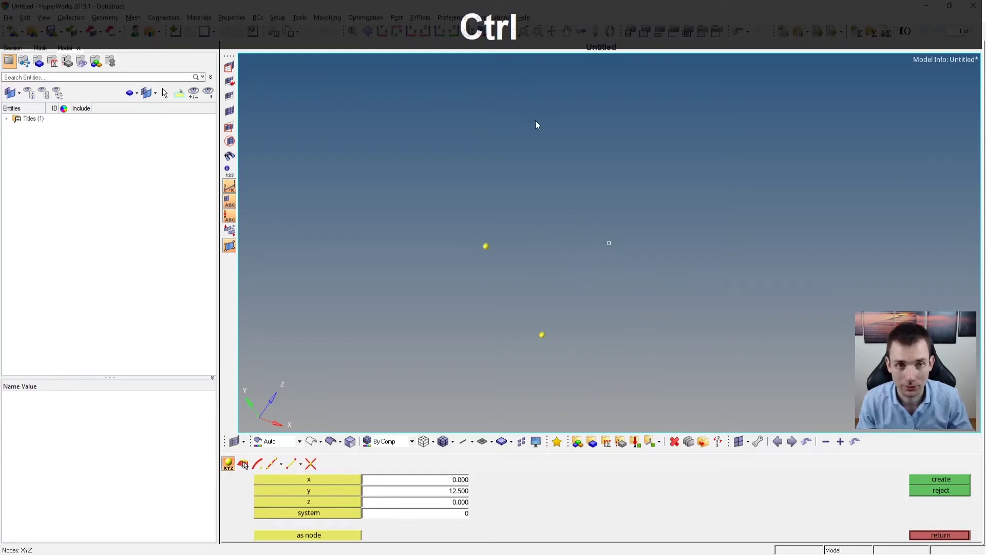
{"action": "left_click_drag", "start_coordinate": [493, 206], "coordinate": [680, 249], "text": "ctrl"}
{"action": "left_click_drag", "start_coordinate": [491, 302], "coordinate": [596, 363], "text": "ctrl"}
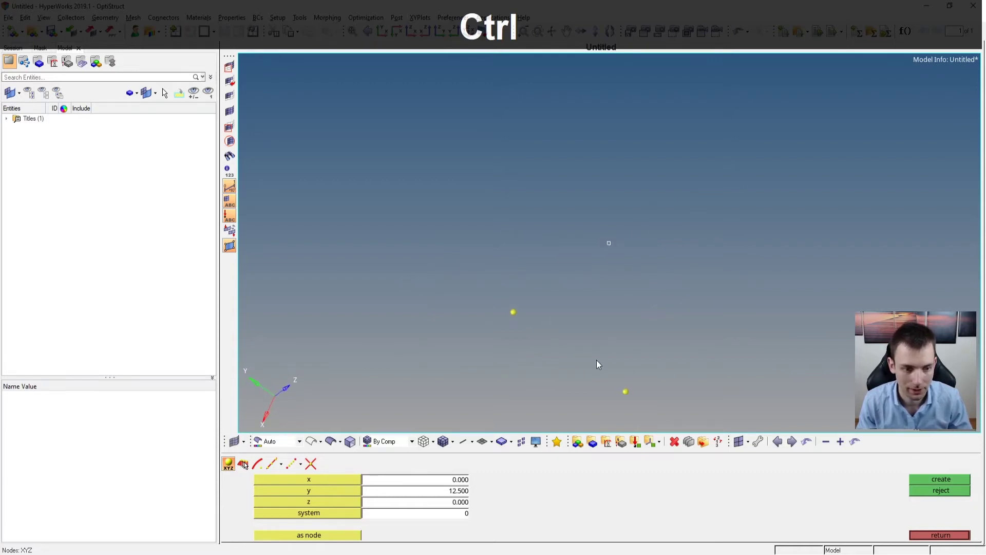
{"action": "left_click", "coordinate": [954, 535]}
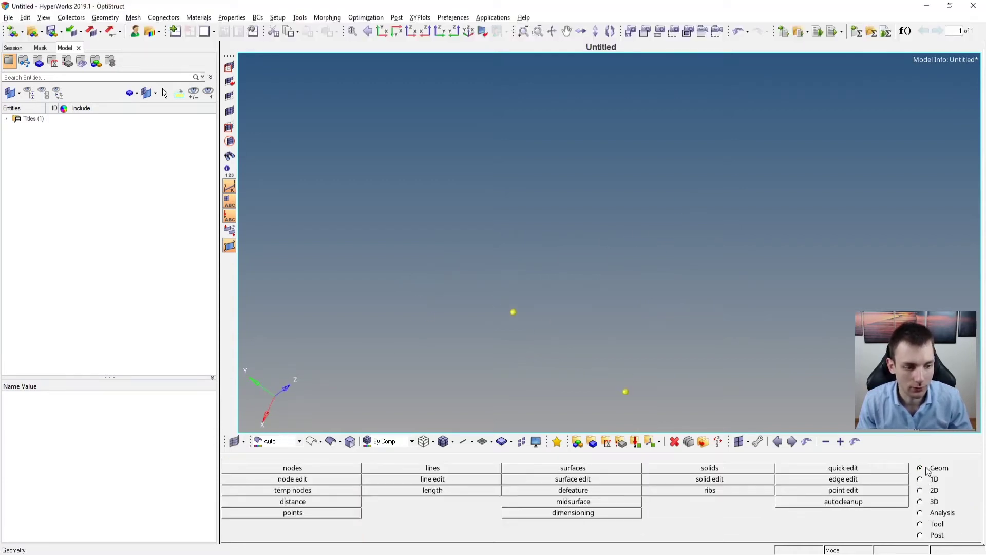
- Create a straight line between the two nodes
{"action": "left_click", "coordinate": [497, 468]}
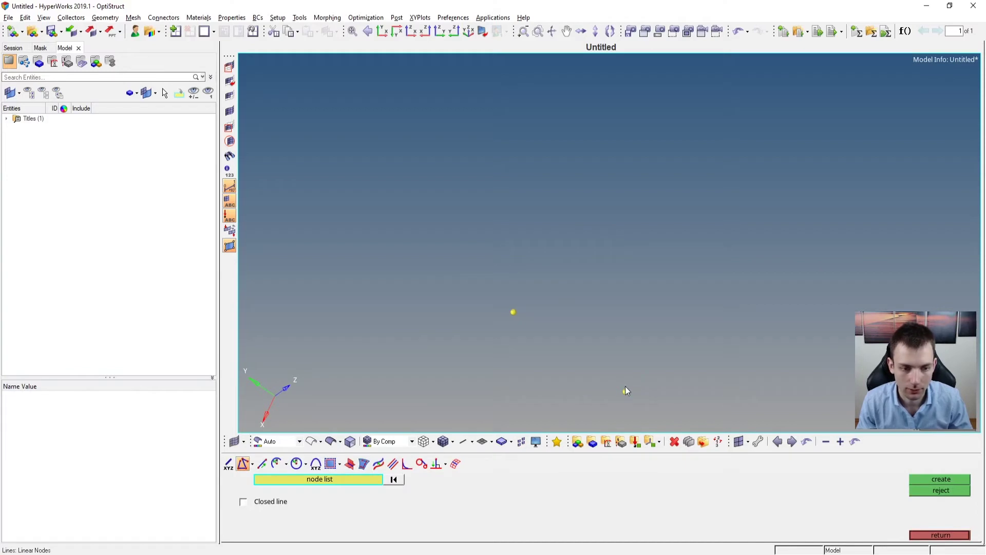
{"action": "left_click", "coordinate": [622, 379]}
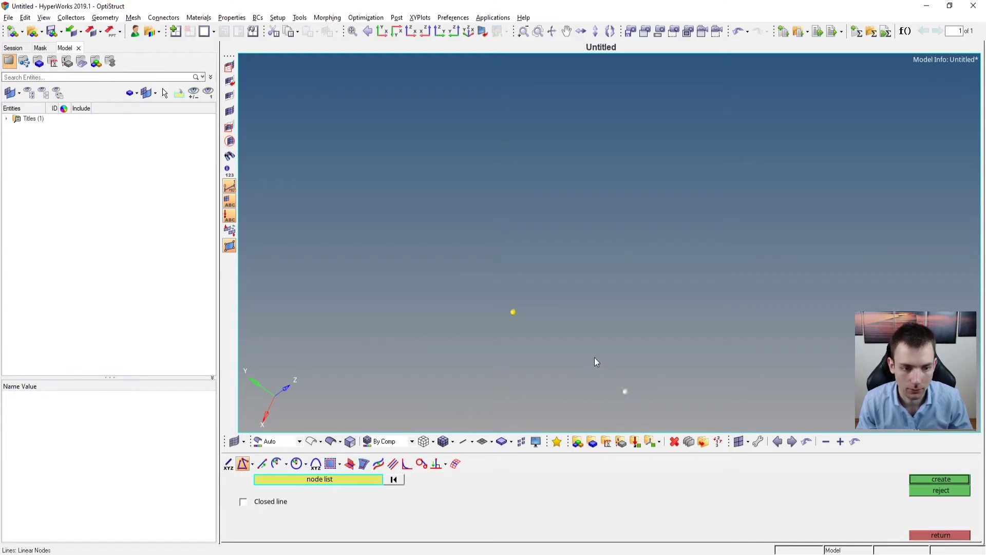
{"action": "middle_click", "coordinate": [518, 314]}
{"action": "left_click", "coordinate": [940, 535]}
- Drag the line 250 in the positive x direction to create a rectangular surface
{"action": "left_click", "coordinate": [604, 467]}
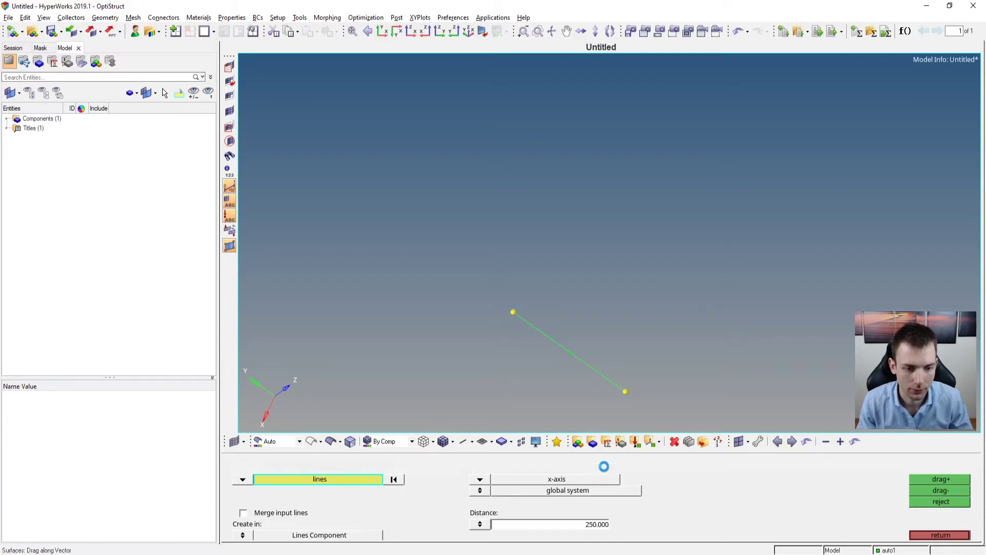
{"action": "left_click", "coordinate": [591, 370]}
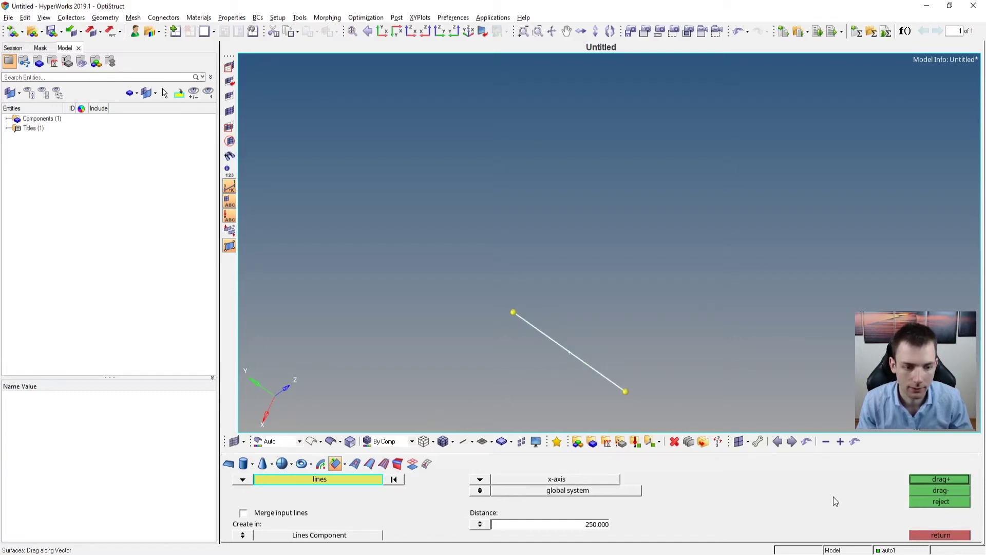
{"action": "left_click", "coordinate": [939, 479]}
{"action": "left_click_drag", "start_coordinate": [735, 384], "coordinate": [581, 324], "text": "ctrl"}
- Delete the auto1 component together with its line and surface
{"action": "left_click", "coordinate": [7, 118]}
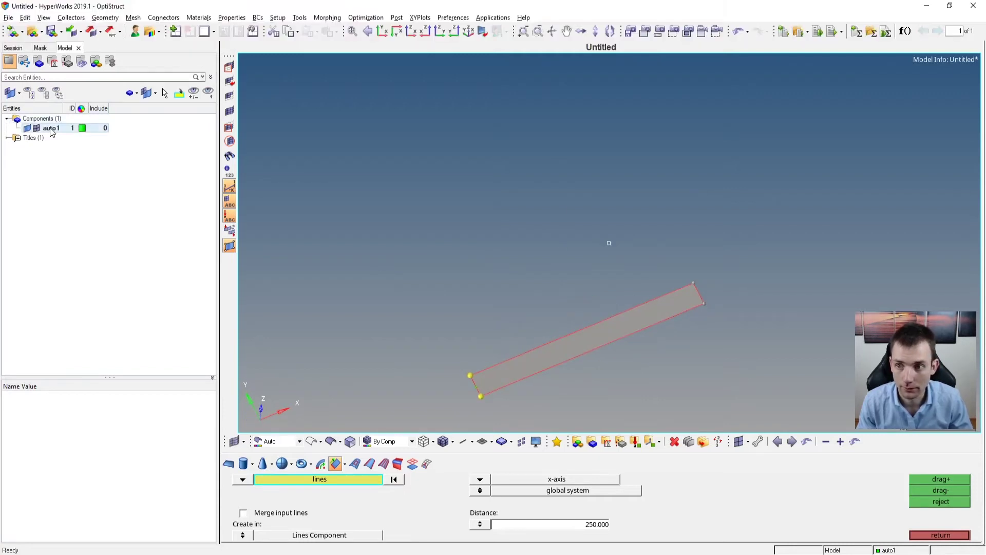
{"action": "right_click", "coordinate": [50, 128]}
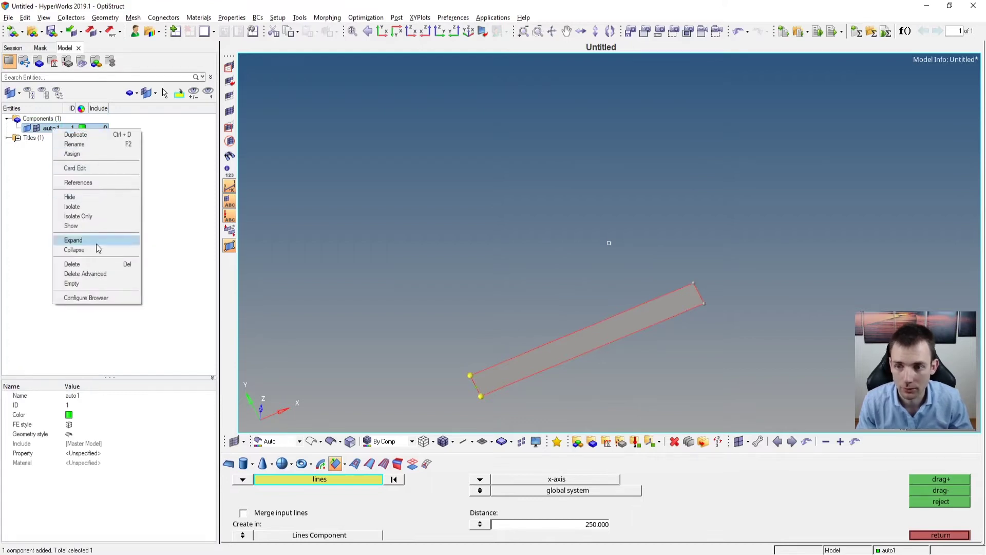
{"action": "left_click", "coordinate": [95, 264]}
{"action": "left_click", "coordinate": [474, 322]}
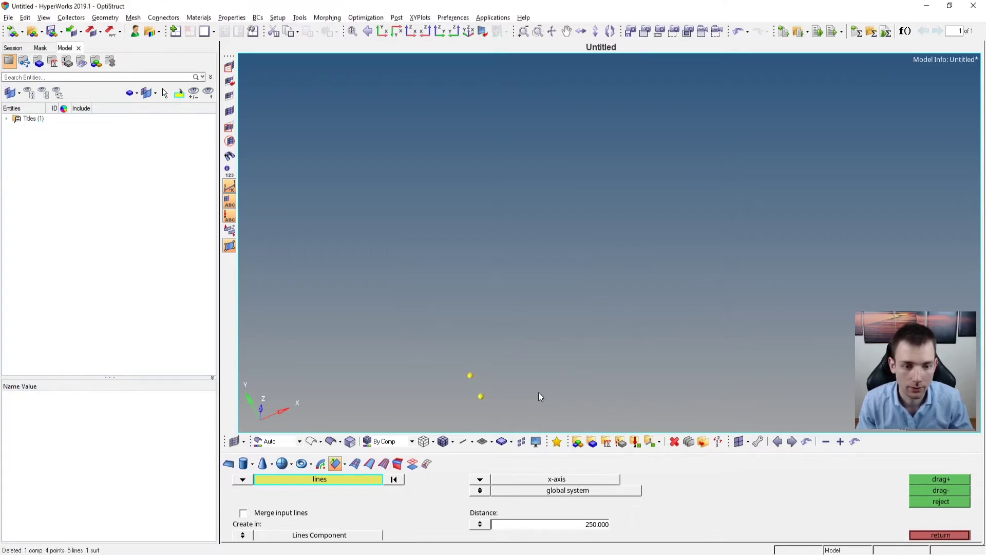
{"action": "key", "text": "ctrl"}
- Create a third node midway between the two existing nodes, at x 0, y 0, z 0
{"action": "left_click", "coordinate": [954, 538]}
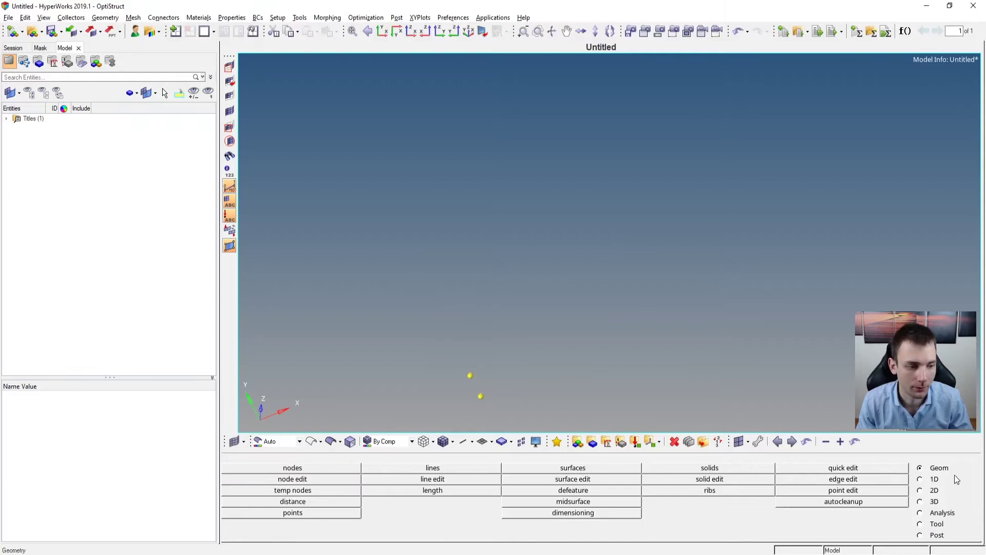
{"action": "left_click", "coordinate": [325, 467]}
{"action": "double_click", "coordinate": [464, 490]}
{"action": "type", "text": "00"}
{"action": "key", "text": "KP_Enter"}
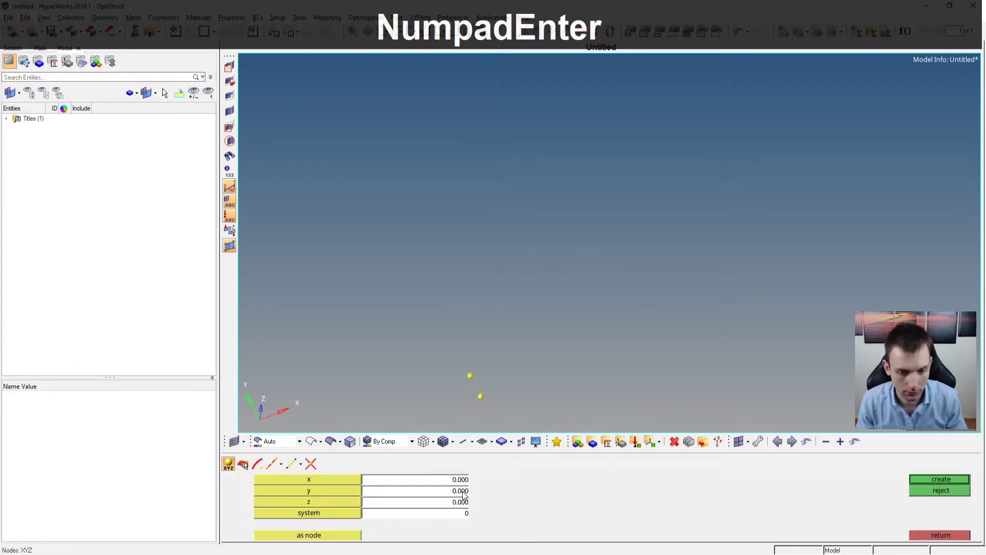
{"action": "left_click", "coordinate": [911, 479]}
{"action": "left_click", "coordinate": [938, 535]}
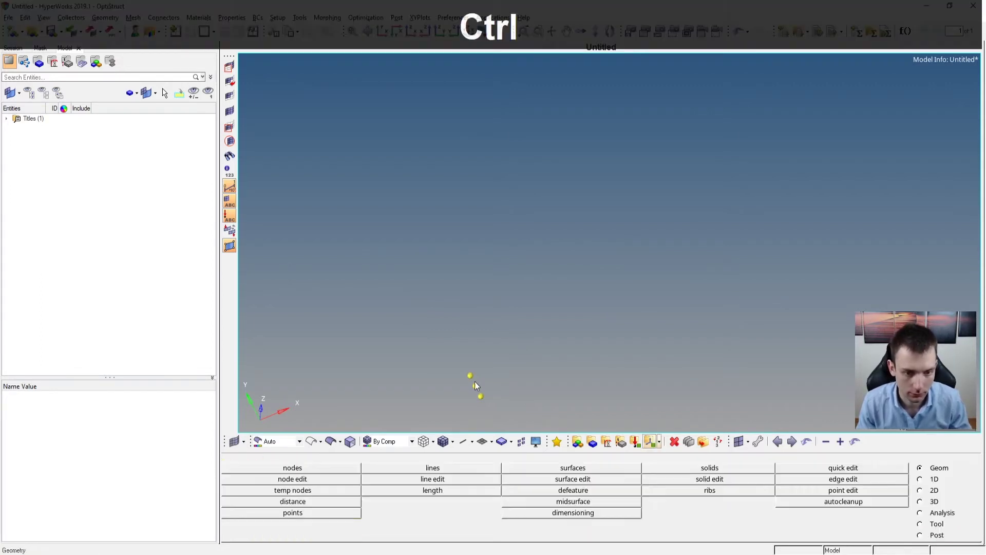
{"action": "left_click_drag", "start_coordinate": [475, 381], "coordinate": [484, 267], "text": "ctrl"}
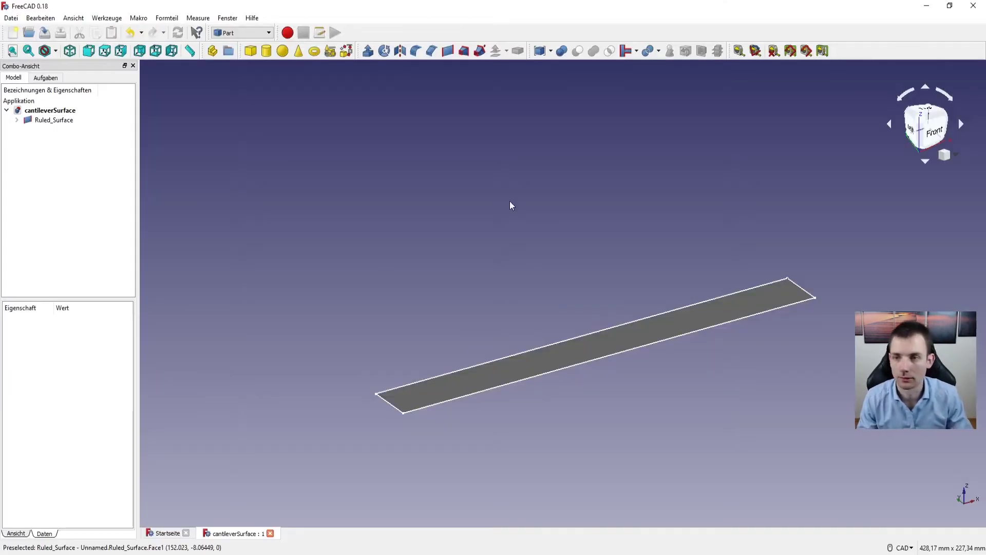
- Review the cantilever surface in FreeCAD and the beam calculation sheet in Excel, and return to HyperWorks
{"action": "left_click", "coordinate": [656, 326], "text": "ctrl"}
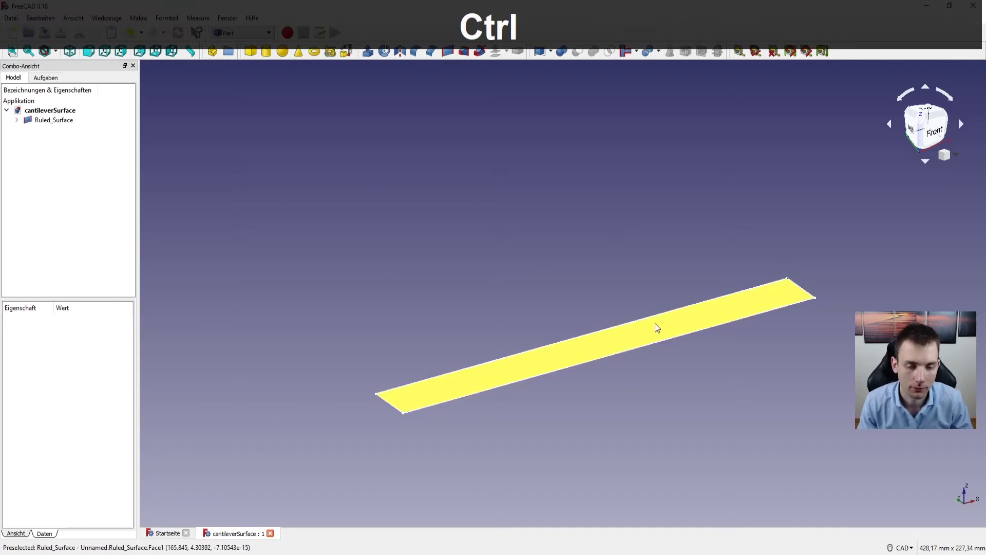
{"action": "key", "text": "alt+Tab"}
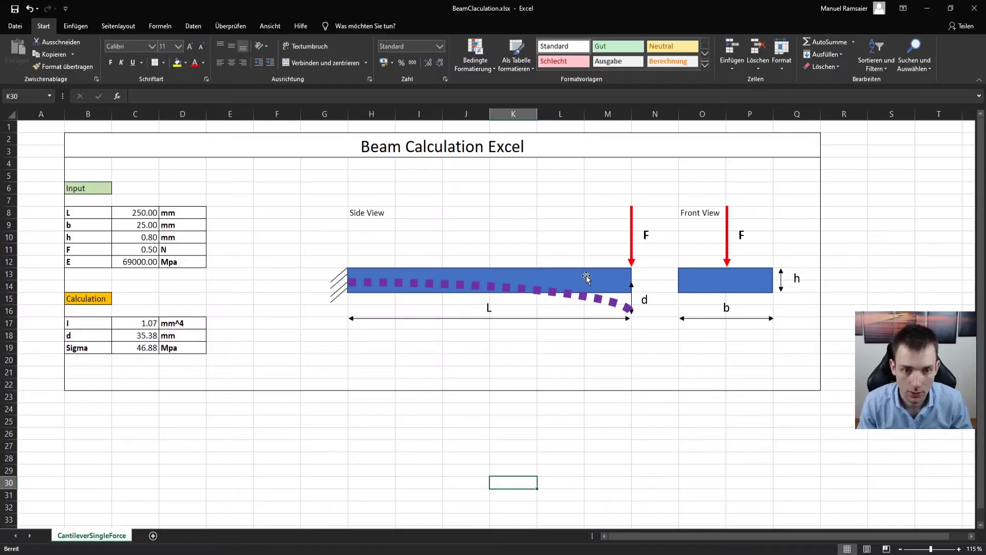
{"action": "left_click", "coordinate": [927, 9]}
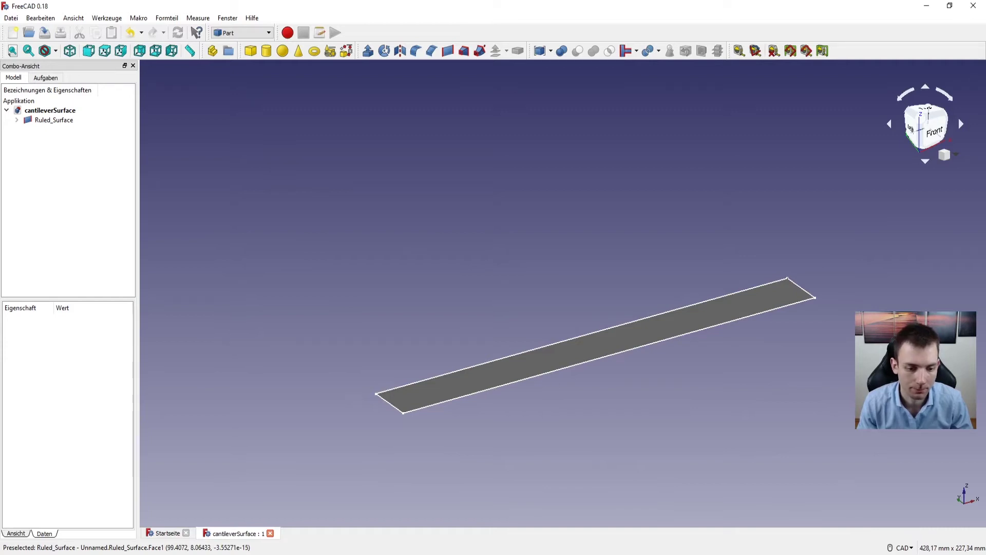
{"action": "key", "text": "alt+Tab"}
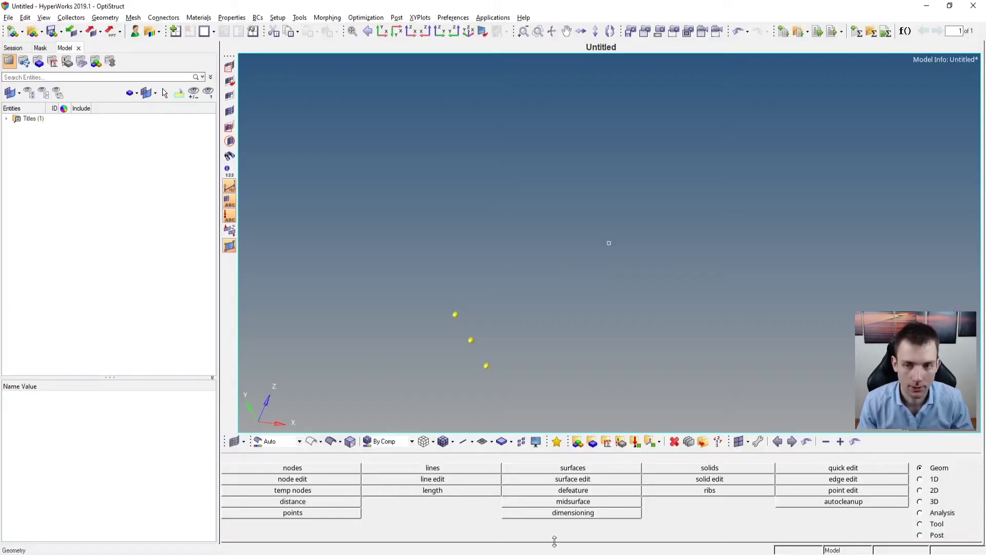
- Start a geometry import and choose cantileverSurfaceStep.step from the Cantilever2D folder as the file
{"action": "left_click", "coordinate": [8, 17]}
{"action": "mouse_move", "coordinate": [38, 115]}
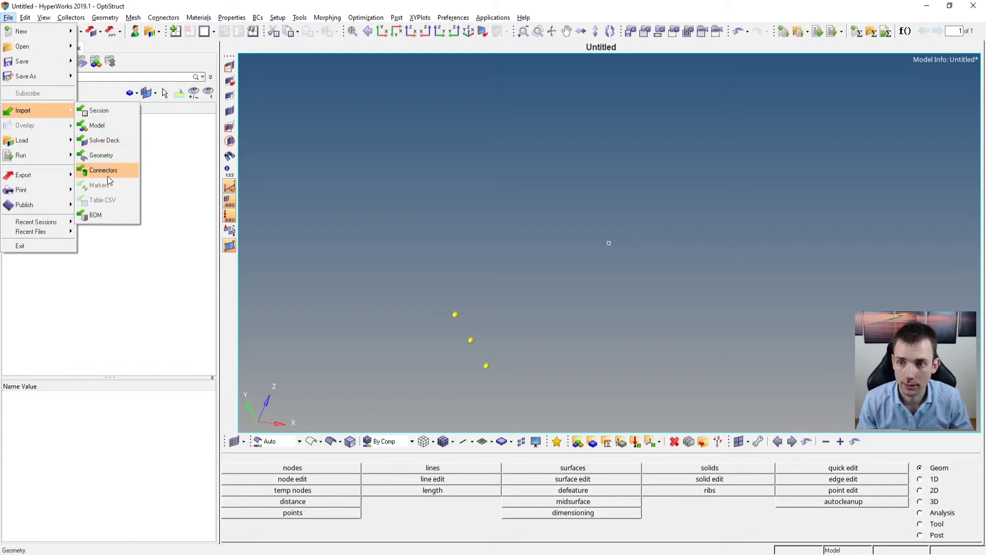
{"action": "left_click", "coordinate": [110, 158]}
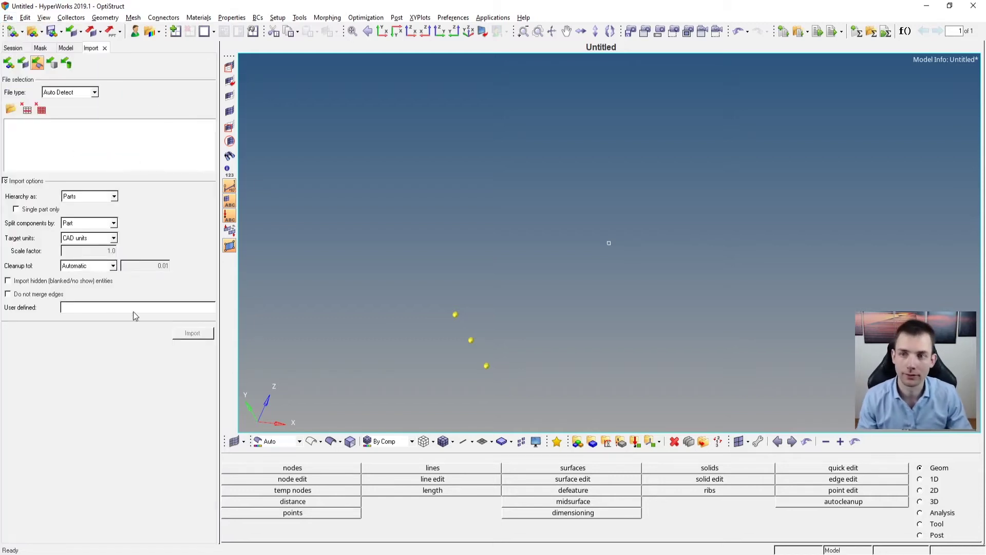
{"action": "left_click", "coordinate": [10, 110]}
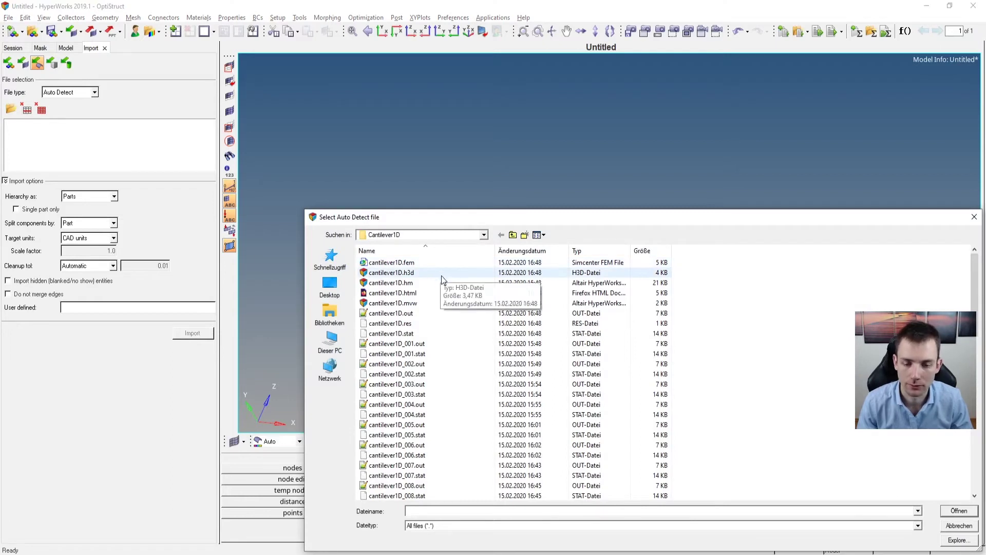
{"action": "left_click", "coordinate": [512, 235]}
{"action": "double_click", "coordinate": [388, 273]}
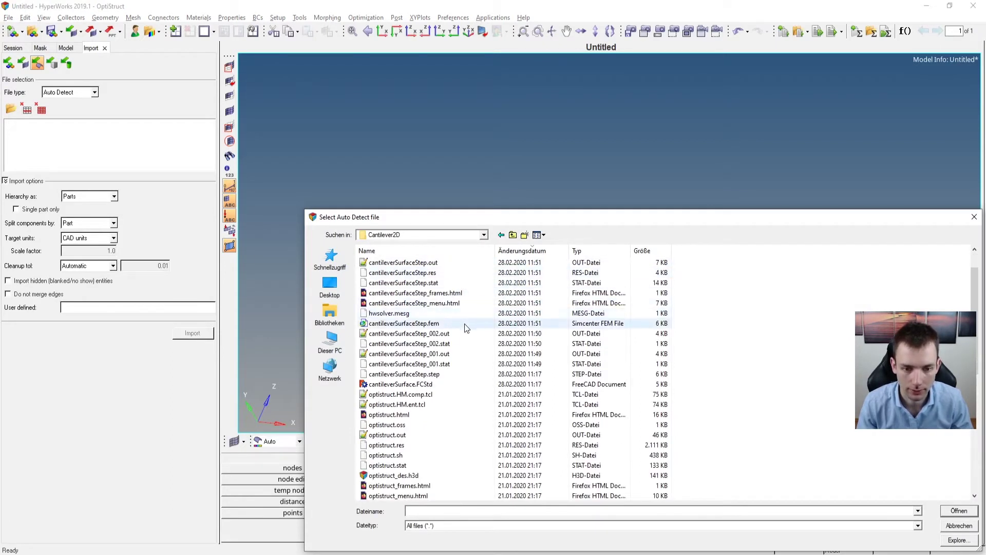
{"action": "scroll", "coordinate": [466, 325], "scroll_direction": "down", "scroll_amount": 1}
{"action": "left_click", "coordinate": [428, 344]}
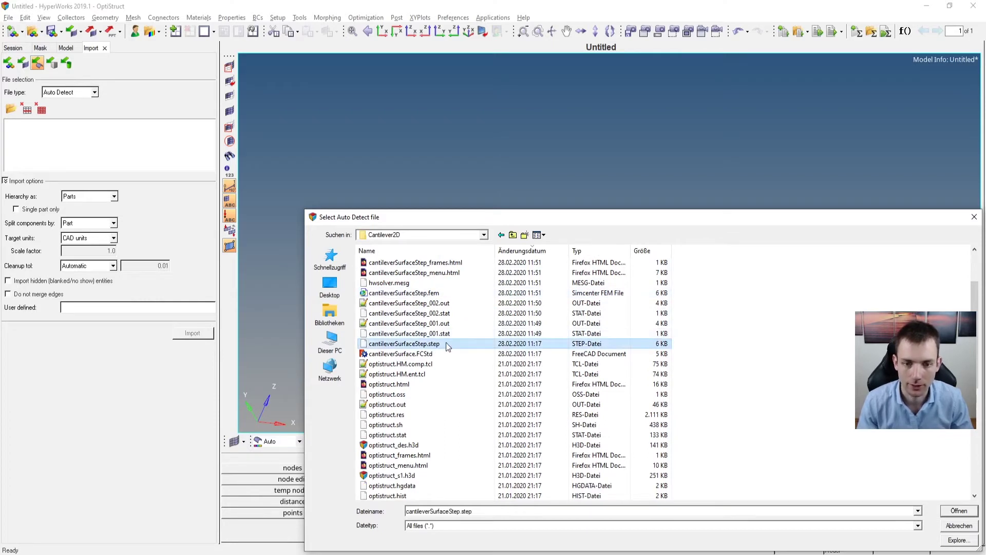
{"action": "double_click", "coordinate": [446, 343]}
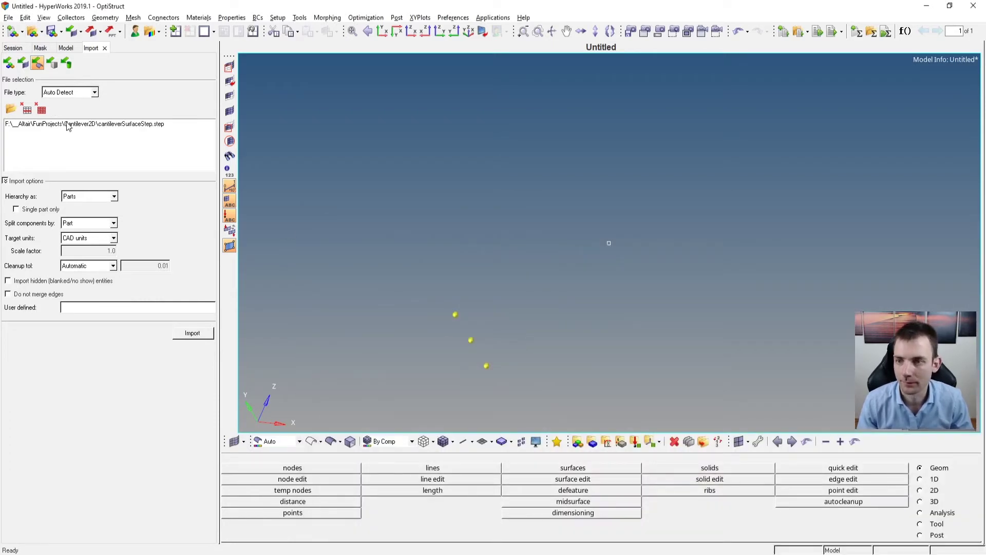
- Look through the available CAD file types for the geometry import, keeping Auto Detect
{"action": "left_click", "coordinate": [68, 92]}
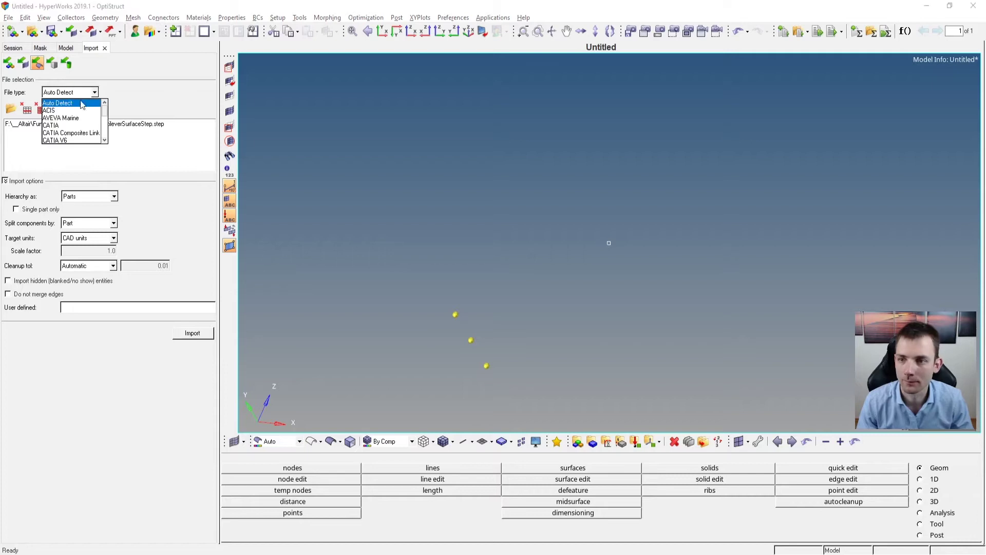
{"action": "scroll", "coordinate": [88, 121], "scroll_direction": "down", "scroll_amount": 2}
{"action": "scroll", "coordinate": [66, 124], "scroll_direction": "down", "scroll_amount": 3}
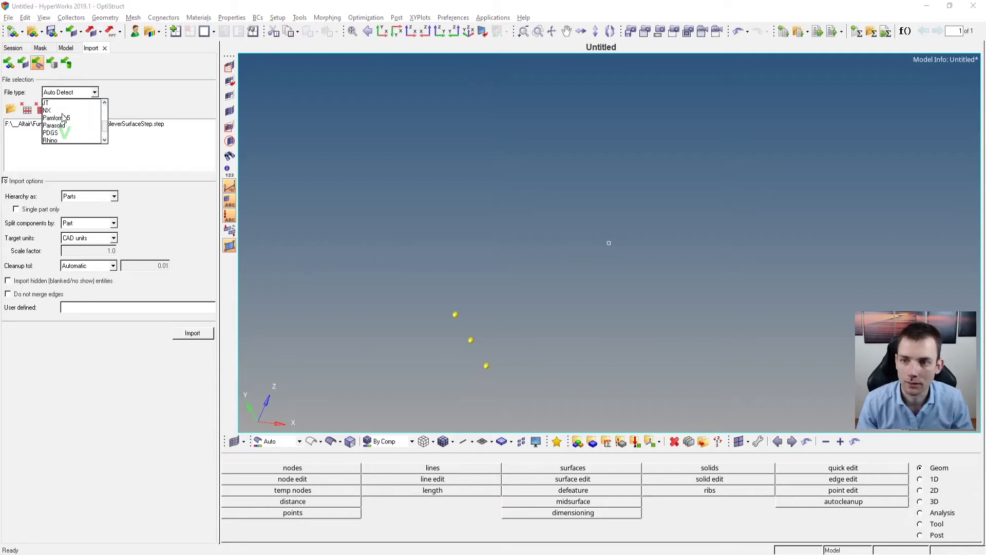
{"action": "scroll", "coordinate": [60, 112], "scroll_direction": "up", "scroll_amount": 5}
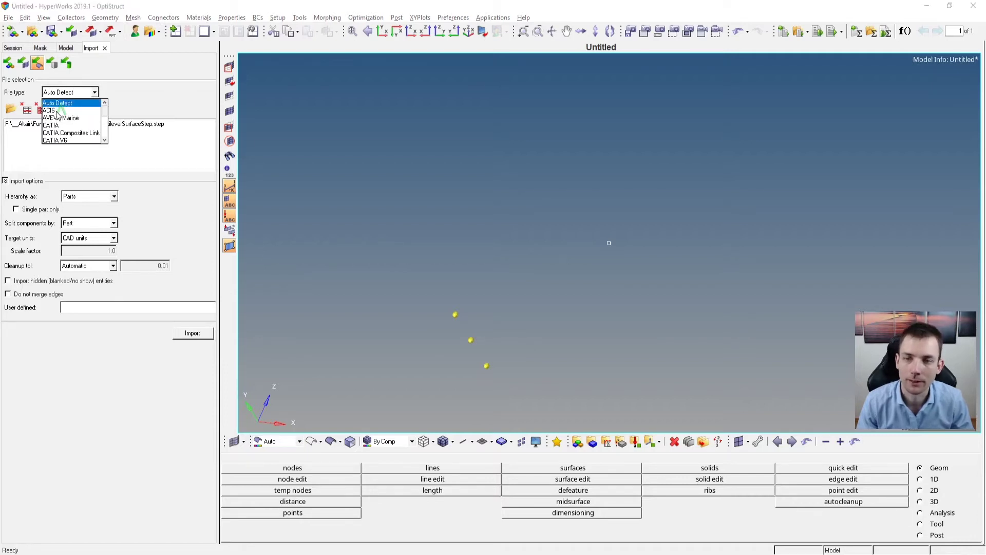
{"action": "left_click", "coordinate": [94, 93]}
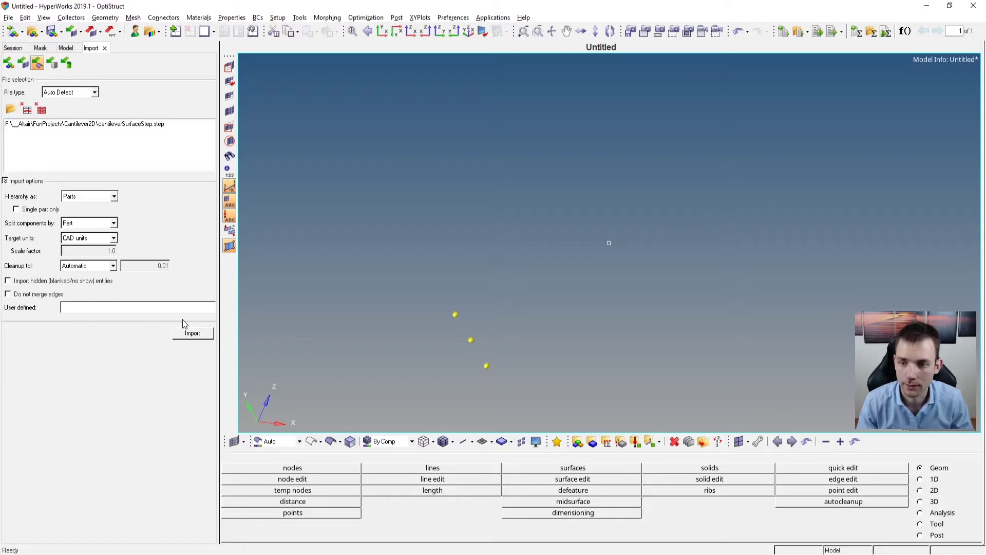
- Import the cantileverSurfaceStep.step geometry with automatic cleanup, and check the user profile, leaving it on OptiStruct
{"action": "left_click", "coordinate": [193, 333]}
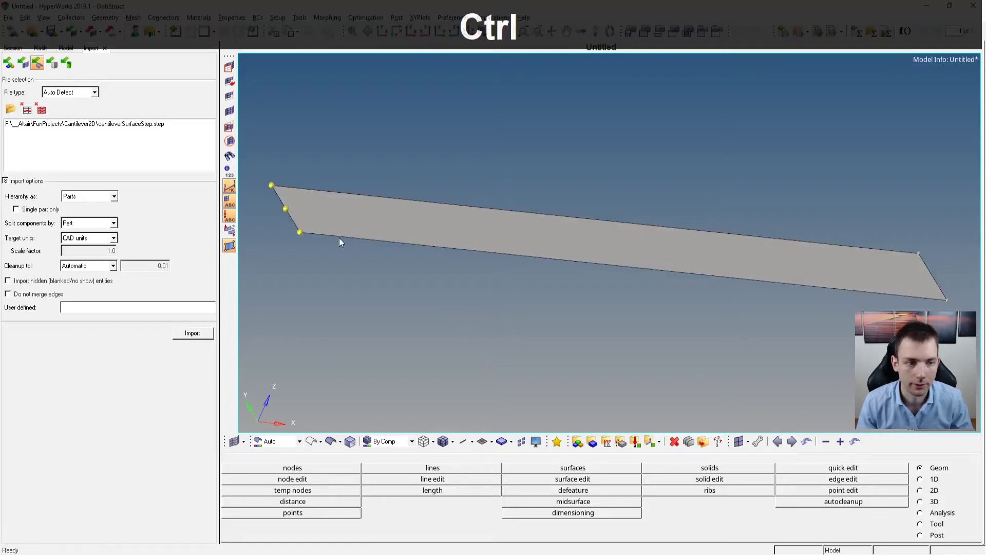
{"action": "left_click_drag", "start_coordinate": [342, 242], "coordinate": [537, 307], "text": "ctrl"}
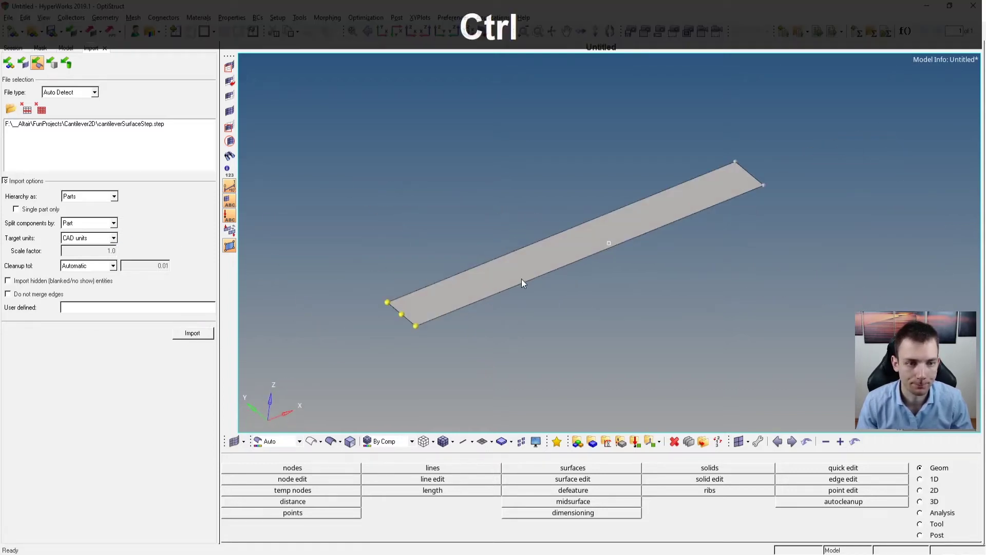
{"action": "left_click", "coordinate": [66, 48]}
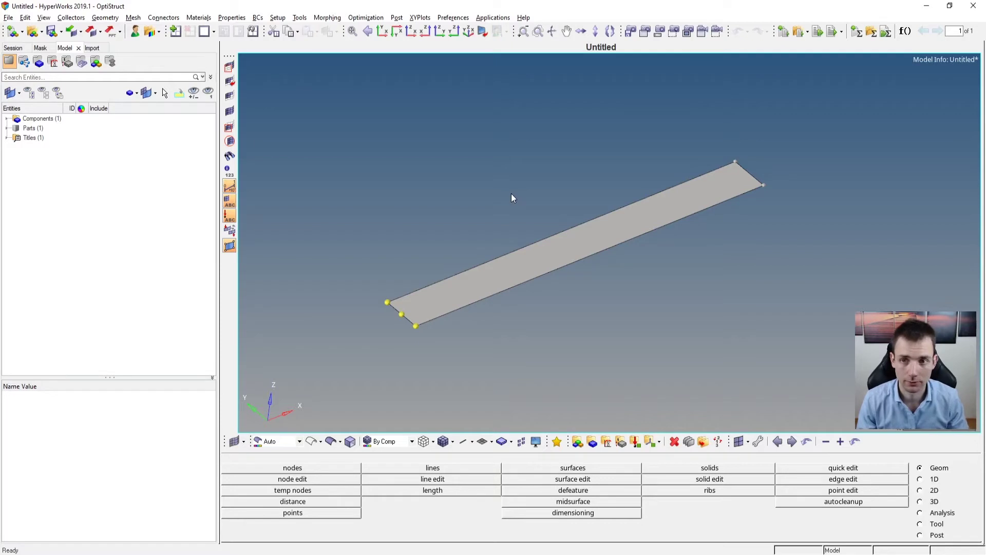
{"action": "left_click", "coordinate": [135, 32]}
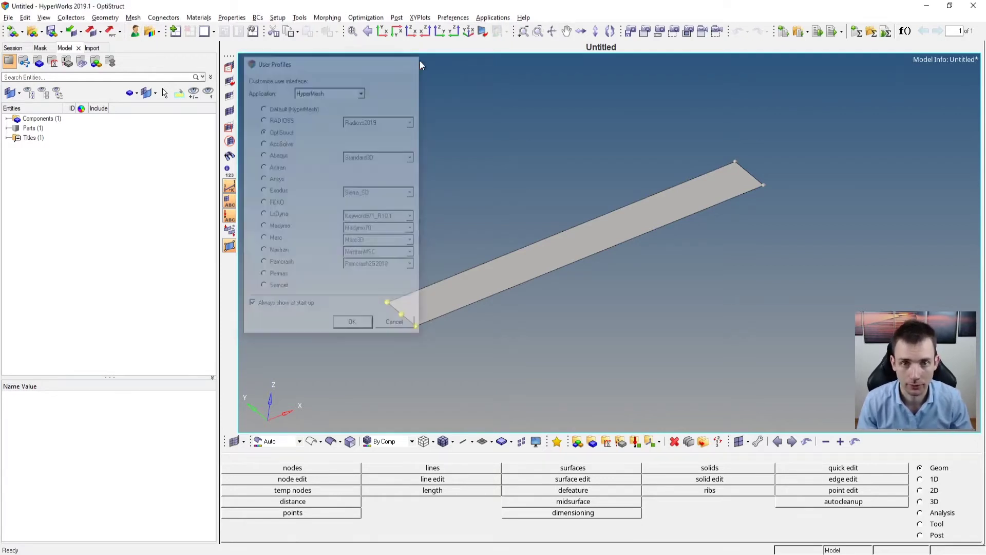
{"action": "left_click", "coordinate": [418, 60]}
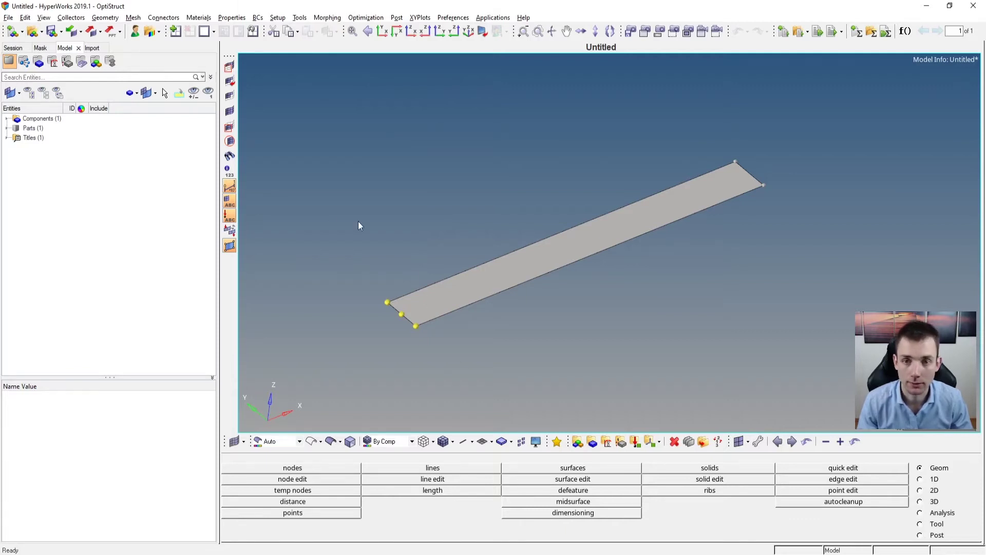
- Create a new material in the model and name it aluminum
{"action": "right_click", "coordinate": [76, 174]}
{"action": "mouse_move", "coordinate": [90, 177]}
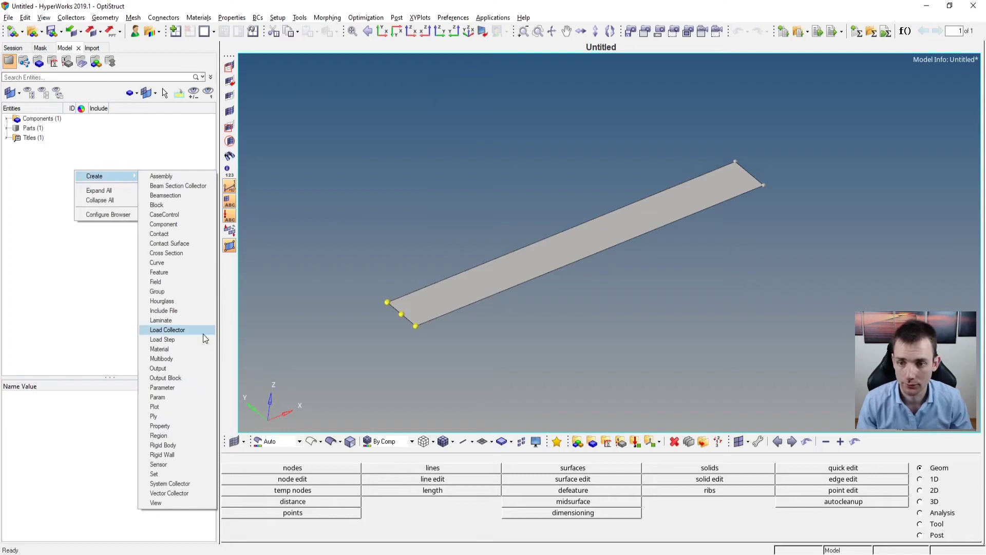
{"action": "left_click", "coordinate": [196, 350]}
{"action": "type", "text": "alum"}
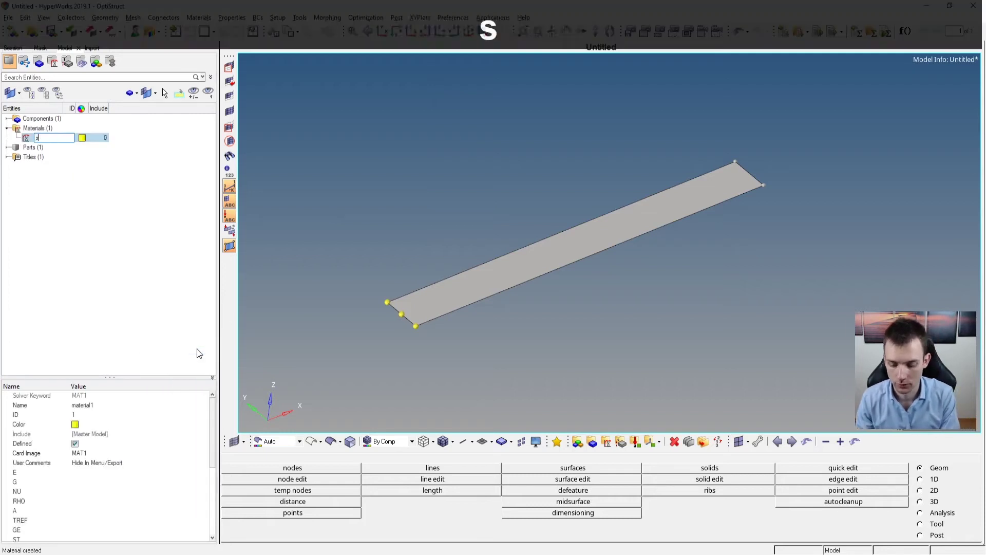
{"action": "type", "text": "inum"}
{"action": "key", "text": "Return"}
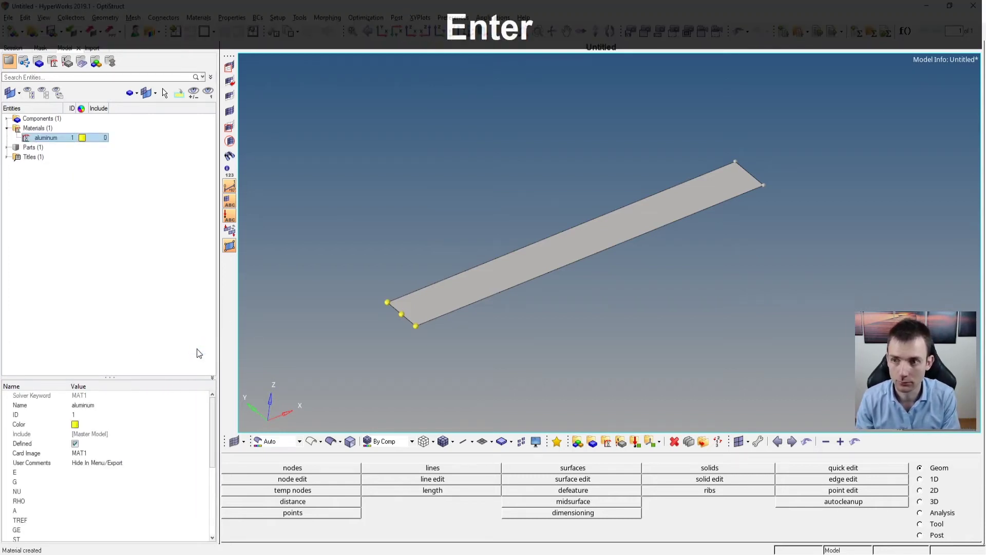
- Look up the Young's modulus E for the aluminum material in the Excel beam calculation sheet, and return to HyperWorks
{"action": "left_click", "coordinate": [107, 473]}
{"action": "type", "text": "210000"}
{"action": "key", "text": "alt+Tab"}
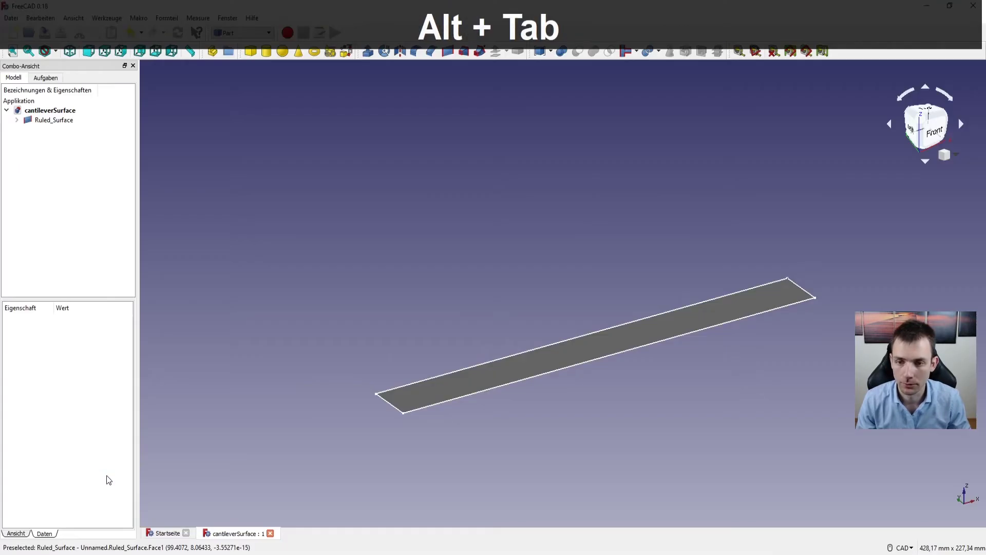
{"action": "key", "text": "alt+Tab"}
{"action": "key", "text": "alt+Tab"}
{"action": "key", "text": "alt+Tab"}
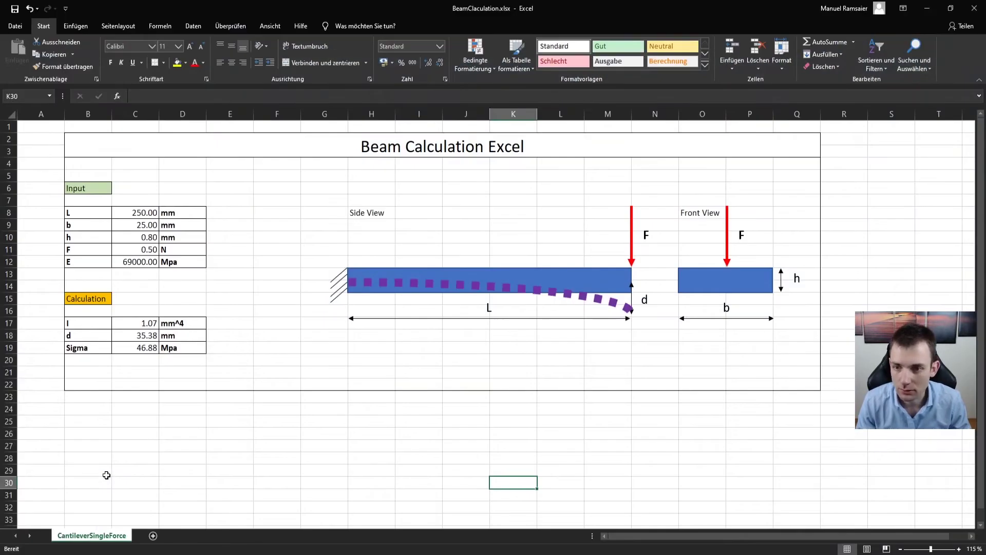
{"action": "key", "text": "alt+Tab"}
{"action": "key", "text": "Tab"}
{"action": "key", "text": "Tab"}
{"action": "key", "text": "alt+Tab"}
{"action": "key", "text": "Tab"}
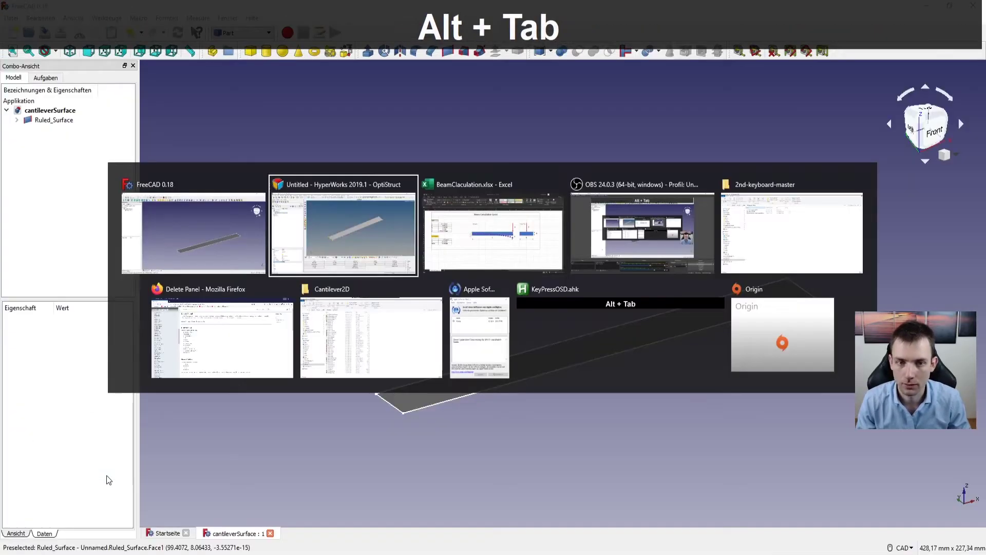
{"action": "key", "text": "alt+Down"}
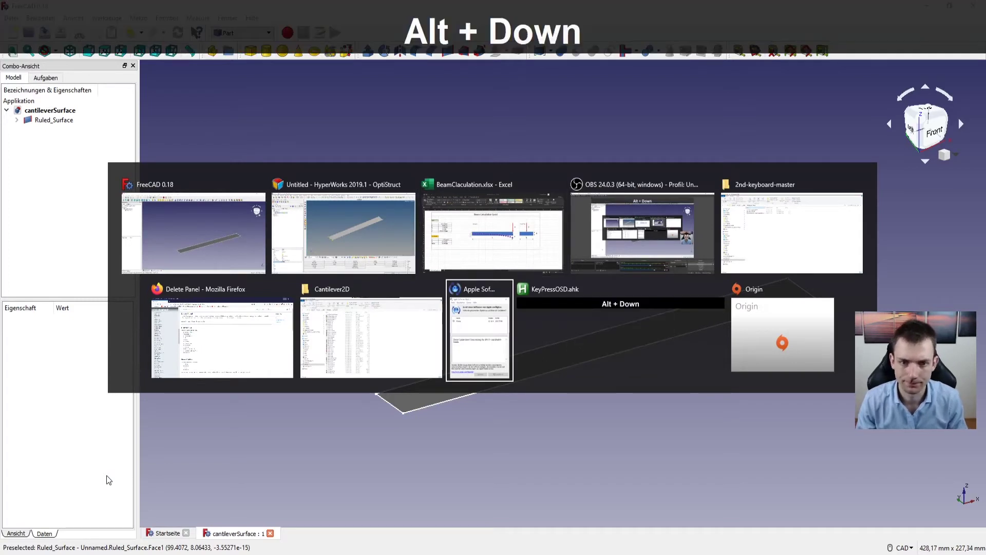
{"action": "key", "text": "alt+Left"}
{"action": "key", "text": "alt+Up"}
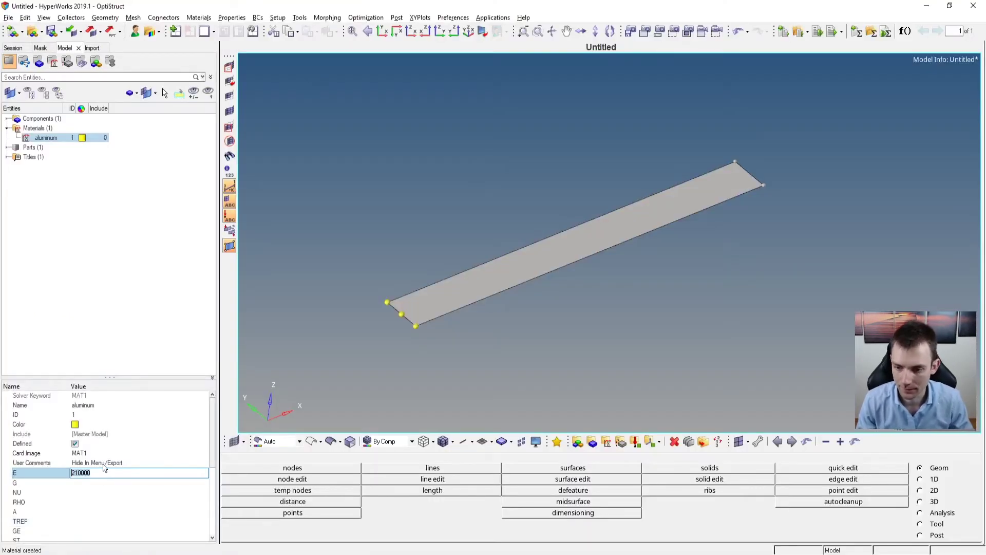
- Set the aluminum material's Young's modulus E to 69000 and its Poisson's ratio NU to 0
{"action": "type", "text": "69"}
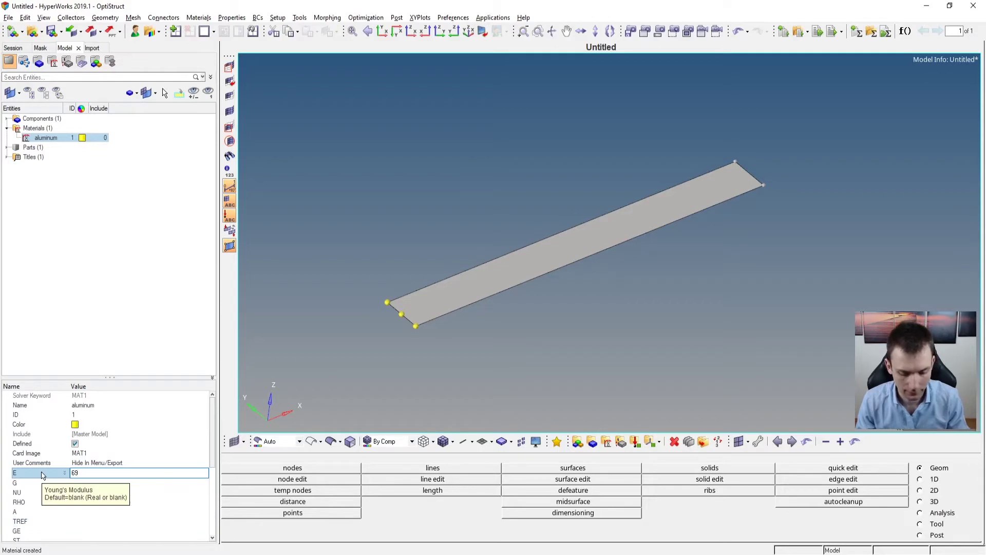
{"action": "type", "text": "000"}
{"action": "key", "text": "KP_Enter"}
{"action": "left_click", "coordinate": [96, 491]}
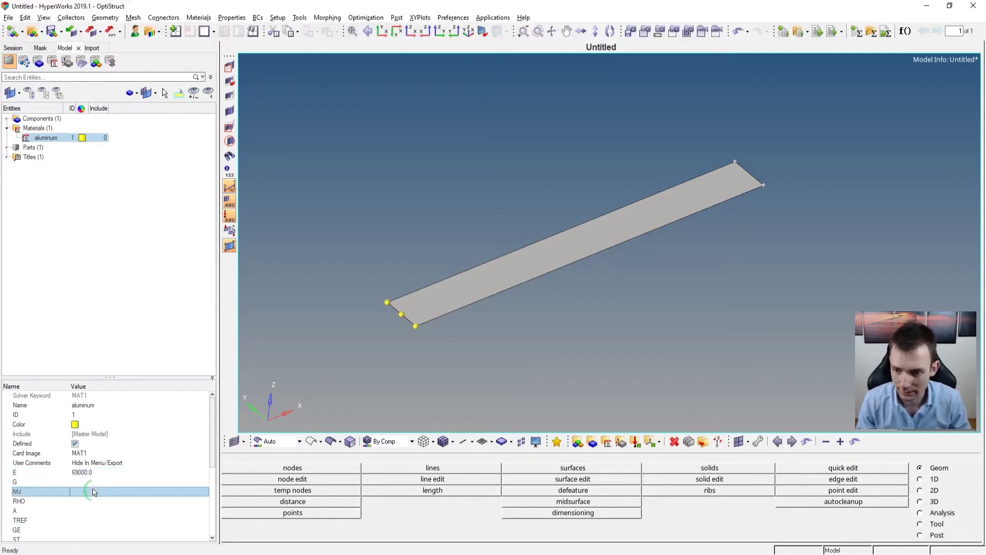
{"action": "key", "text": "KP_Enter"}
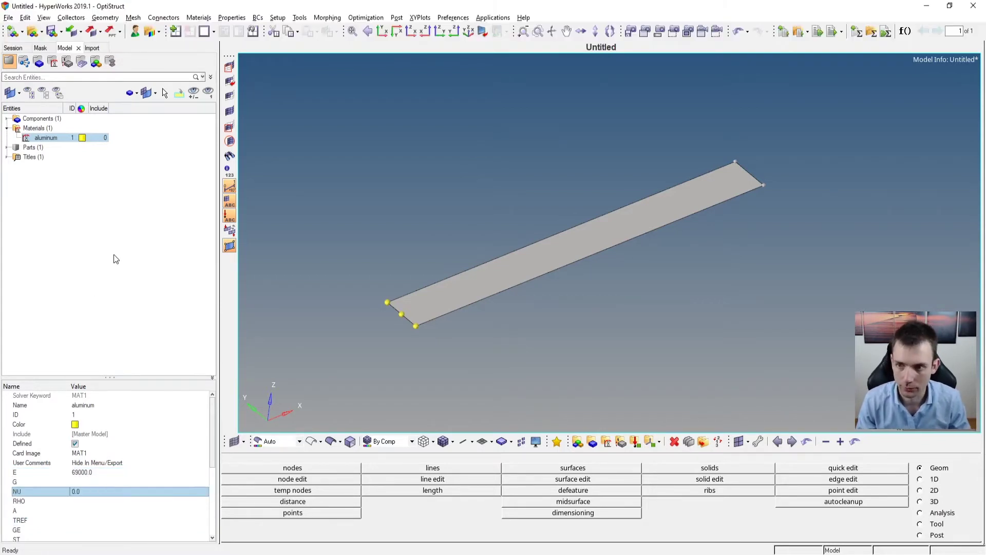
{"action": "left_click", "coordinate": [75, 183]}
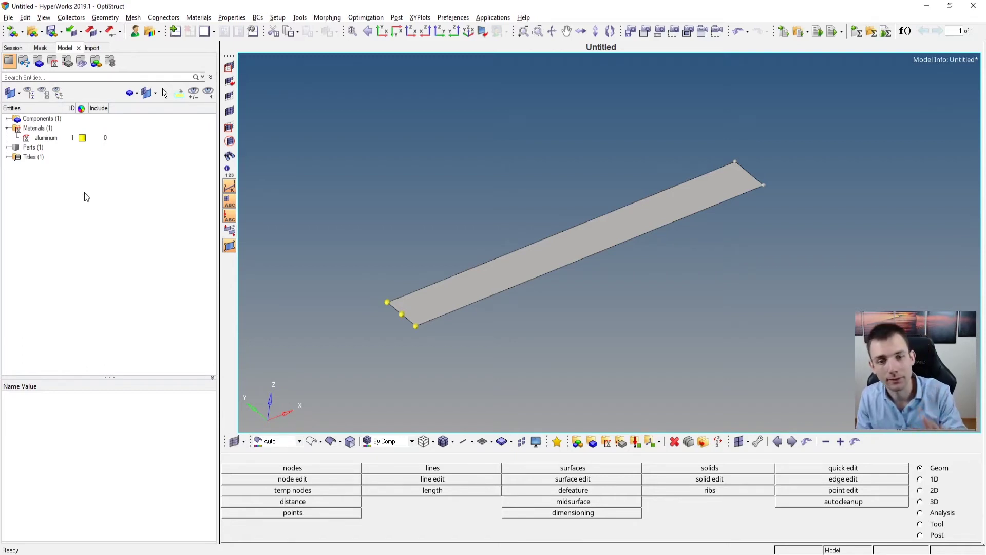
- Create a new property in the model and name it Pshell
{"action": "left_click_drag", "start_coordinate": [454, 320], "coordinate": [487, 249], "text": "ctrl"}
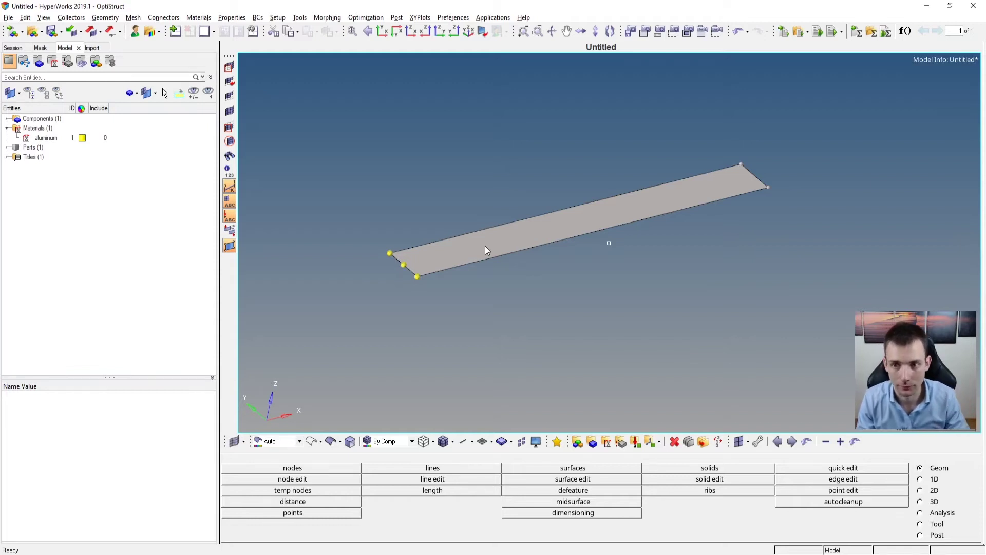
{"action": "right_click", "coordinate": [106, 173]}
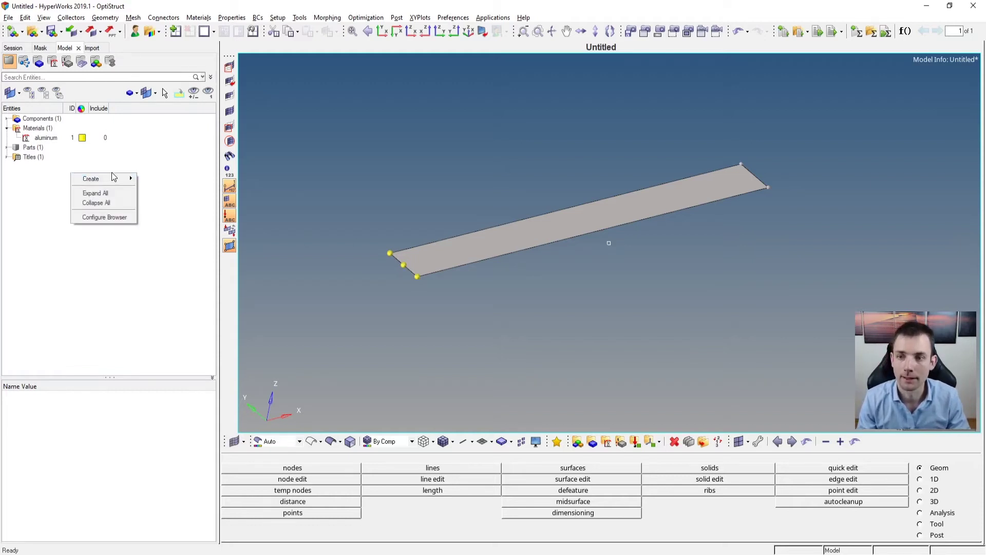
{"action": "left_click", "coordinate": [54, 174]}
{"action": "right_click", "coordinate": [53, 174]}
{"action": "mouse_move", "coordinate": [84, 181]}
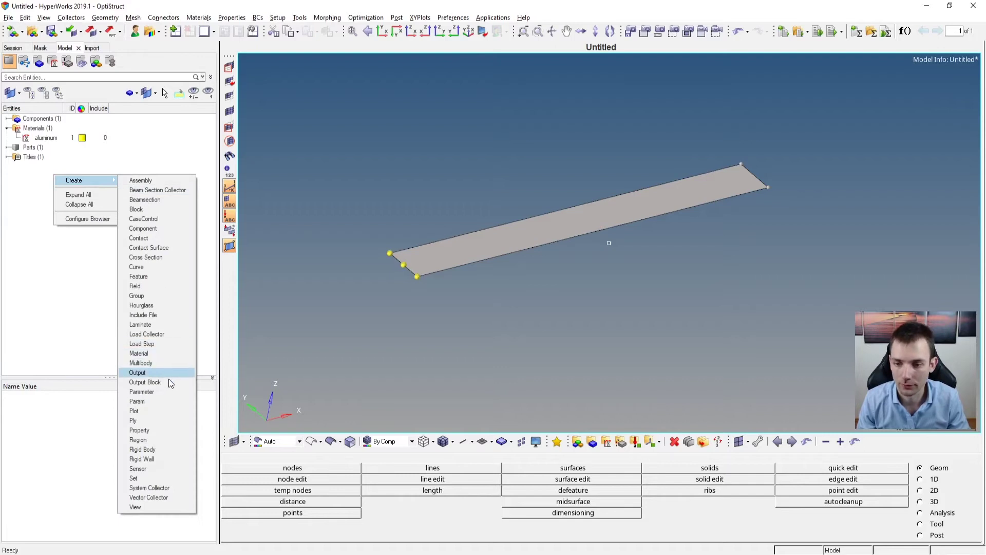
{"action": "left_click", "coordinate": [177, 430]}
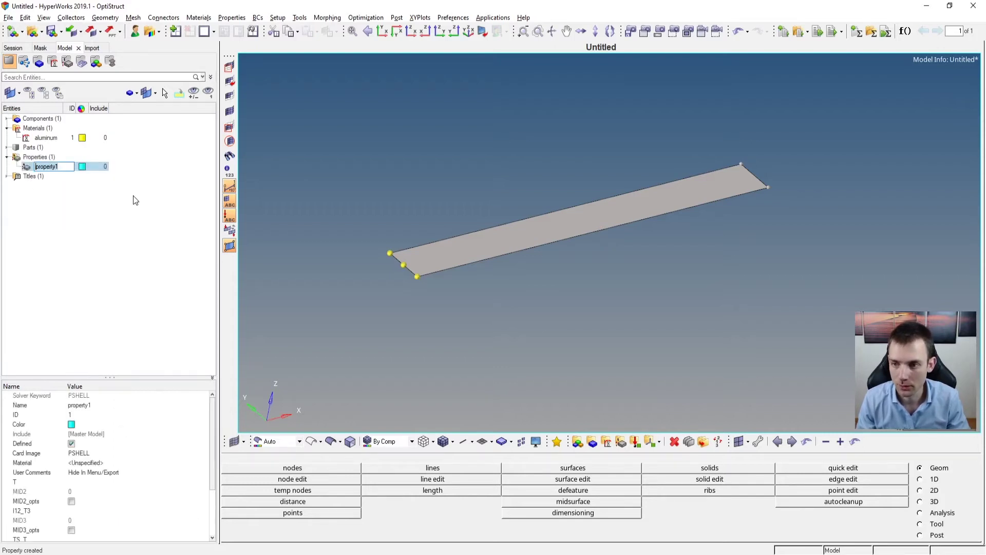
{"action": "type", "text": "Pshell"}
{"action": "key", "text": "Return"}
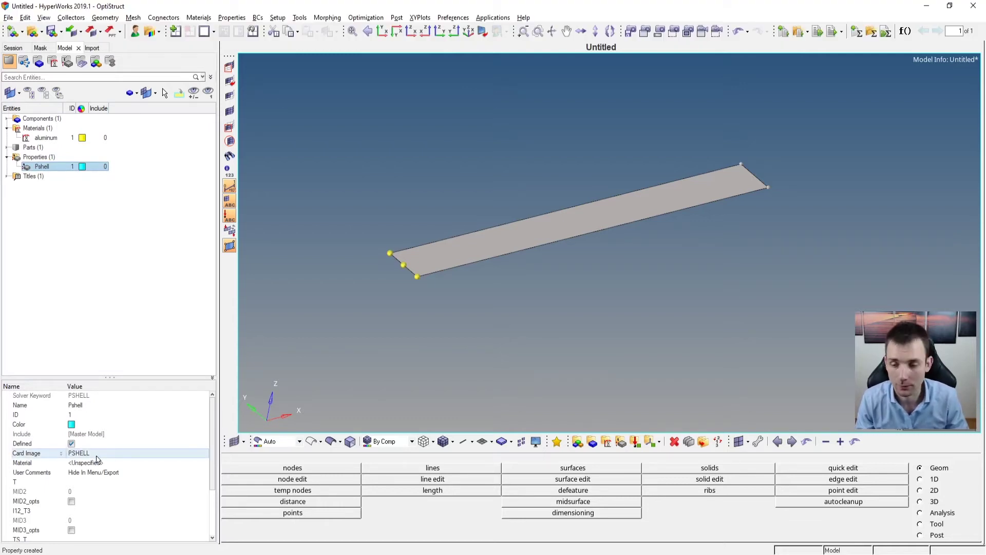
- Keep PSHELL as the Pshell property's card image and assign the aluminum material to it
{"action": "left_click", "coordinate": [98, 455]}
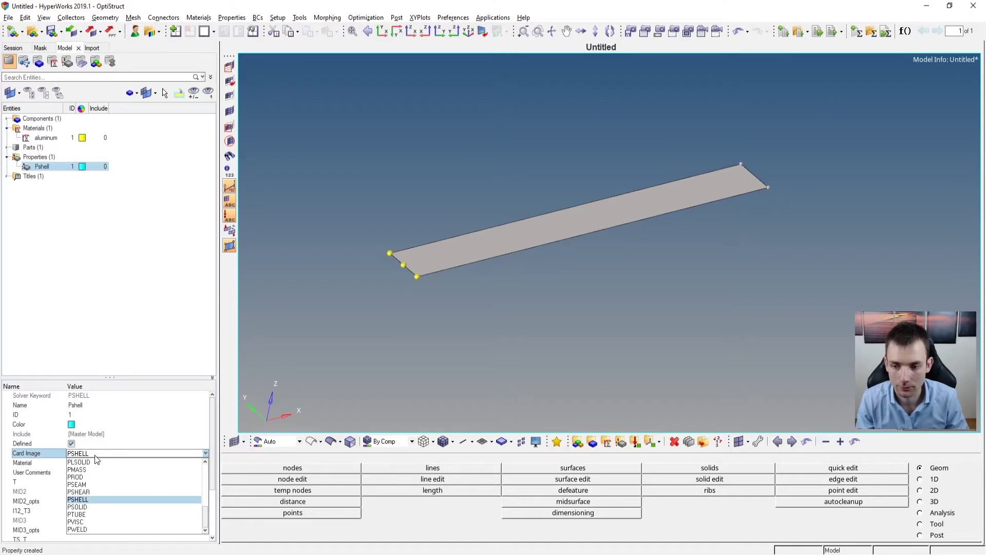
{"action": "left_click", "coordinate": [95, 456]}
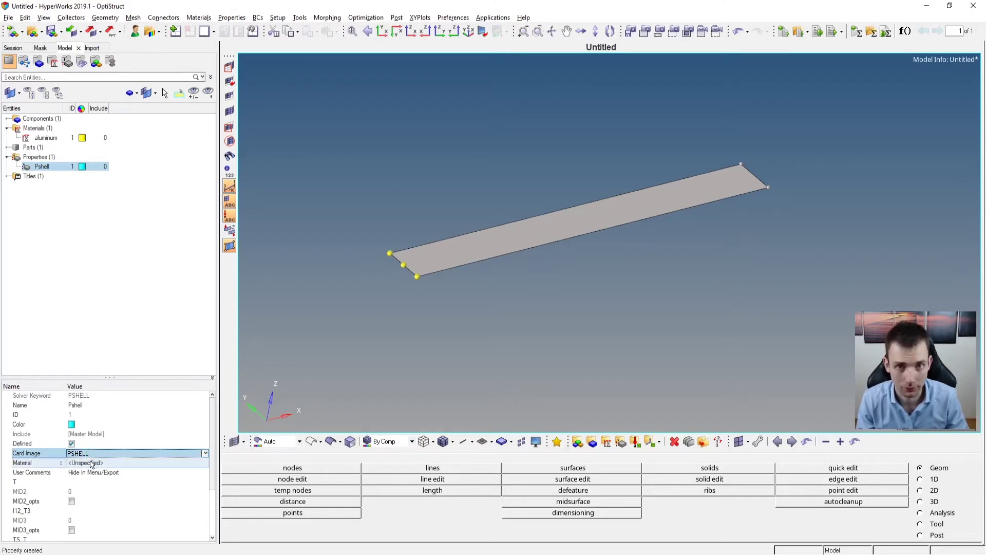
{"action": "left_click", "coordinate": [92, 464]}
{"action": "left_click", "coordinate": [125, 464]}
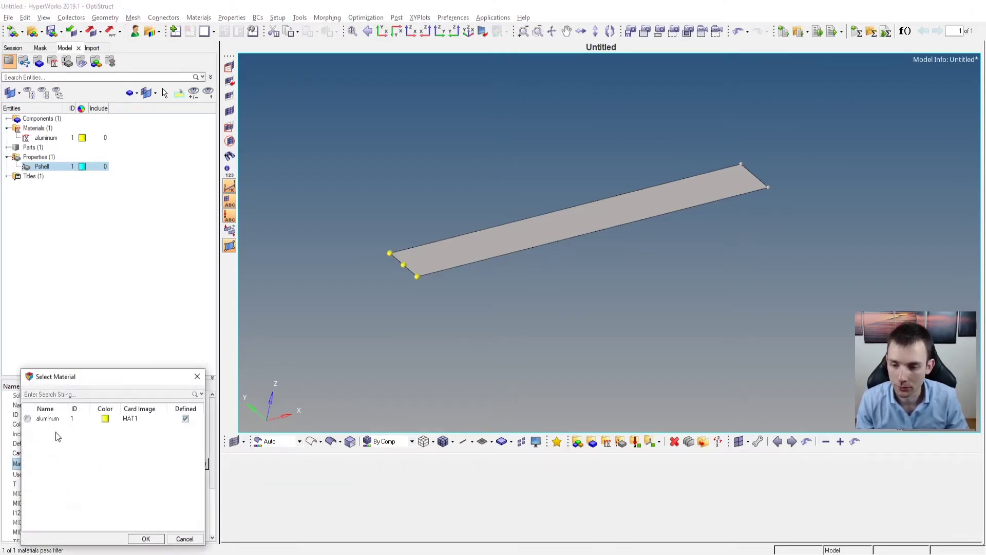
{"action": "left_click", "coordinate": [145, 538]}
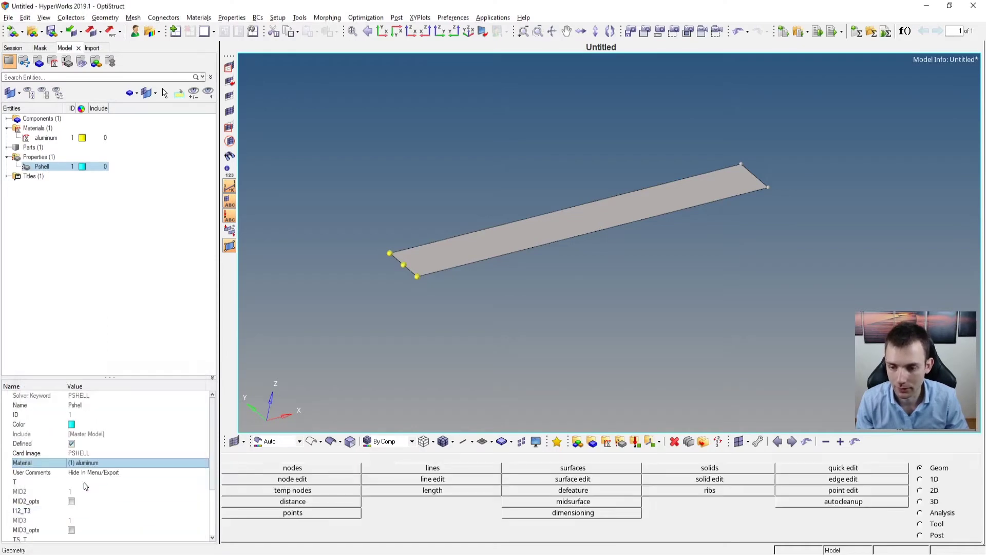
- Set the Pshell property's thickness T to 0.8 and review the property's values
{"action": "left_click", "coordinate": [142, 483]}
{"action": "type", "text": "1"}
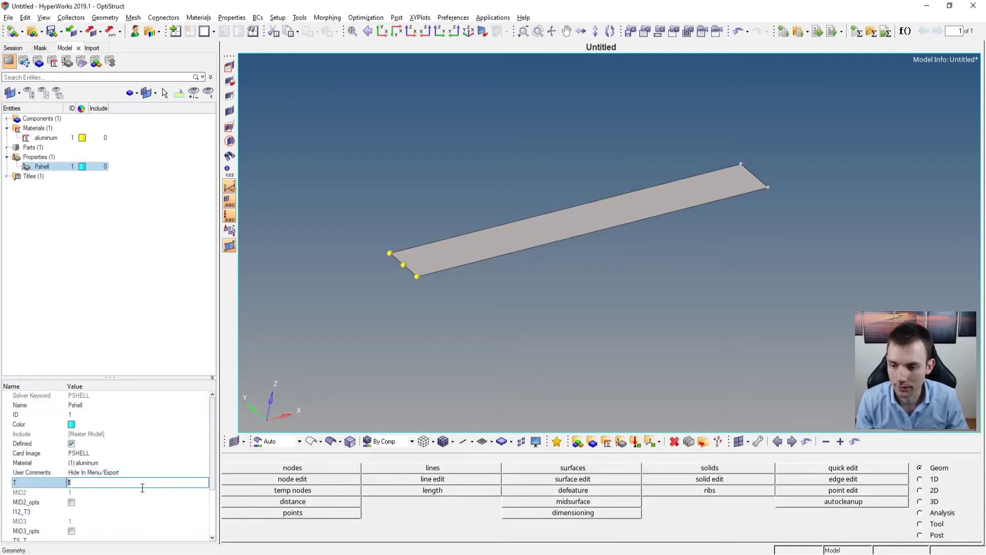
{"action": "key", "text": "BackSpace"}
{"action": "type", "text": "0.8"}
{"action": "key", "text": "KP_Enter"}
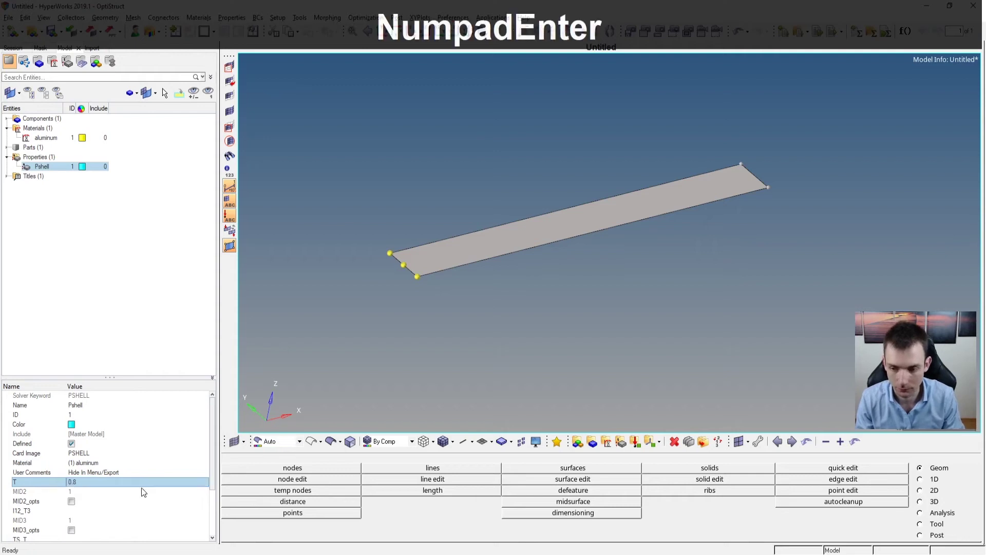
{"action": "left_click", "coordinate": [89, 285]}
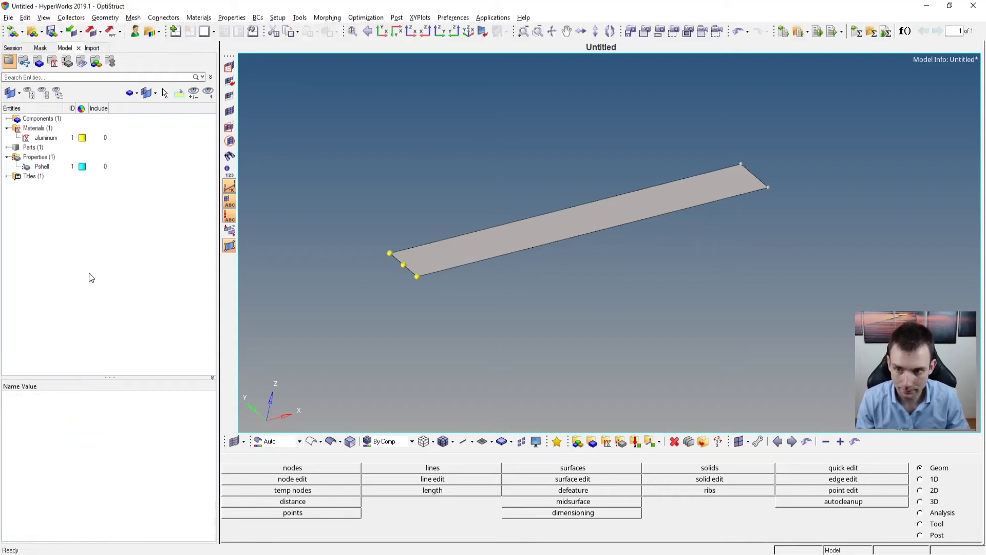
{"action": "left_click", "coordinate": [54, 167]}
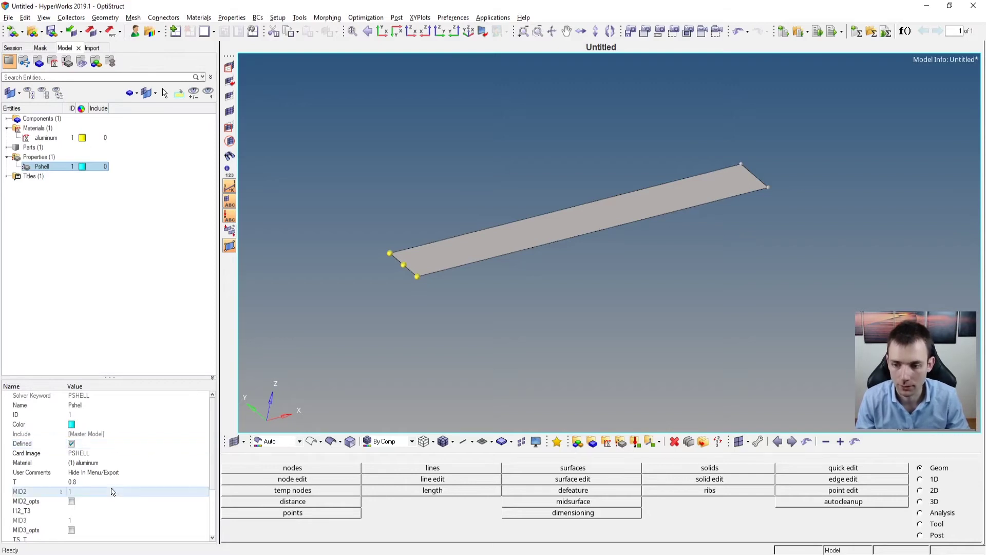
- Assign the Pshell property to the Ruled_Surface component
{"action": "left_click", "coordinate": [6, 118]}
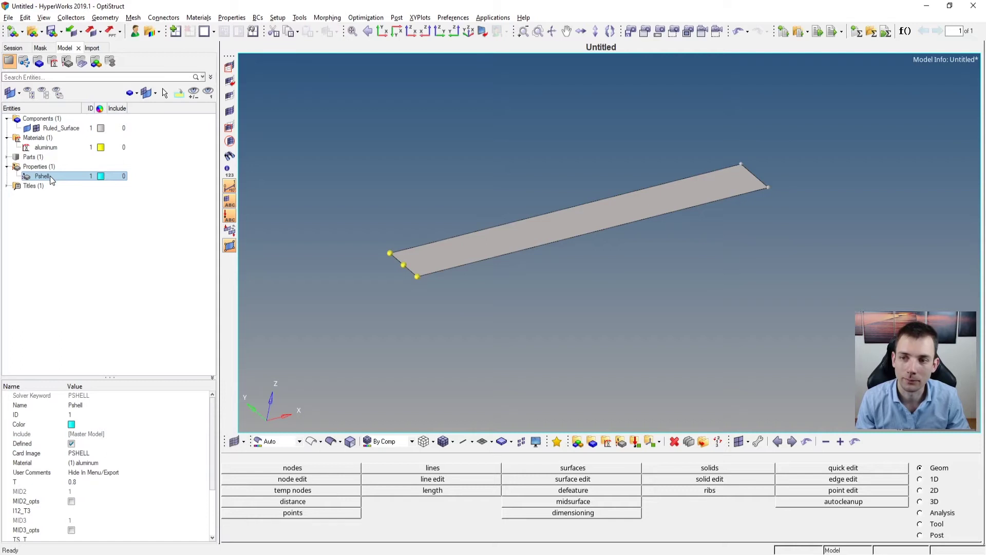
{"action": "left_click", "coordinate": [65, 132]}
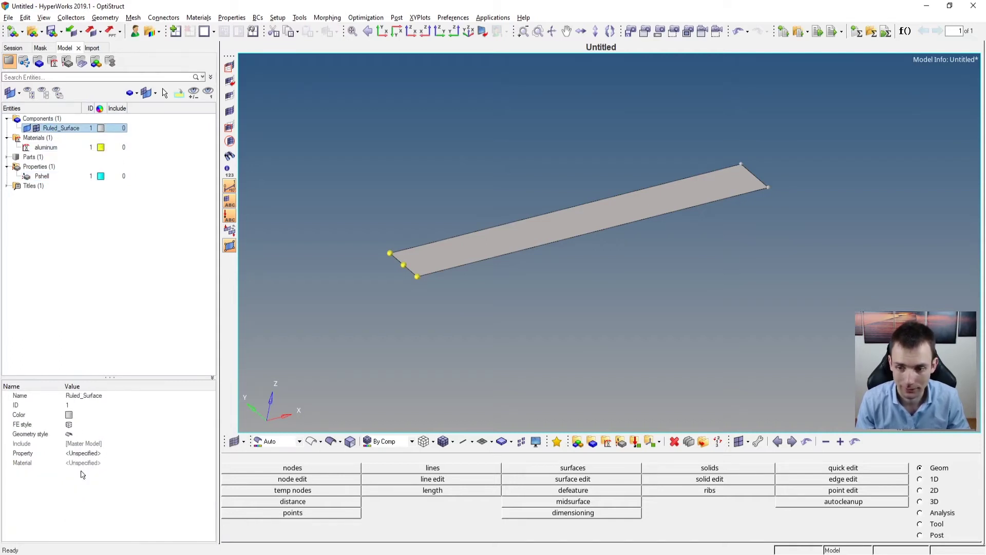
{"action": "left_click", "coordinate": [113, 454]}
{"action": "left_click", "coordinate": [113, 454]}
{"action": "left_click", "coordinate": [52, 424]}
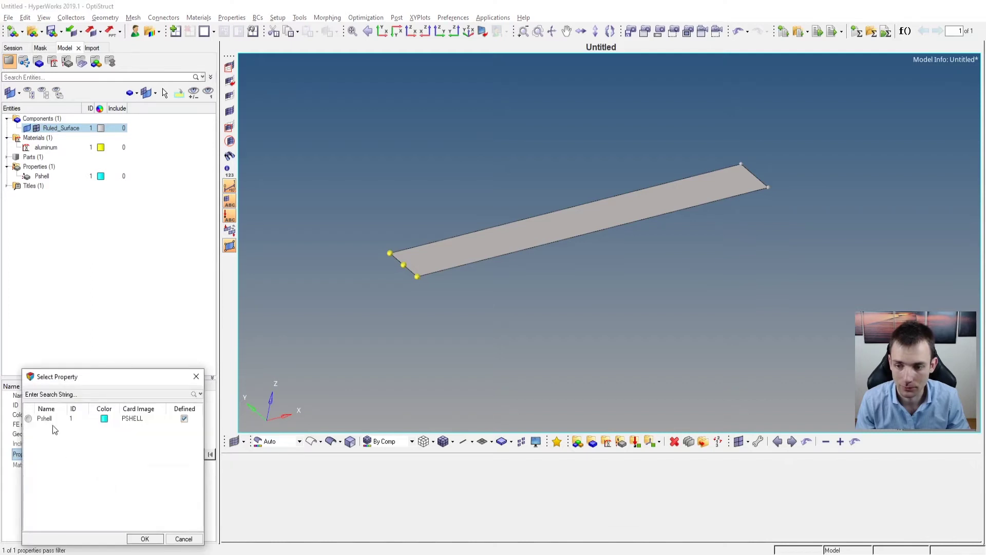
{"action": "left_click", "coordinate": [143, 540]}
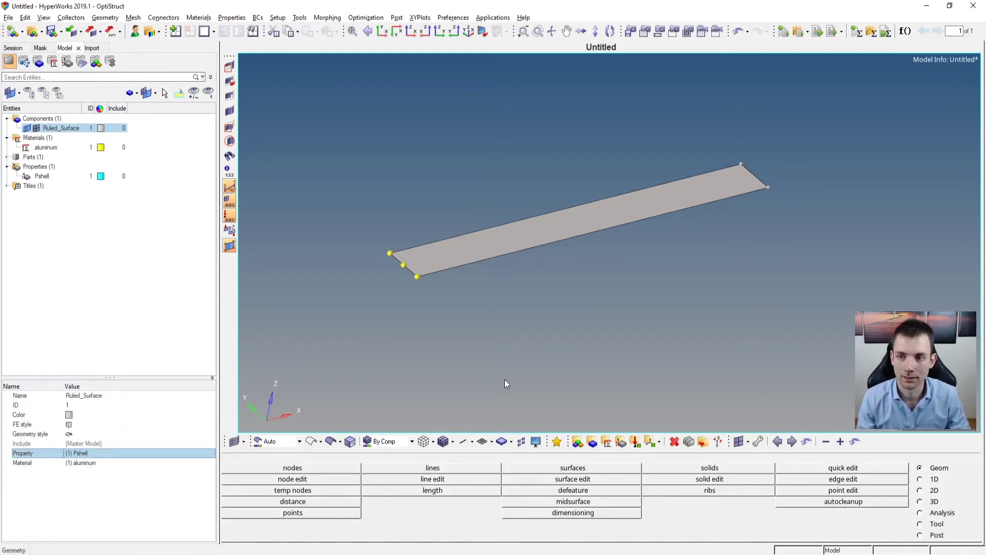
{"action": "left_click", "coordinate": [92, 257]}
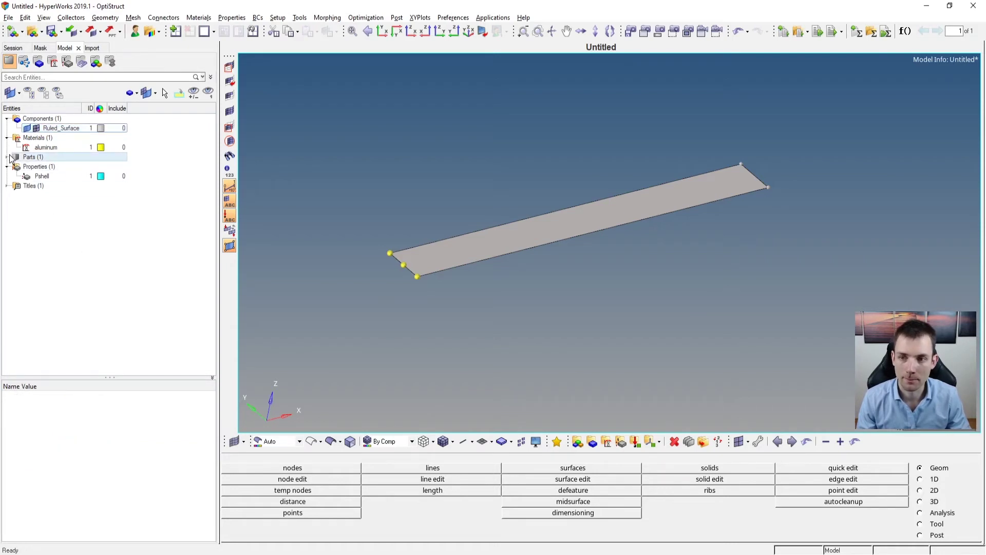
- Collapse the Materials and Components folders in the model tree
{"action": "left_click", "coordinate": [7, 137]}
{"action": "left_click", "coordinate": [7, 118]}
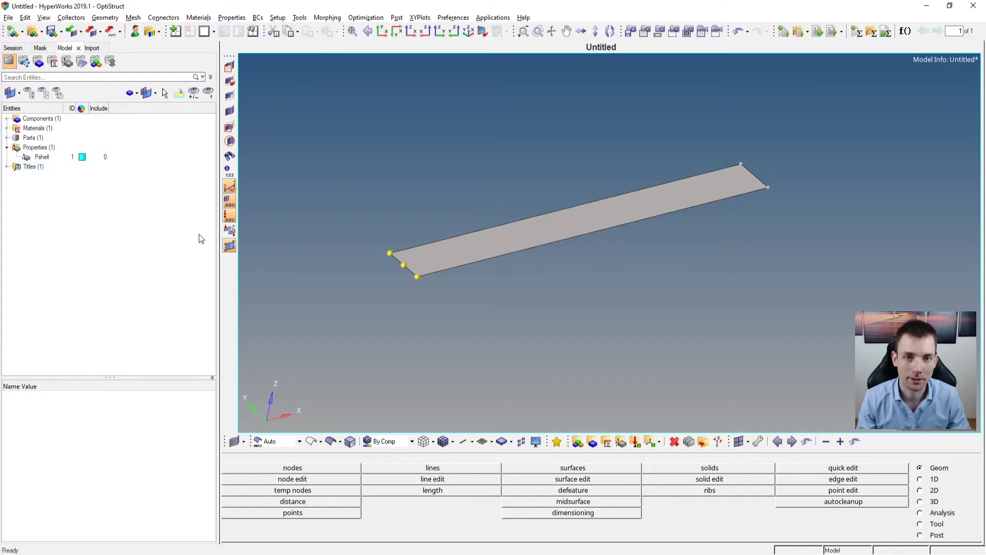
{"action": "mouse_move", "coordinate": [610, 246]}
{"action": "left_mouse_down", "text": "ctrl"}
{"action": "mouse_move", "coordinate": [608, 235]}
{"action": "mouse_move", "coordinate": [557, 261]}
{"action": "left_mouse_up", "text": "ctrl"}
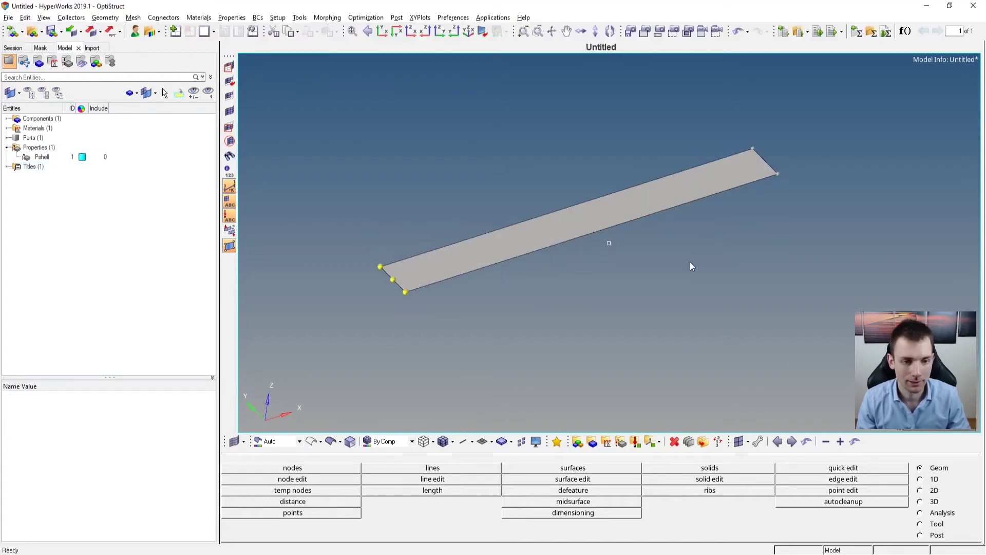
- Try an automesh of the whole beam surface with mixed elements at an element size of 50
{"action": "key", "text": "F12"}
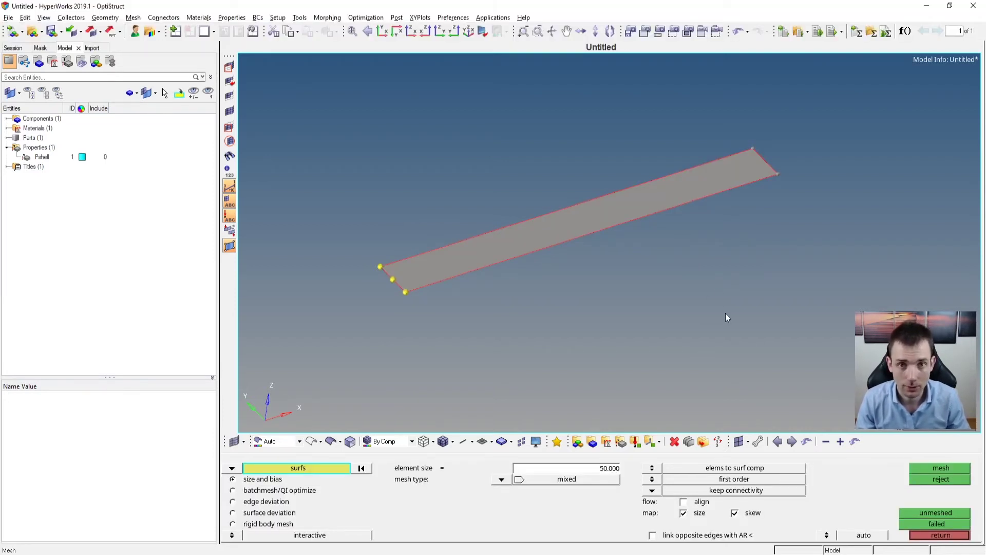
{"action": "left_click", "coordinate": [492, 253]}
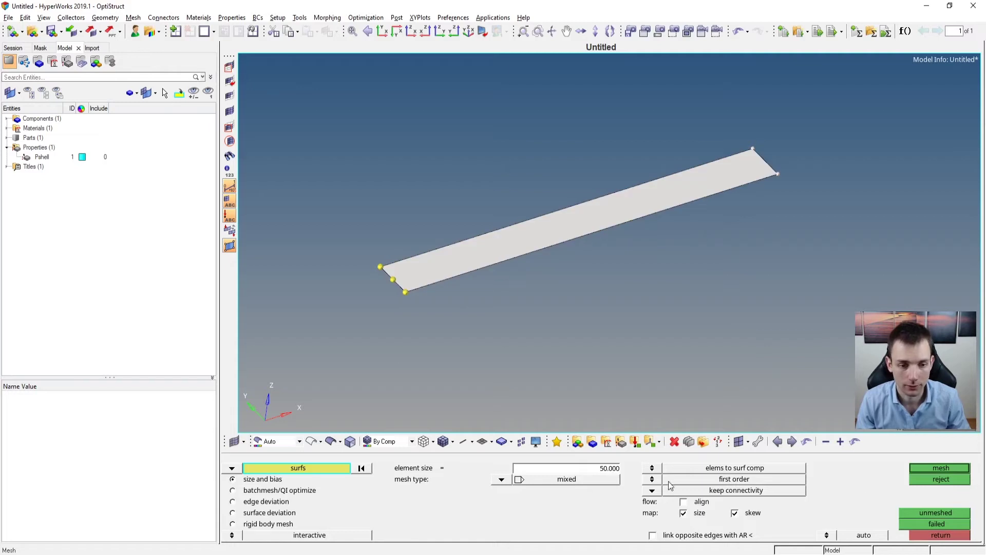
{"action": "left_click", "coordinate": [941, 466]}
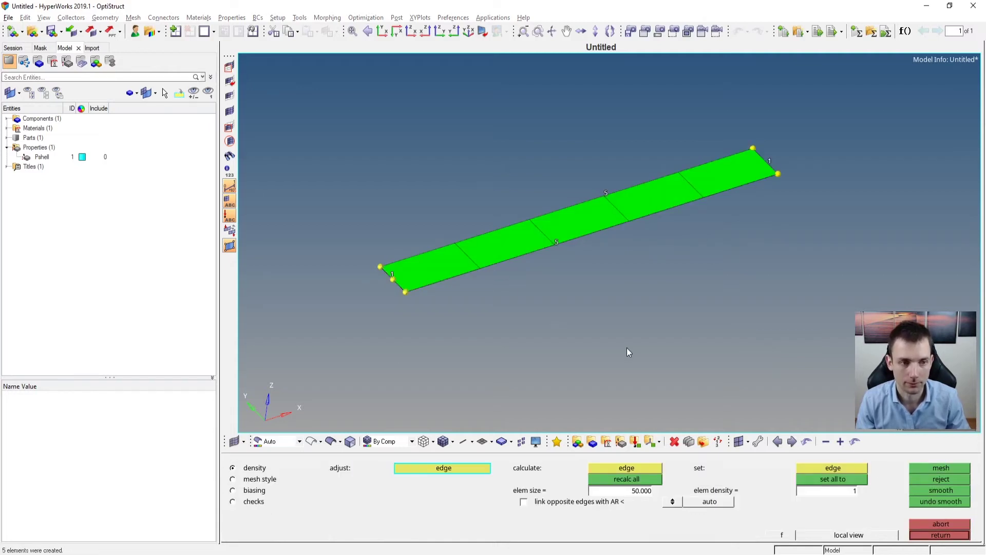
- Switch to the BeamClaculation.xlsx sheet in Excel, check where force F acts on the beam, and return to HyperWorks
{"action": "key", "text": "ctrl"}
{"action": "key", "text": "alt"}
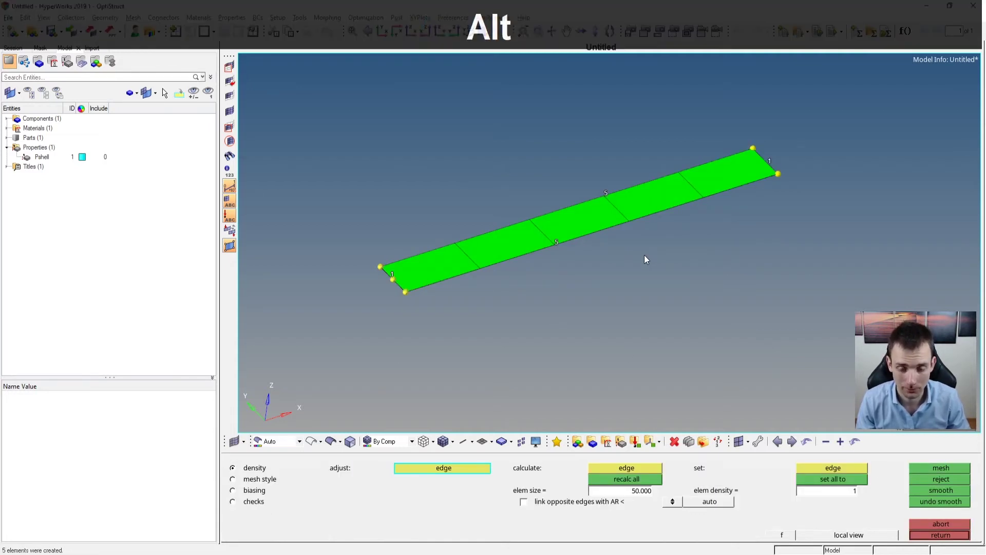
{"action": "key", "text": "alt+Tab"}
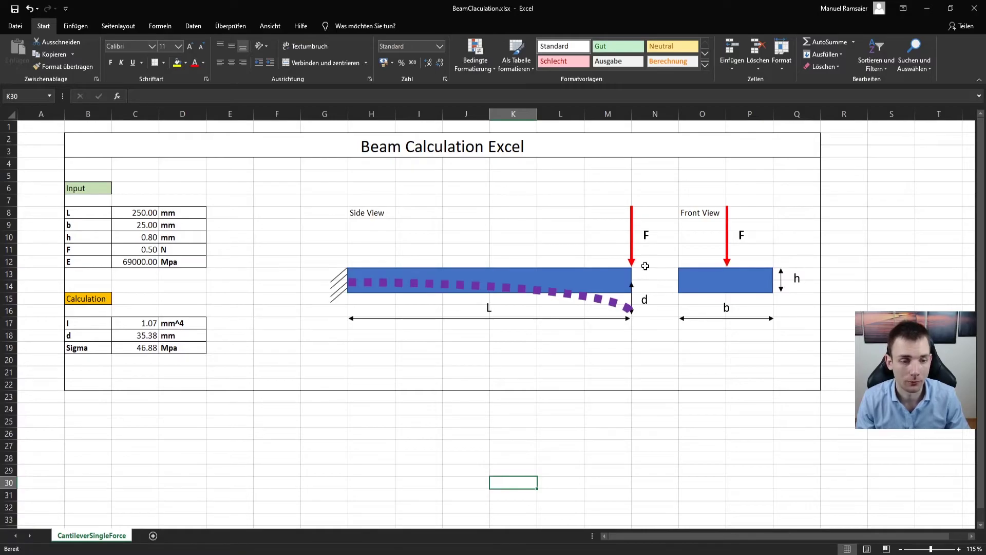
{"action": "key", "text": "alt+Tab"}
- Inspect the beam's free end for a middle node, discard the trial mesh, and leave the automesh tool
{"action": "middle_click_drag", "start_coordinate": [660, 250], "coordinate": [710, 165], "text": "ctrl"}
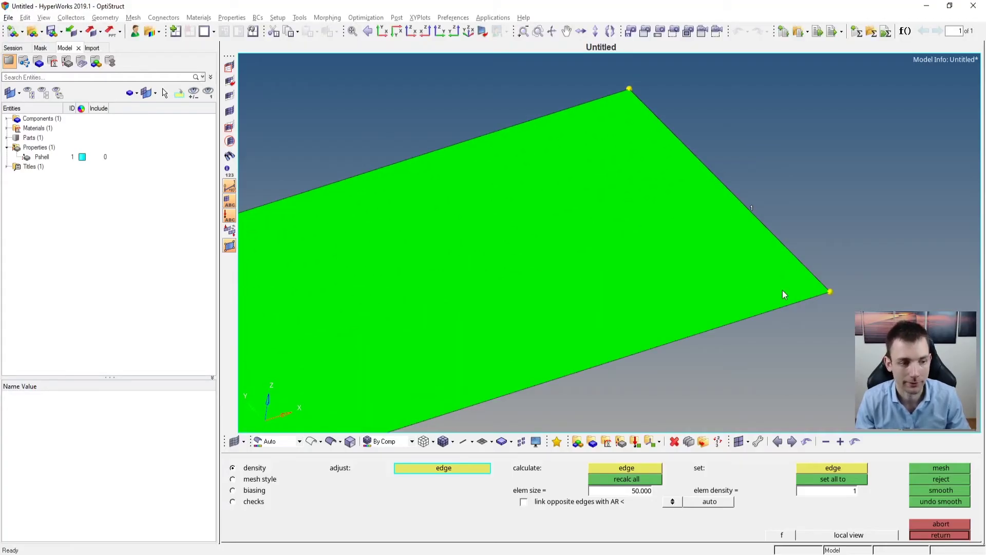
{"action": "left_click", "coordinate": [947, 525]}
{"action": "left_click_drag", "start_coordinate": [607, 279], "coordinate": [621, 230], "text": "ctrl"}
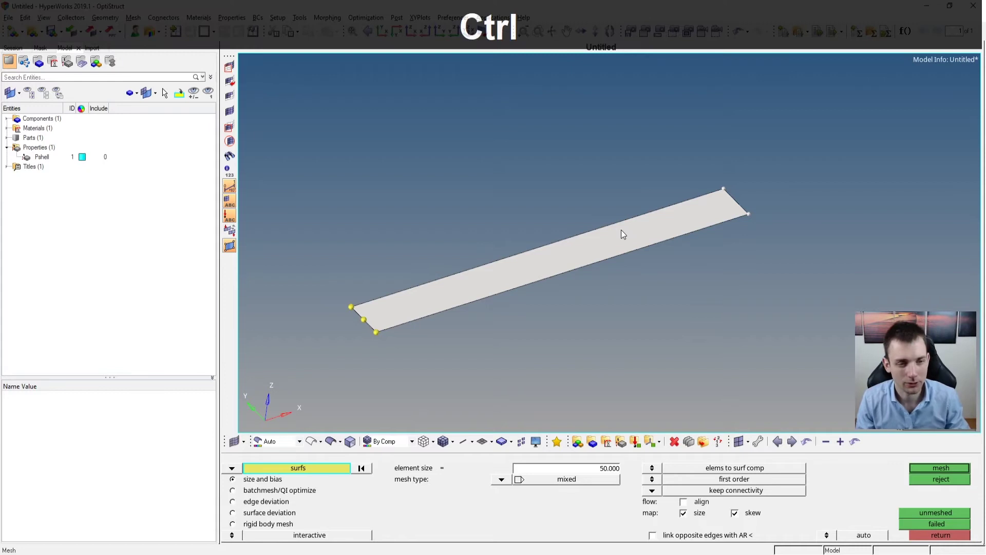
{"action": "middle_click_drag", "start_coordinate": [621, 230], "coordinate": [729, 204], "text": "ctrl"}
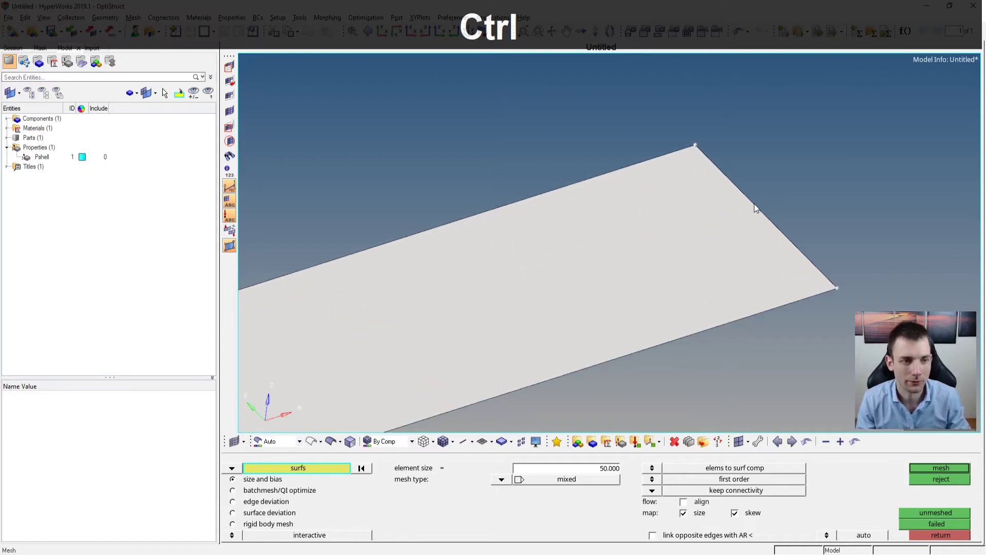
{"action": "middle_click_drag", "start_coordinate": [759, 210], "coordinate": [656, 230], "text": "ctrl"}
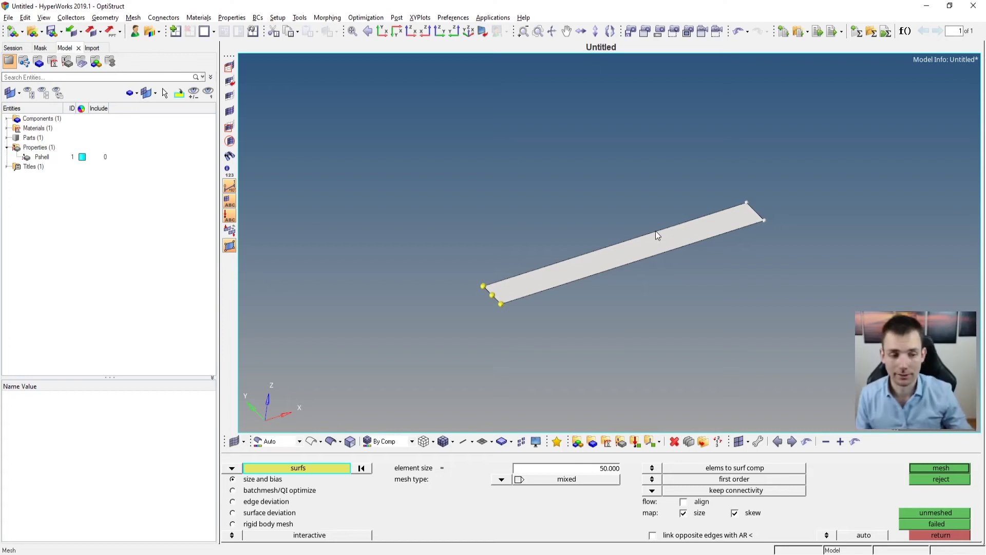
{"action": "left_click", "coordinate": [942, 535]}
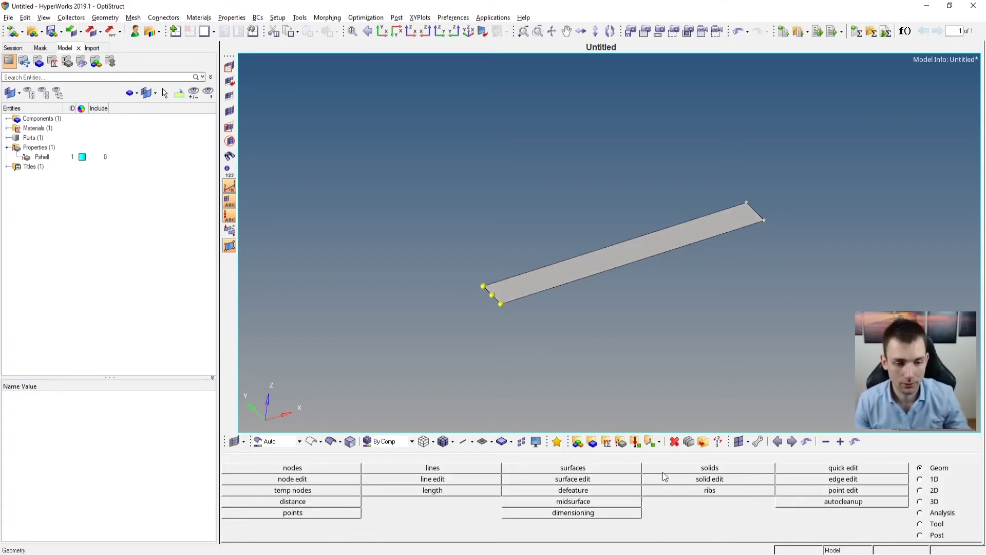
- Trim the beam surface lengthwise with a y-axis plane based at the middle node of the fixed edge, and inspect the cut's far end
{"action": "left_click", "coordinate": [584, 480]}
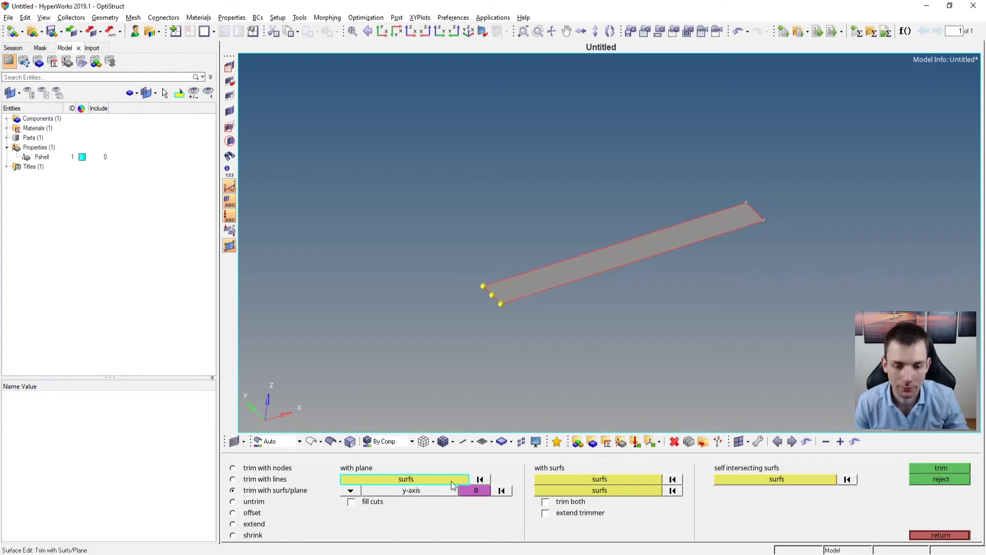
{"action": "left_click", "coordinate": [529, 292]}
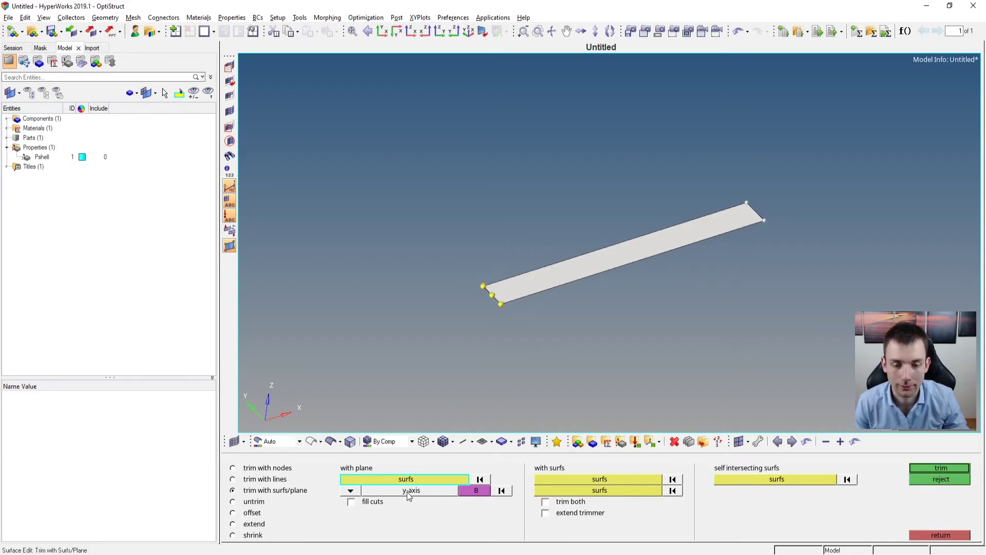
{"action": "left_click", "coordinate": [473, 490]}
{"action": "scroll", "coordinate": [491, 310], "scroll_direction": "up", "scroll_amount": 3, "text": "ctrl"}
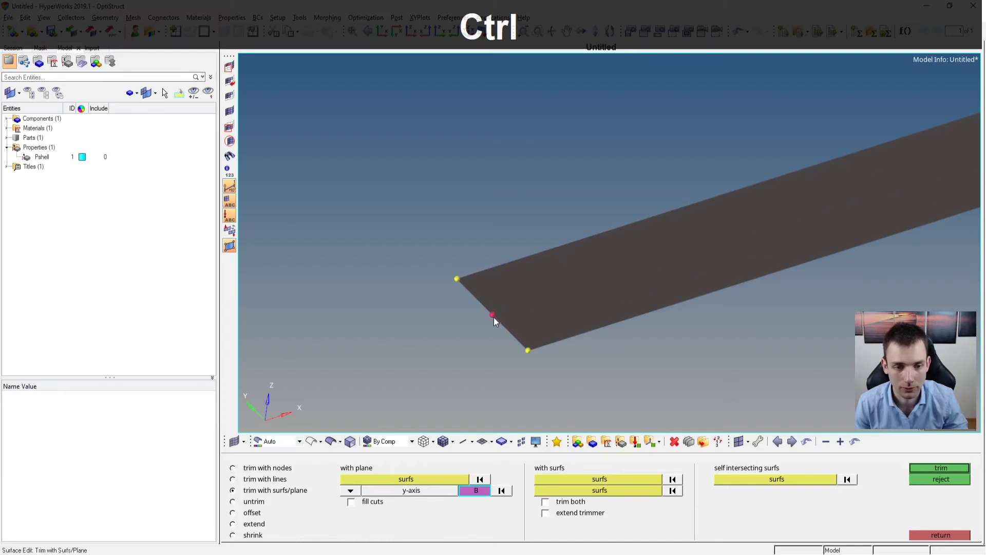
{"action": "left_click", "coordinate": [492, 315]}
{"action": "scroll", "coordinate": [532, 316], "scroll_direction": "down", "scroll_amount": 3, "text": "ctrl"}
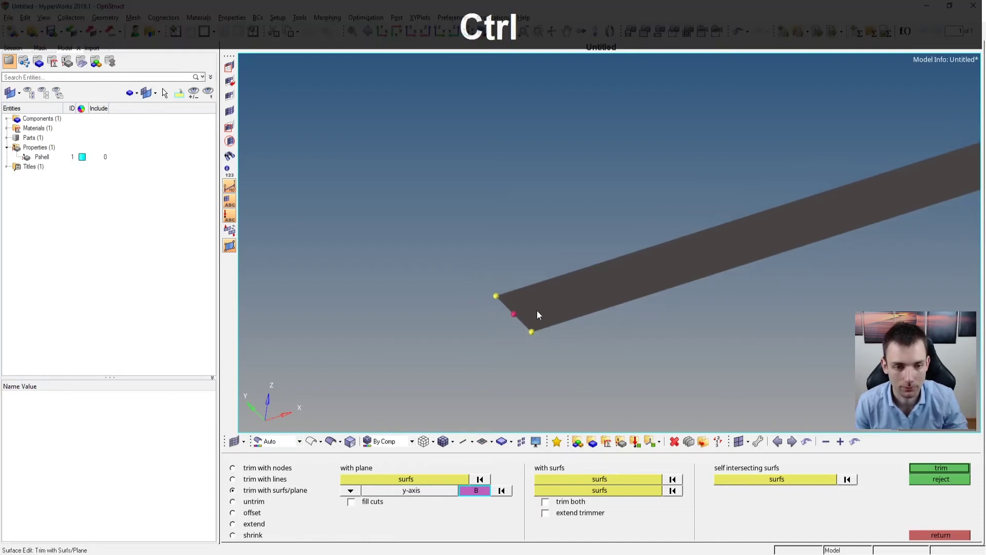
{"action": "left_click", "coordinate": [947, 468]}
{"action": "left_click_drag", "start_coordinate": [640, 313], "coordinate": [737, 313], "text": "ctrl"}
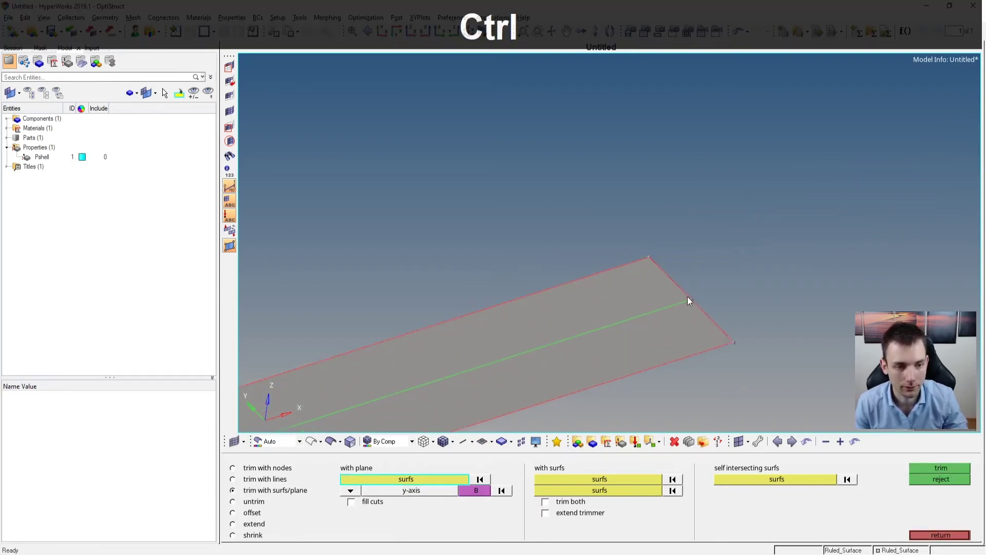
{"action": "scroll", "coordinate": [688, 297], "scroll_direction": "up", "scroll_amount": 3, "text": "ctrl"}
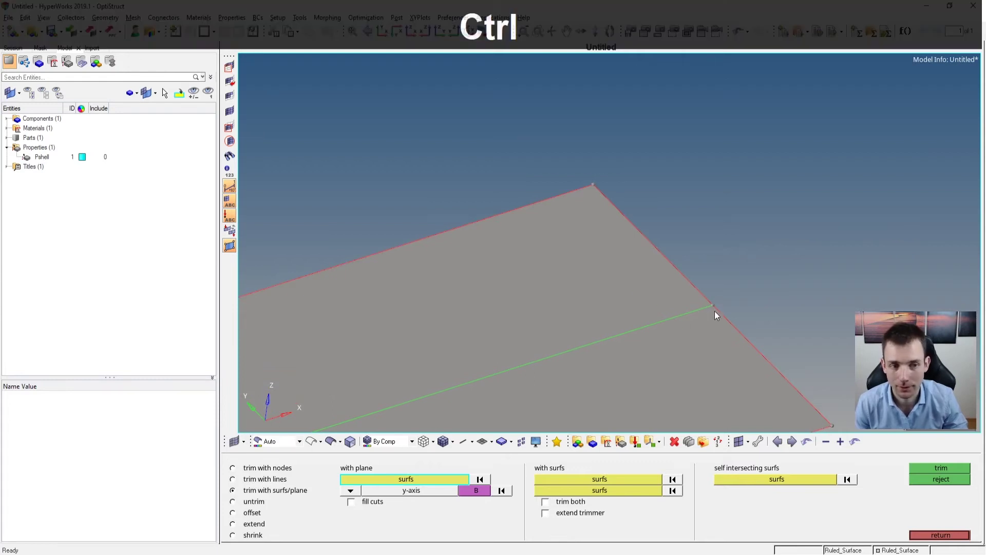
{"action": "scroll", "coordinate": [714, 309], "scroll_direction": "up", "scroll_amount": 2, "text": "ctrl"}
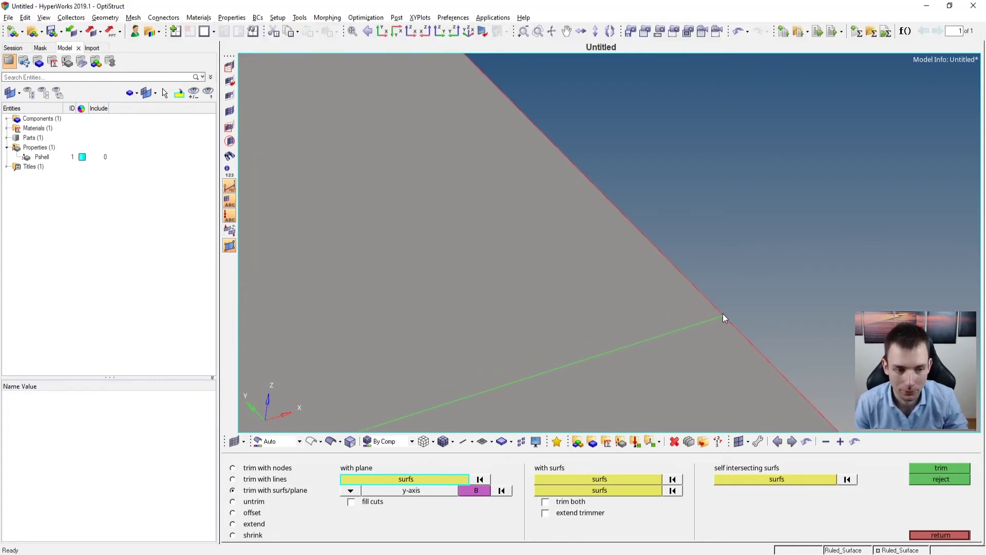
{"action": "scroll", "coordinate": [719, 309], "scroll_direction": "down", "scroll_amount": 4, "text": "ctrl"}
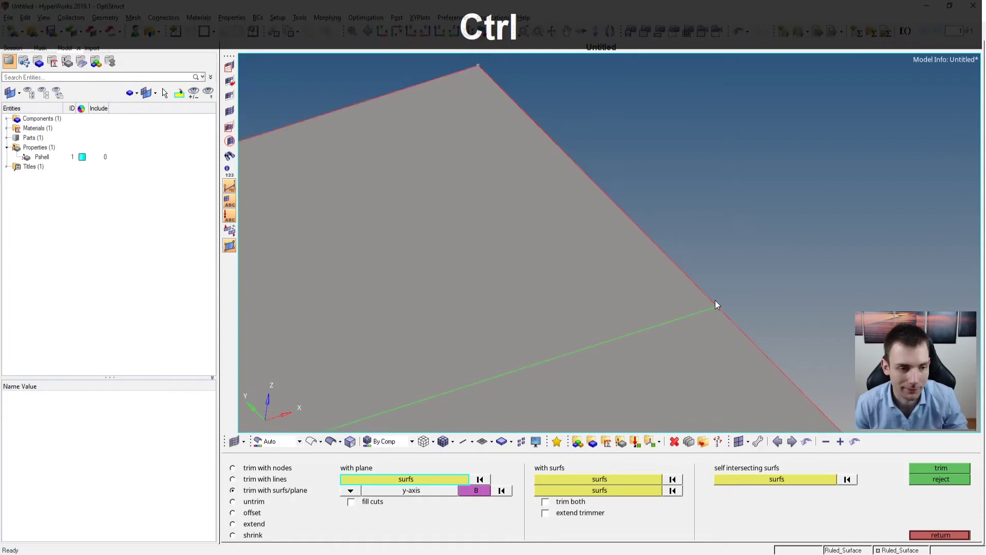
{"action": "key", "text": "Escape"}
- Automesh the split beam surface with mixed elements at an element size of 50 and inspect the nodes at the free end
{"action": "key", "text": "F12"}
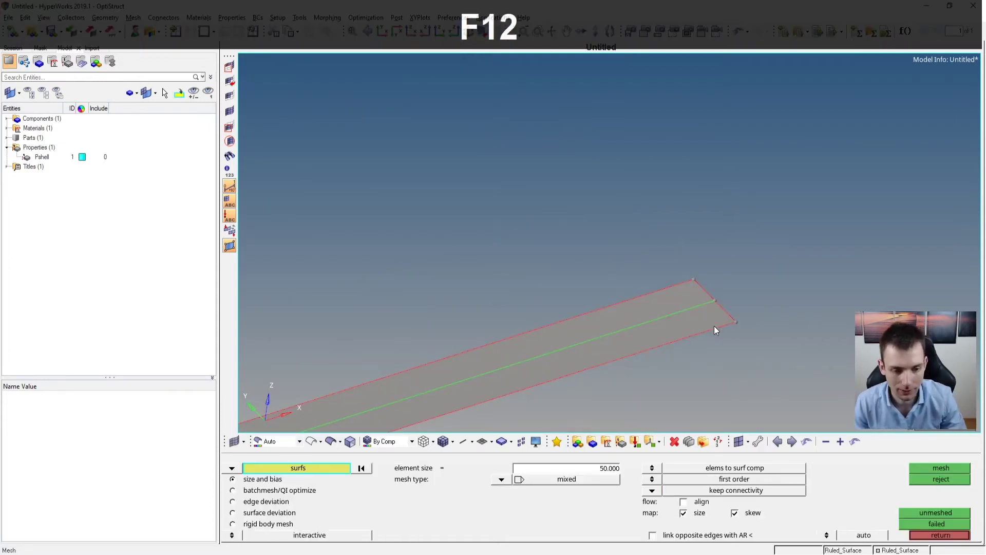
{"action": "left_click", "coordinate": [664, 307]}
{"action": "left_click", "coordinate": [954, 470]}
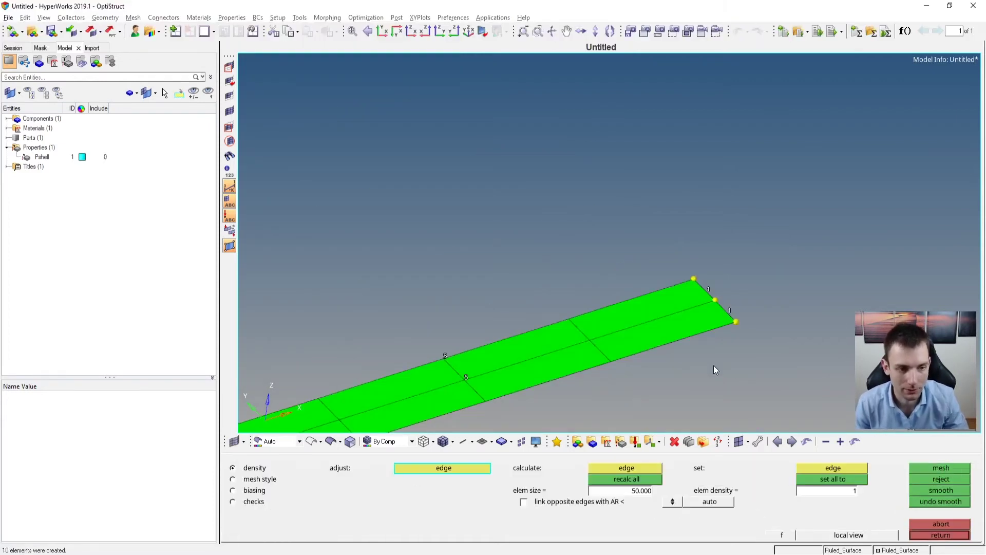
{"action": "right_click_drag", "start_coordinate": [697, 312], "coordinate": [776, 263], "text": "ctrl"}
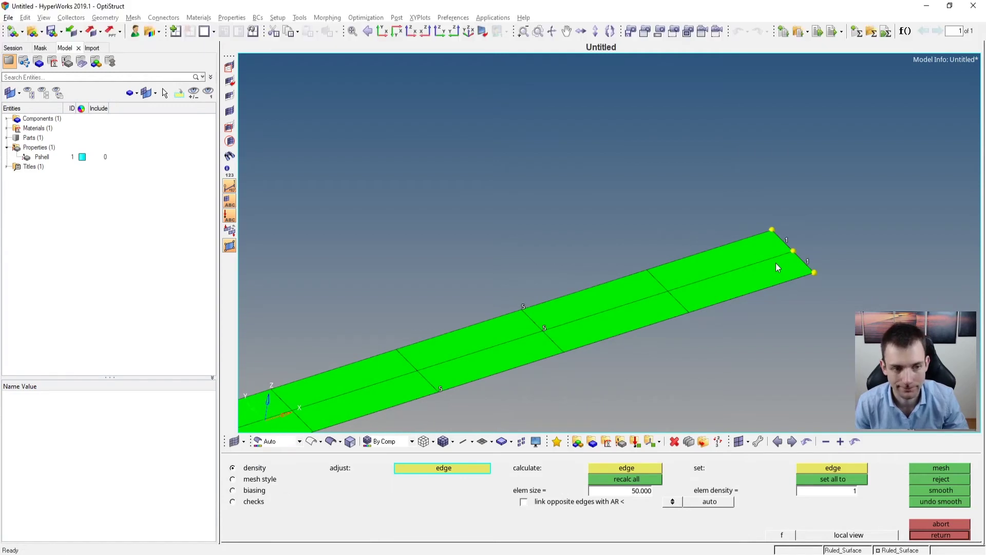
{"action": "scroll", "coordinate": [799, 251], "scroll_direction": "up", "scroll_amount": 4, "text": "ctrl"}
{"action": "scroll", "coordinate": [797, 235], "scroll_direction": "down", "scroll_amount": 1, "text": "ctrl"}
{"action": "scroll", "coordinate": [797, 236], "scroll_direction": "down", "scroll_amount": 8, "text": "ctrl"}
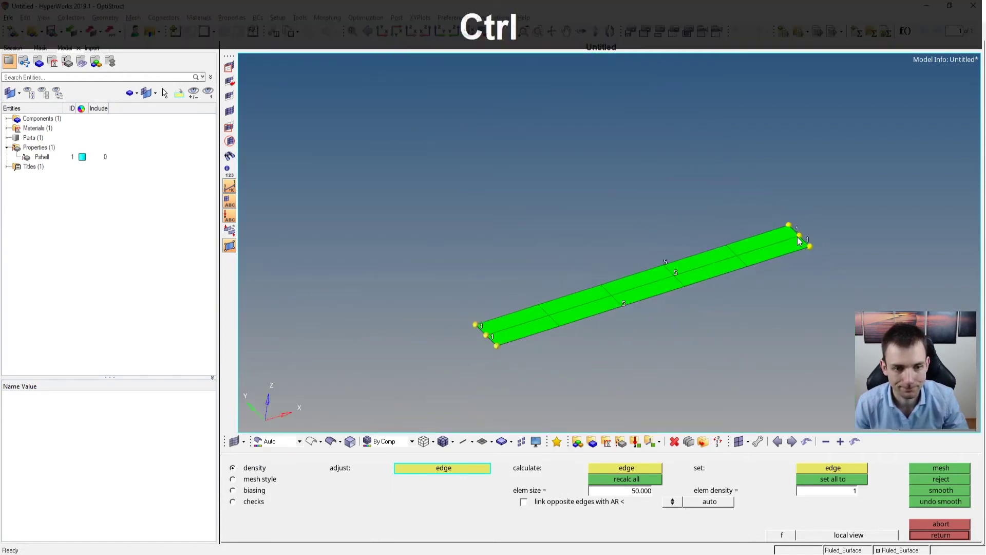
{"action": "left_click", "coordinate": [940, 523]}
{"action": "right_click_drag", "start_coordinate": [628, 280], "coordinate": [645, 231], "text": "ctrl"}
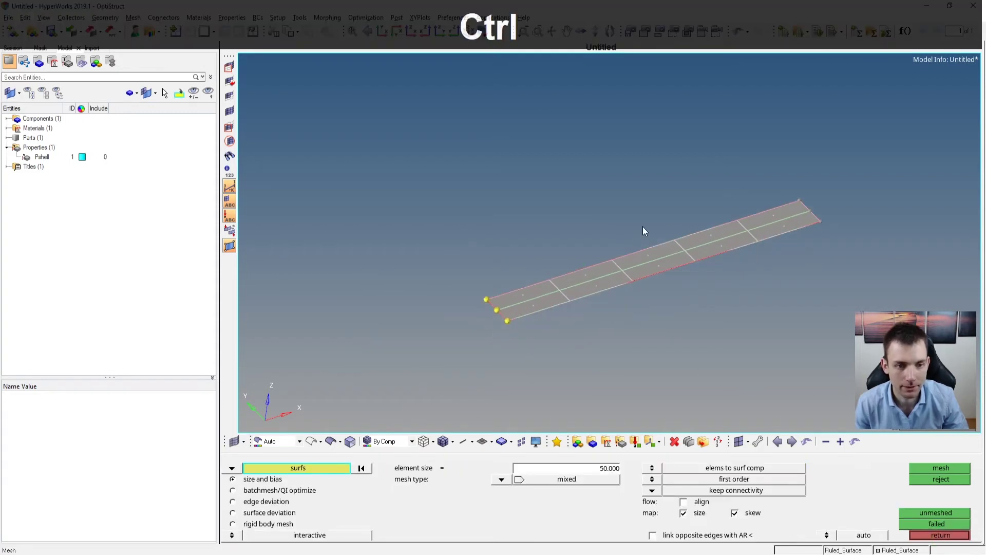
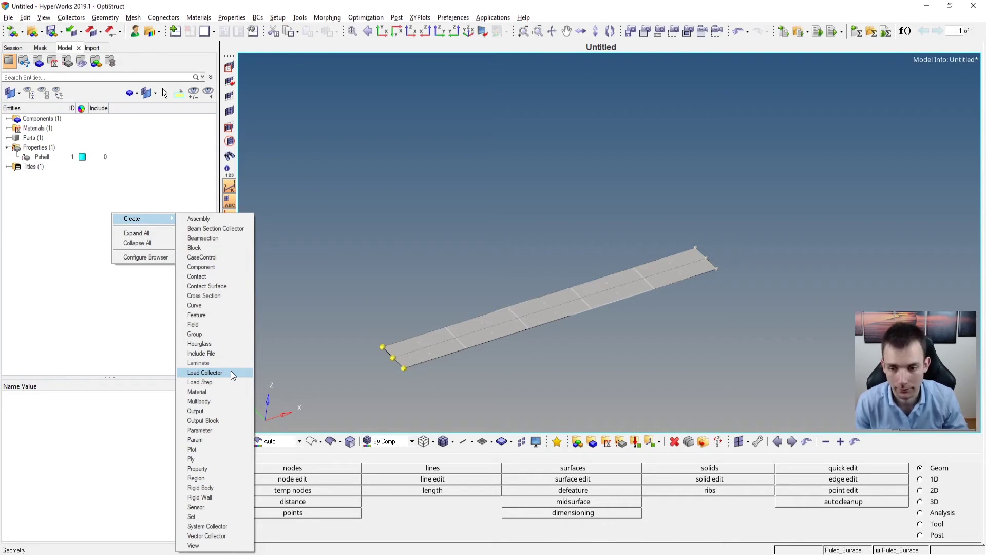
- Create a load collector named spc
{"action": "left_click", "coordinate": [230, 371]}
{"action": "type", "text": "spc"}
{"action": "key", "text": "Return"}
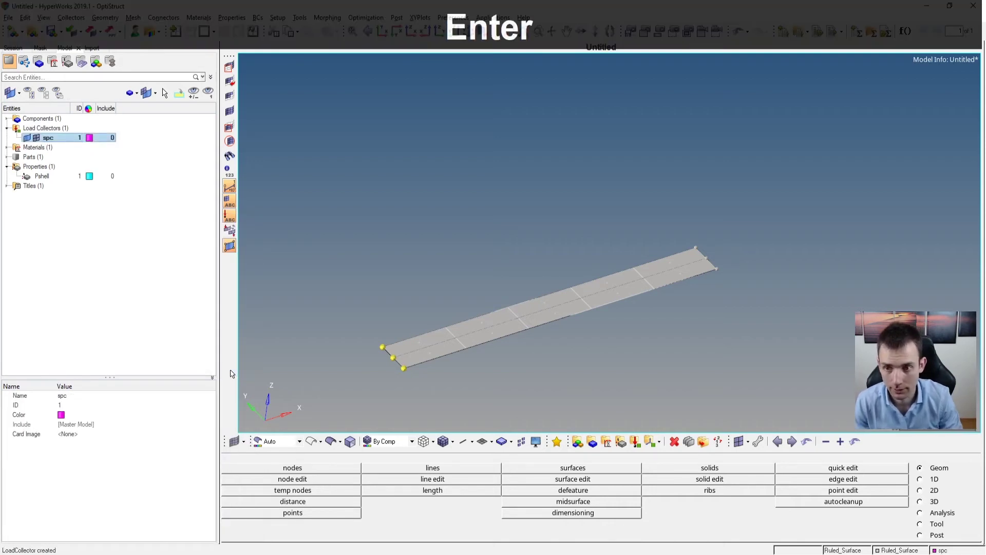
- Start creating constraints, window-select the nodes along the beam's fixed edge, and clear that selection
{"action": "left_click", "coordinate": [933, 514]}
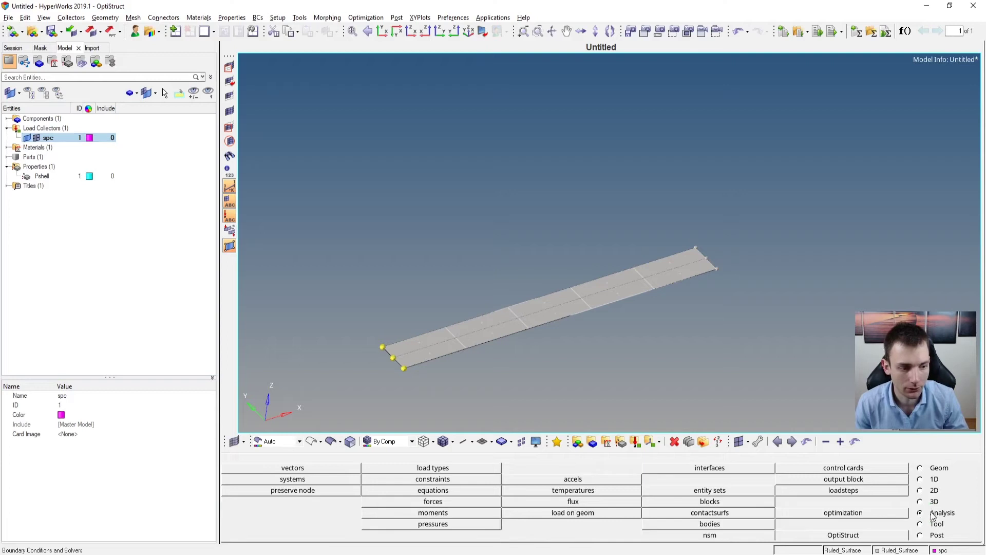
{"action": "left_click", "coordinate": [442, 480]}
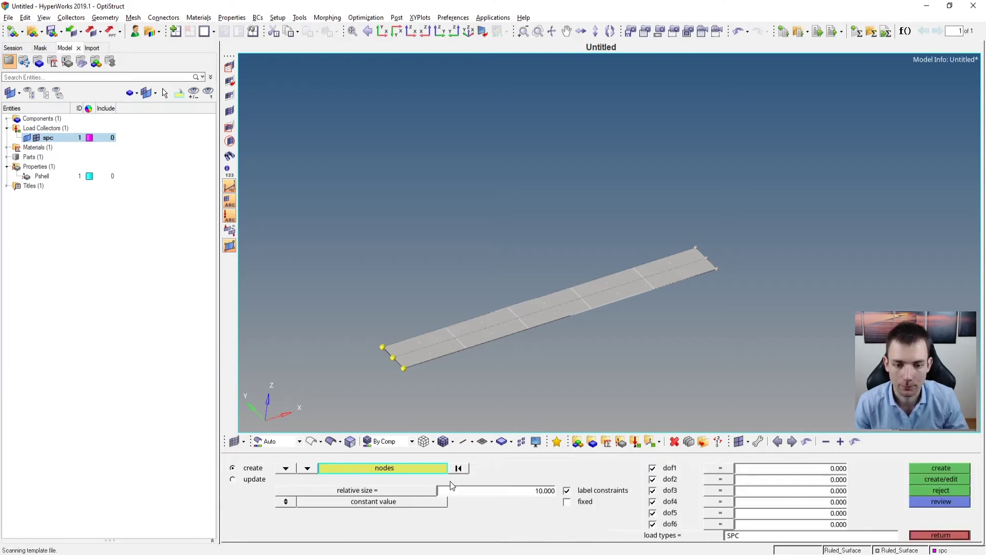
{"action": "left_click_drag", "start_coordinate": [414, 423], "coordinate": [338, 383], "text": "ctrl"}
{"action": "left_click_drag", "start_coordinate": [393, 288], "coordinate": [340, 366], "text": "shift"}
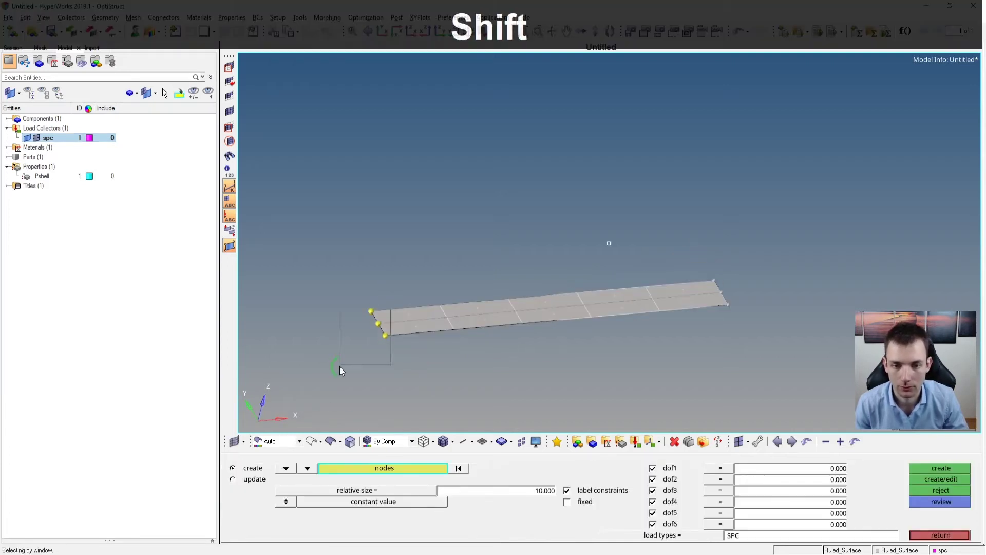
{"action": "scroll", "coordinate": [358, 320], "scroll_direction": "up", "scroll_amount": 3, "text": "ctrl"}
{"action": "right_click_drag", "start_coordinate": [474, 289], "coordinate": [393, 376], "text": "shift"}
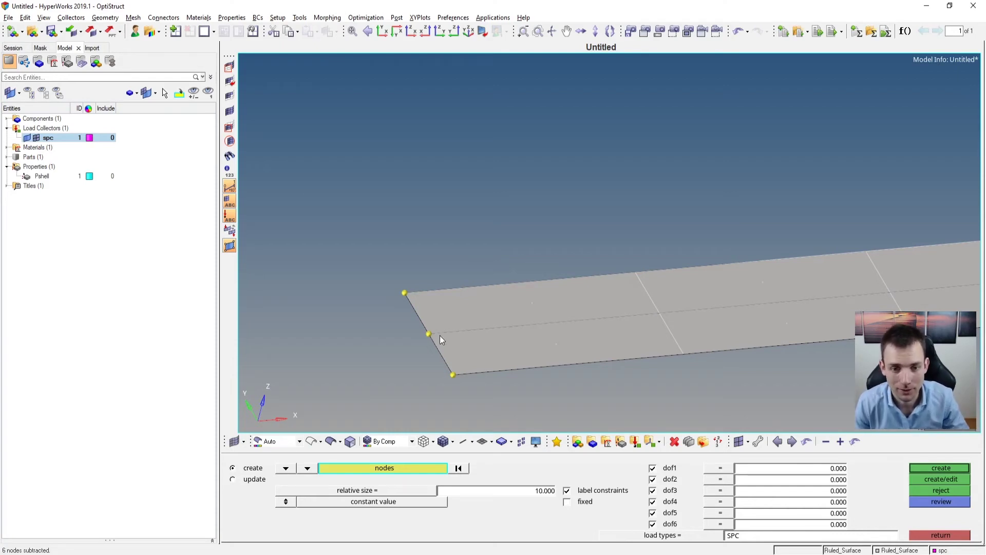
- Test single-node picking at the middle of the fixed edge, and reselect all nodes at that spot with a selection window
{"action": "scroll", "coordinate": [440, 335], "scroll_direction": "up", "scroll_amount": 5, "text": "ctrl"}
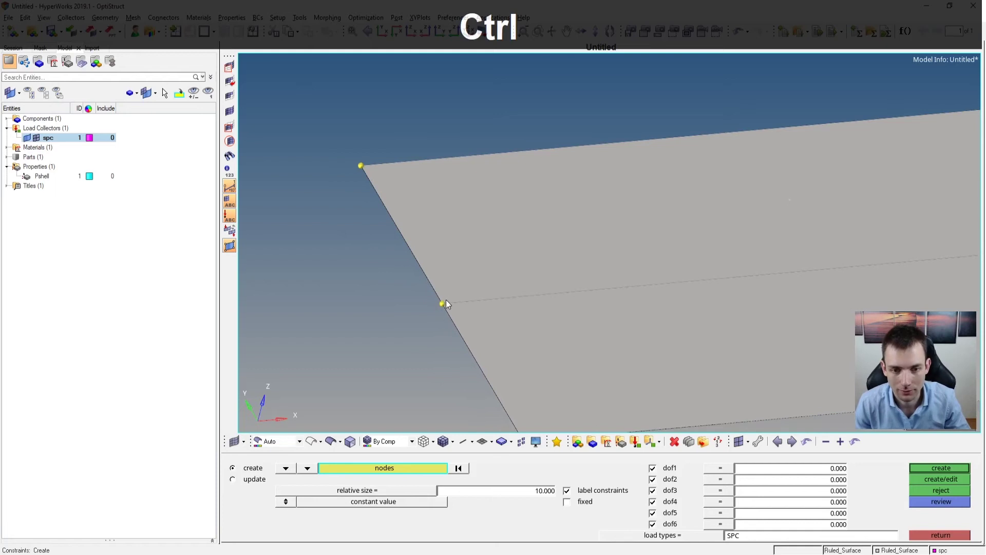
{"action": "left_click", "coordinate": [443, 304]}
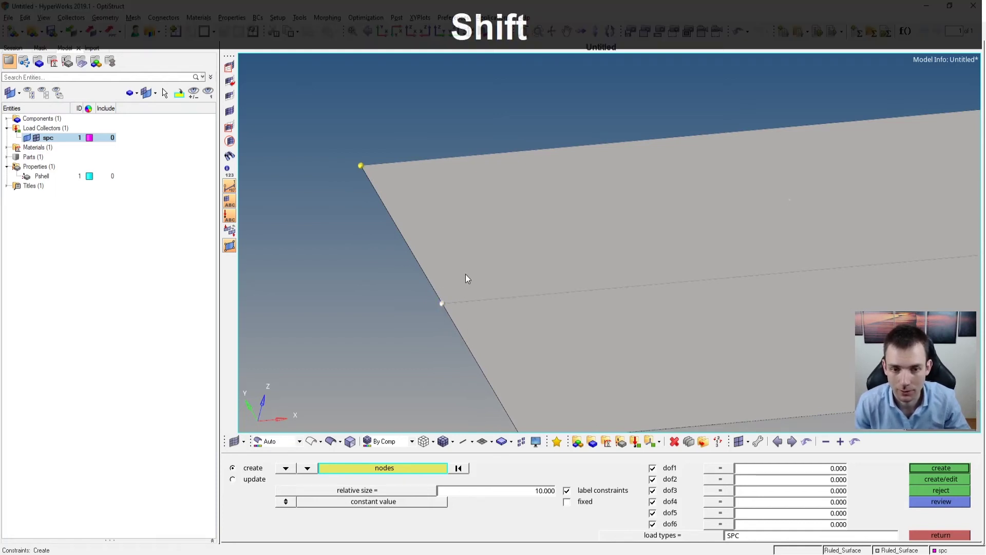
{"action": "right_click", "coordinate": [441, 302]}
{"action": "left_click_drag", "start_coordinate": [483, 272], "coordinate": [396, 343], "text": "shift"}
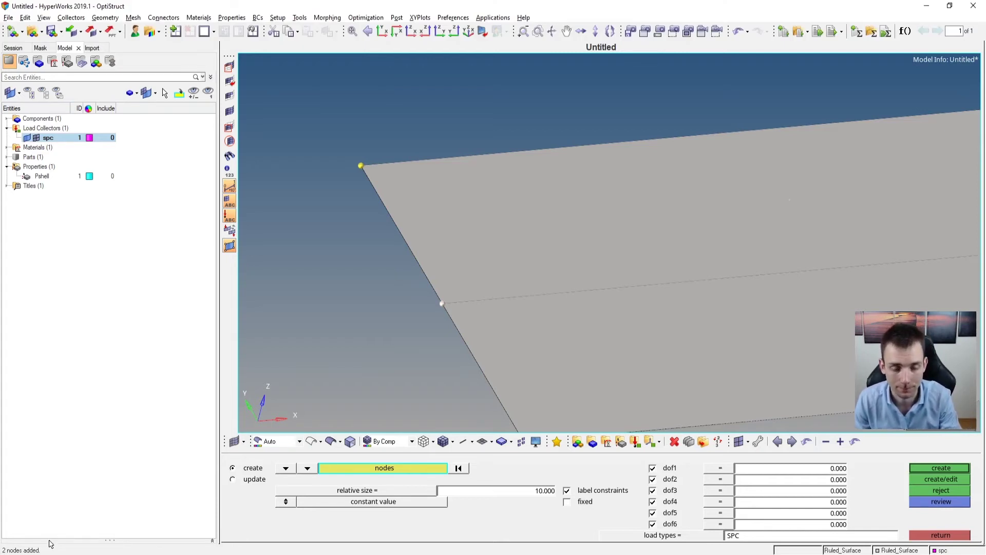
{"action": "scroll", "coordinate": [464, 260], "scroll_direction": "down", "scroll_amount": 4, "text": "ctrl"}
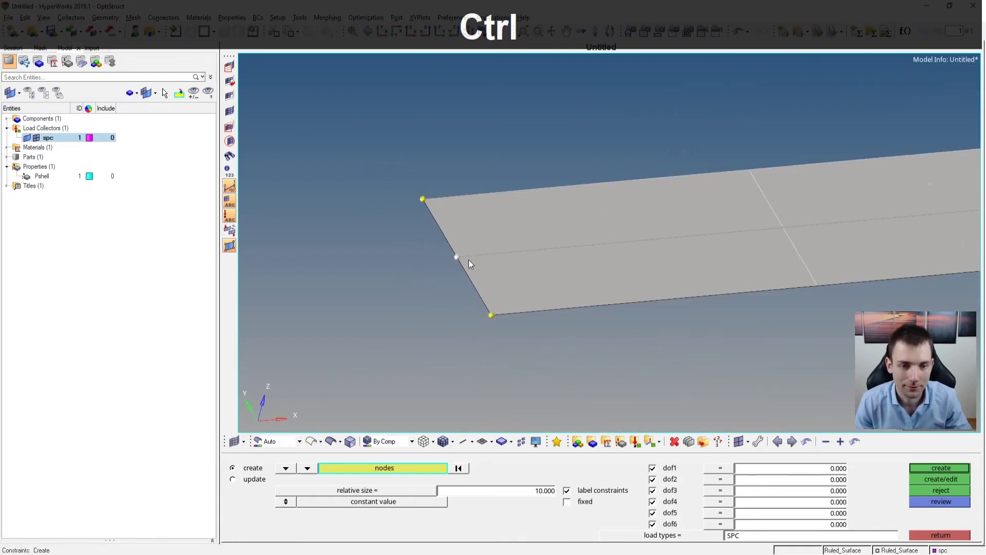
- Select all nodes along the beam's fixed edge and create SPC constraints with dof1 to dof6 set to 0
{"action": "left_click_drag", "start_coordinate": [496, 189], "coordinate": [498, 199], "text": "ctrl"}
{"action": "left_click_drag", "start_coordinate": [382, 327], "coordinate": [514, 185], "text": "shift"}
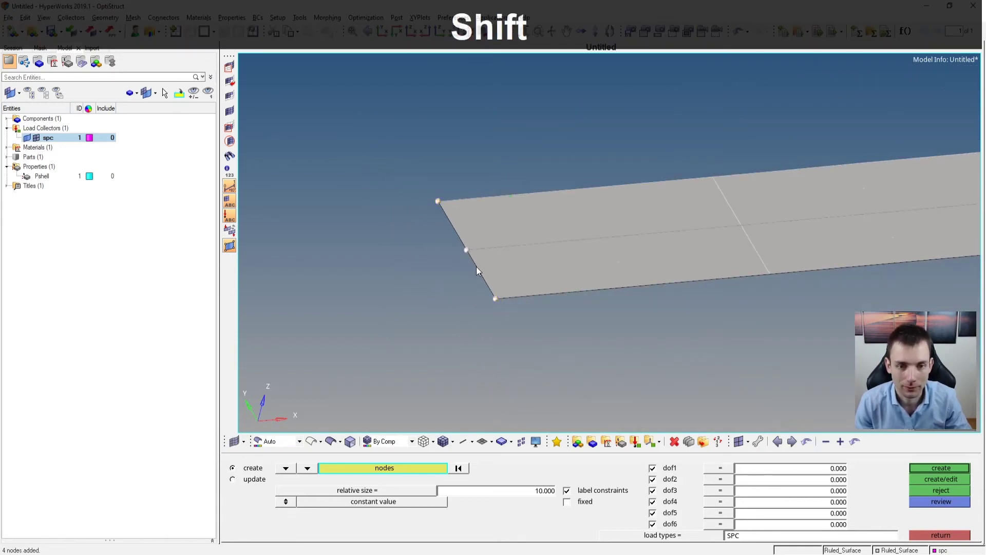
{"action": "left_click", "coordinate": [958, 469]}
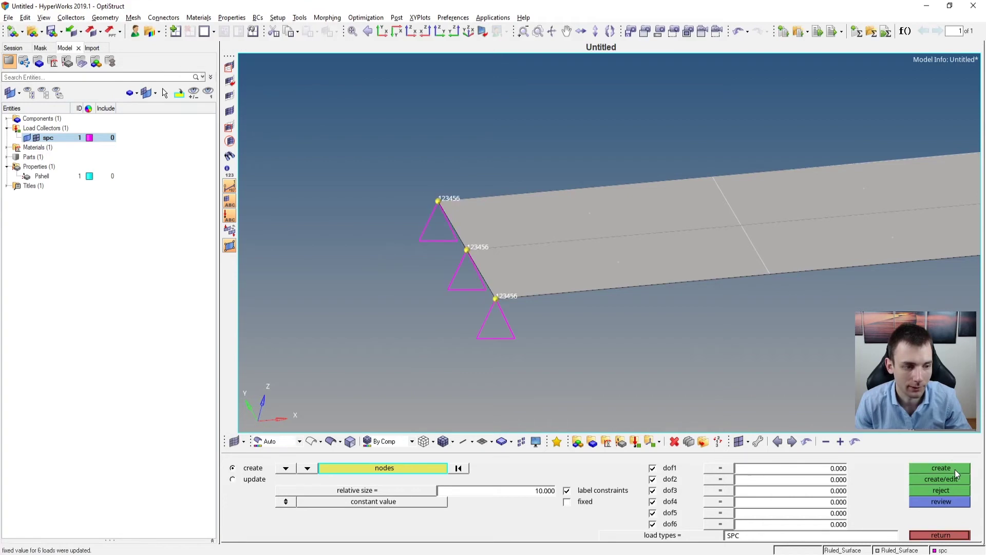
- Create a second load collector named force
{"action": "right_click", "coordinate": [127, 228]}
{"action": "mouse_move", "coordinate": [127, 229]}
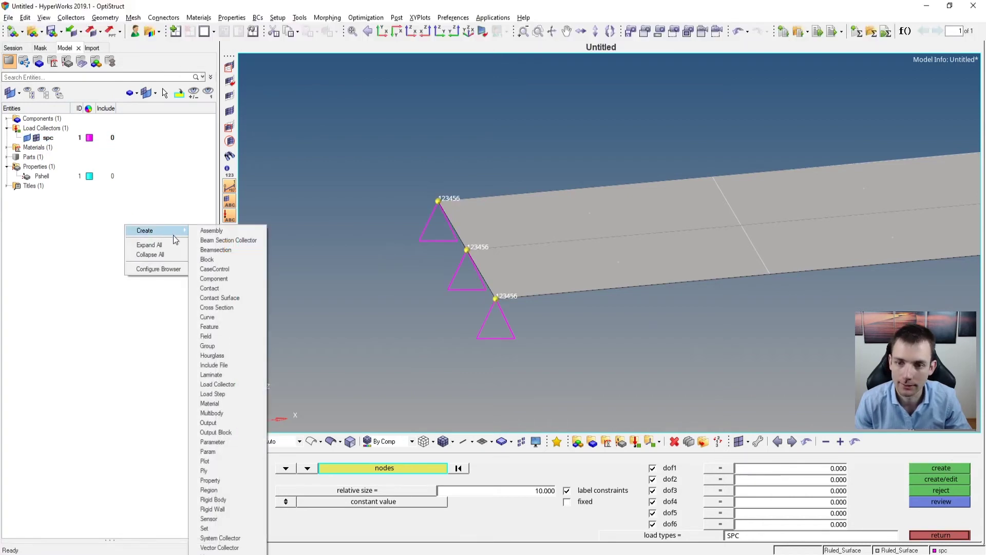
{"action": "left_click", "coordinate": [251, 380]}
{"action": "type", "text": "force"}
{"action": "key", "text": "Return"}
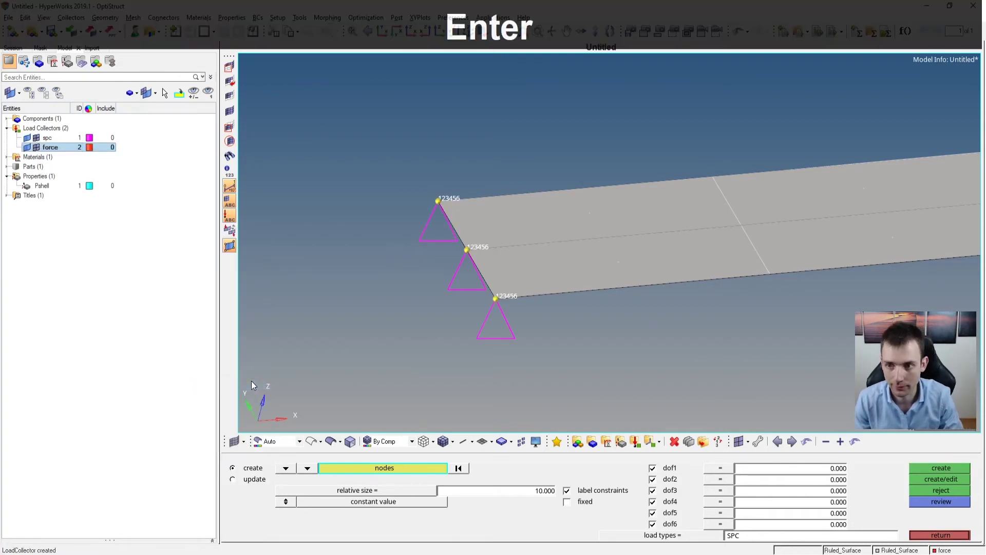
- Leave the constraints, start creating forces and select the middle node of the beam's free edge
{"action": "left_click", "coordinate": [931, 536]}
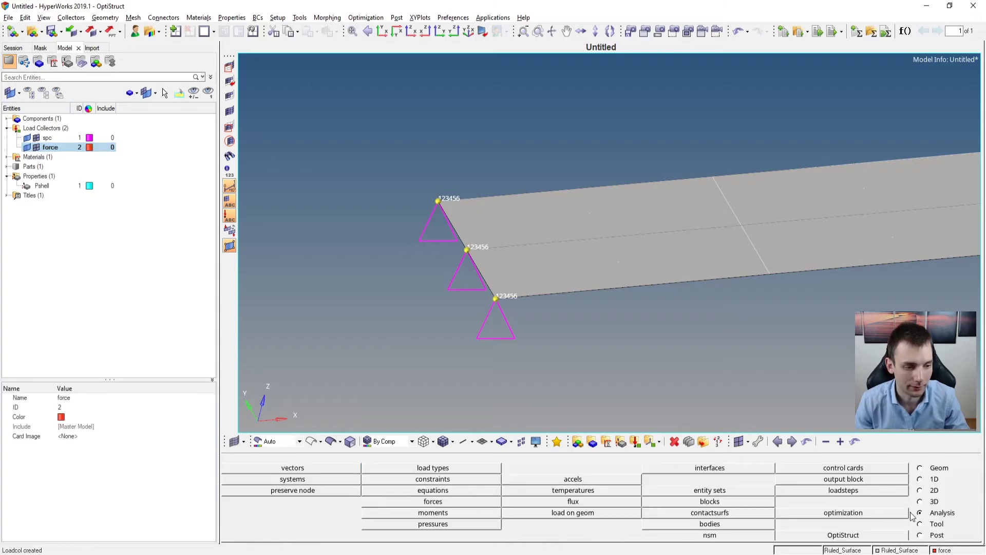
{"action": "left_click", "coordinate": [440, 502]}
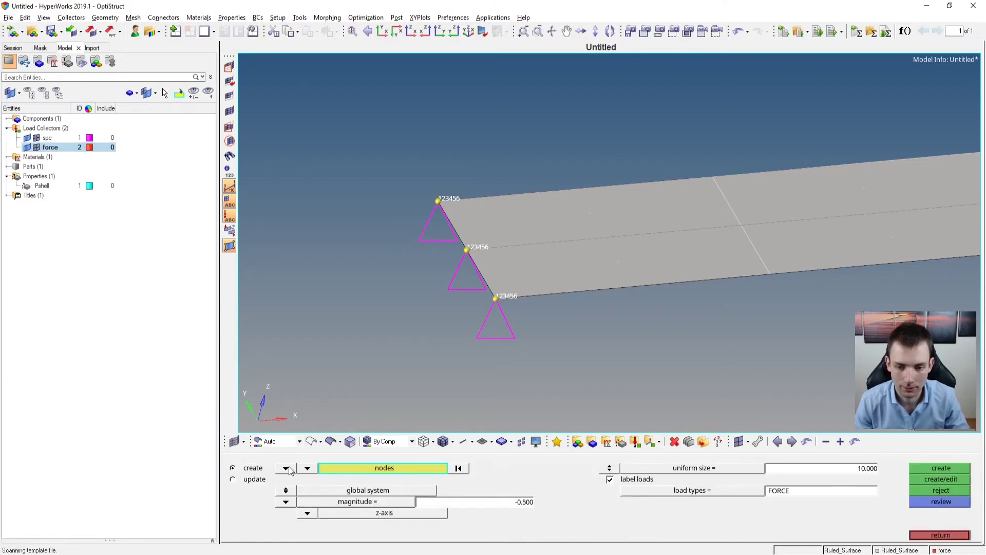
{"action": "left_click_drag", "start_coordinate": [516, 298], "coordinate": [707, 280], "text": "ctrl"}
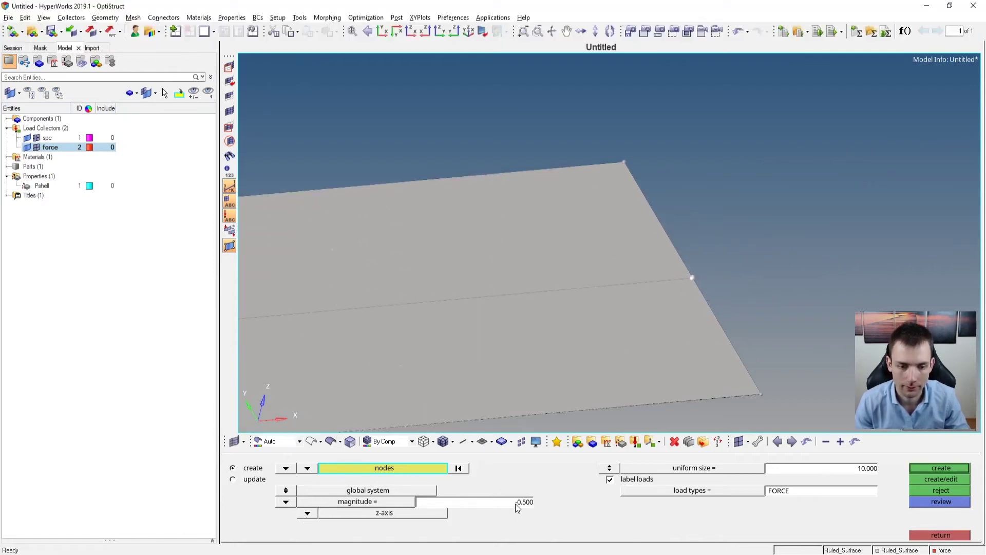
- Switch to Excel to check the force F in the beam calculation inputs, and return to HyperWorks
{"action": "key", "text": "alt+Tab"}
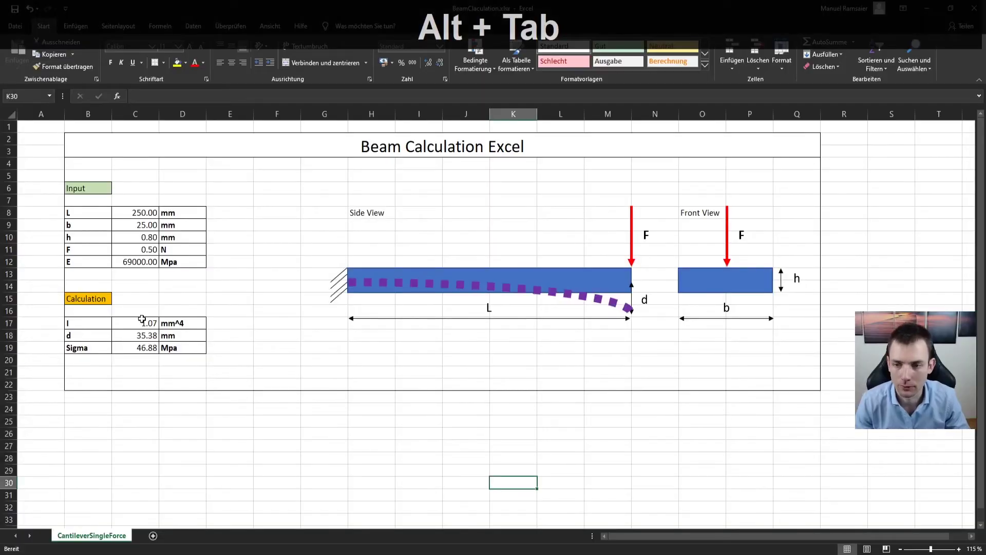
{"action": "left_click", "coordinate": [142, 250]}
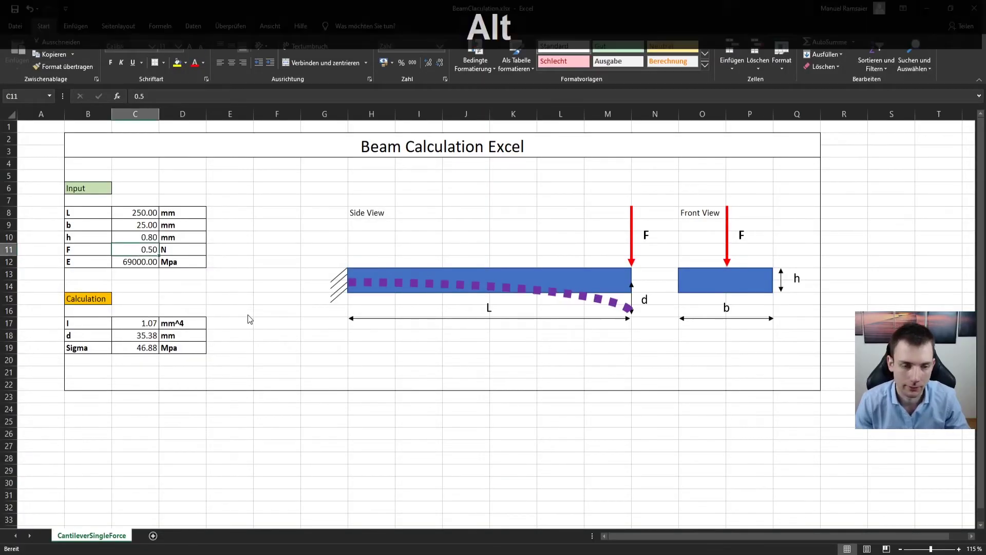
{"action": "key", "text": "alt+Tab"}
- Create a force of magnitude -0.5 along the global z-axis at the free edge's middle node and finish the forces
{"action": "left_click_drag", "start_coordinate": [621, 336], "coordinate": [703, 292], "text": "ctrl"}
{"action": "right_click_drag", "start_coordinate": [703, 294], "coordinate": [633, 301], "text": "ctrl"}
{"action": "left_click", "coordinate": [956, 468]}
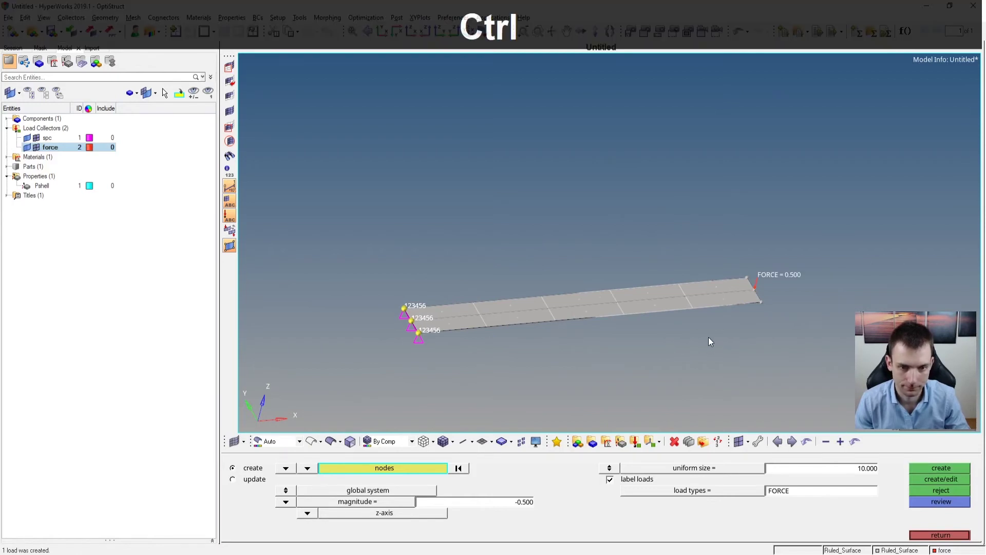
{"action": "left_click_drag", "start_coordinate": [709, 338], "coordinate": [645, 319], "text": "ctrl"}
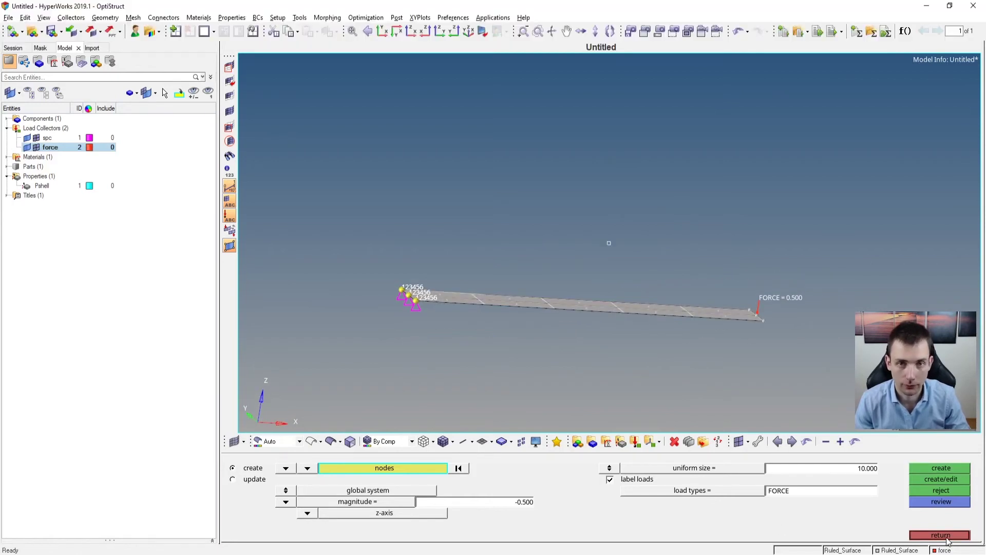
{"action": "left_click", "coordinate": [940, 535]}
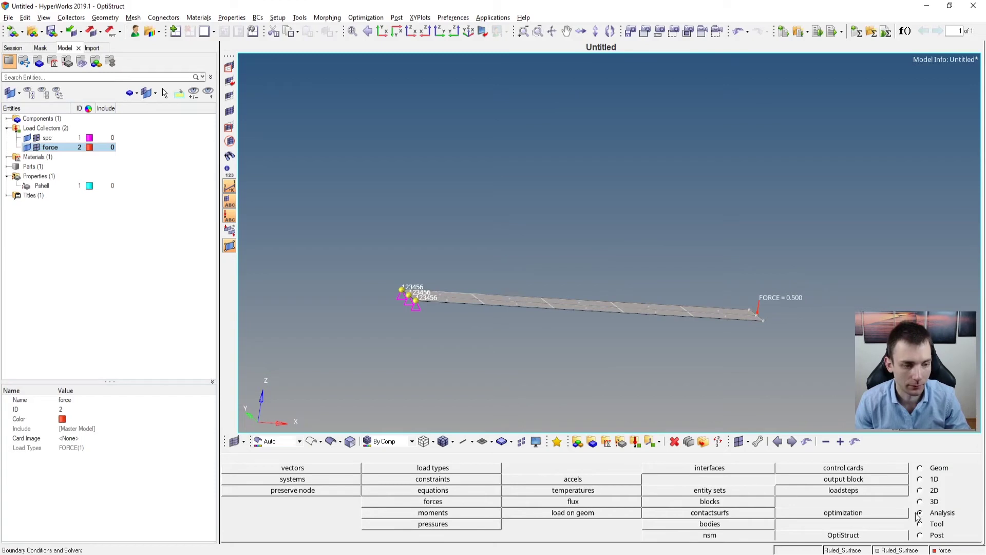
- Create a linear static load step named ls1 with SPC set to spc and LOAD set to force, and review its definition
{"action": "left_click", "coordinate": [873, 493]}
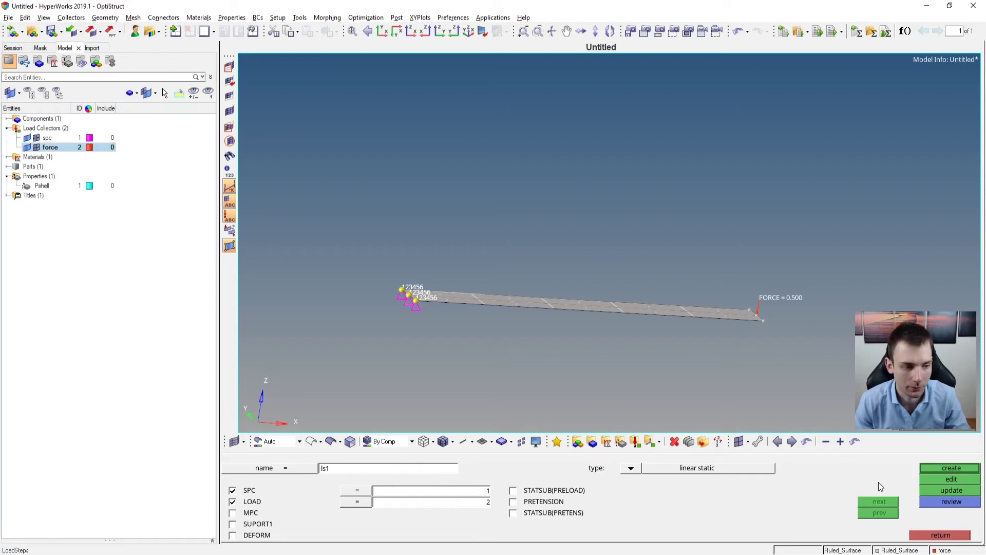
{"action": "left_click", "coordinate": [941, 468]}
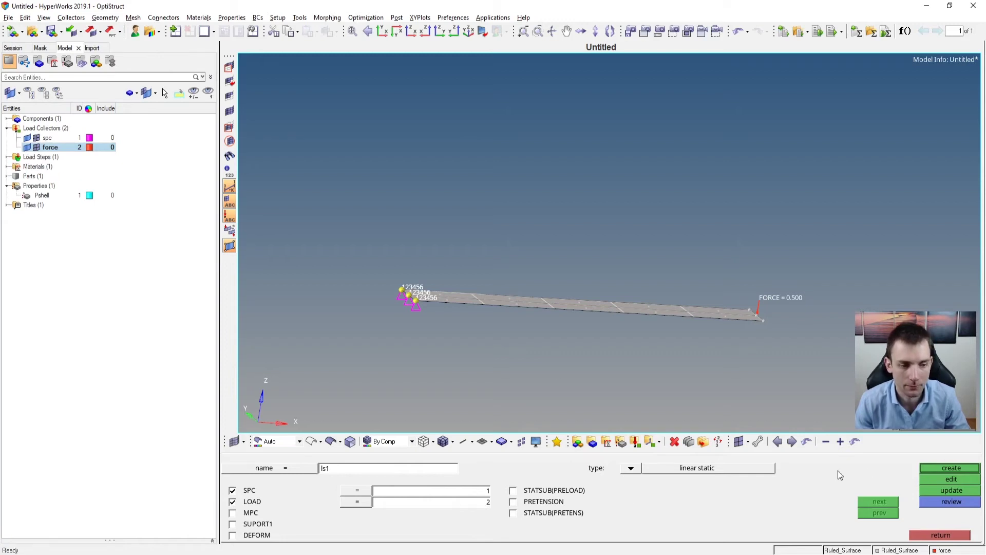
{"action": "left_click", "coordinate": [7, 157]}
{"action": "left_click", "coordinate": [38, 167]}
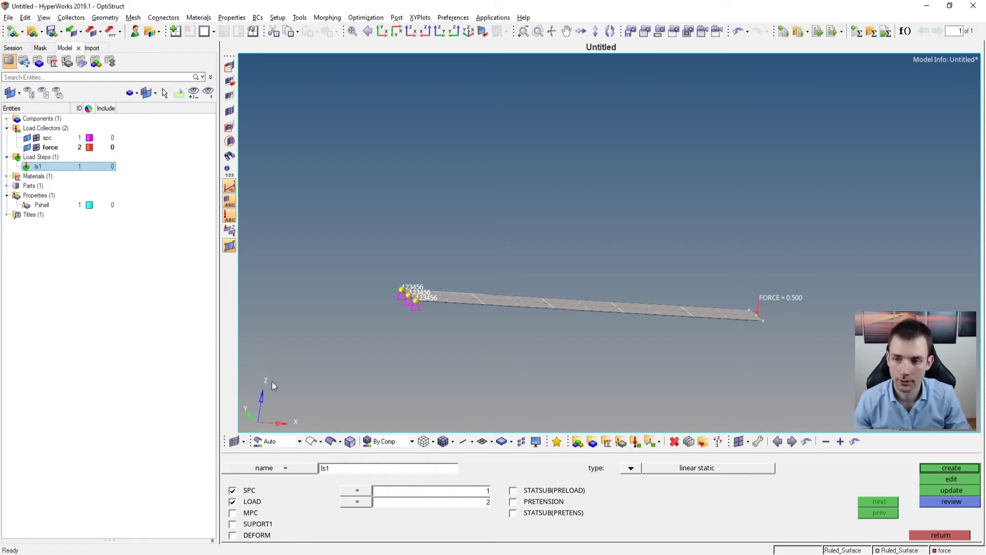
{"action": "left_click", "coordinate": [932, 535]}
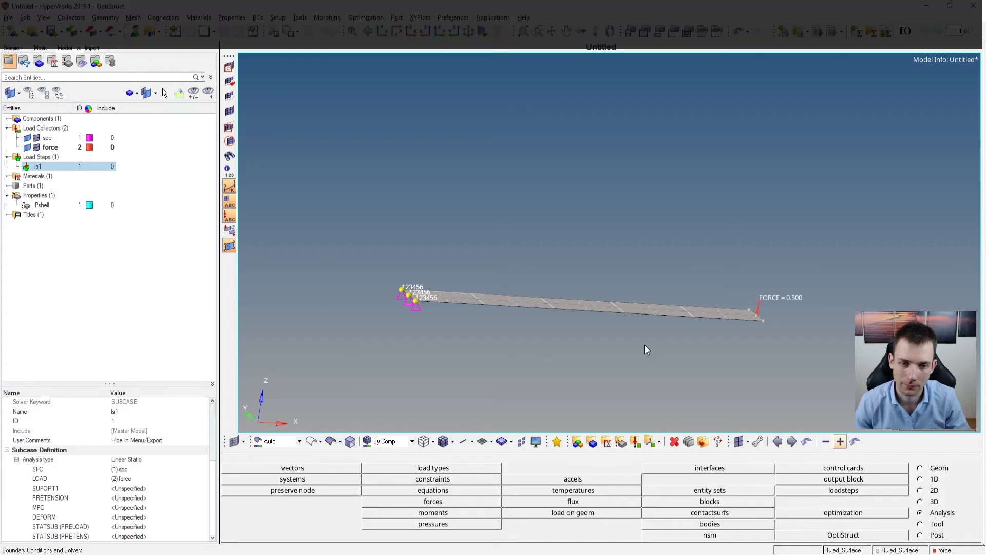
- Open the 2D element check for the beam mesh
{"action": "left_click_drag", "start_coordinate": [645, 346], "coordinate": [525, 352], "text": "ctrl"}
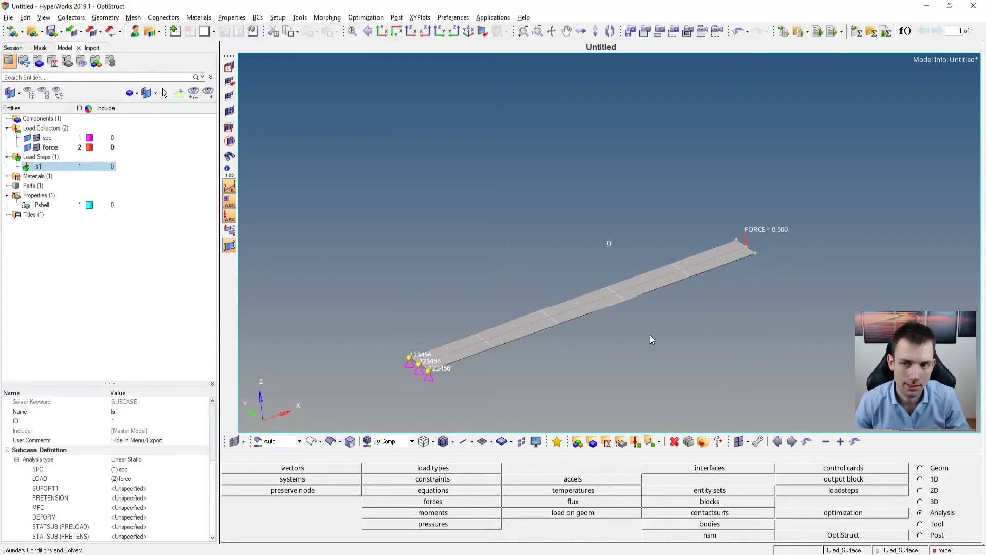
{"action": "left_click_drag", "start_coordinate": [649, 335], "coordinate": [760, 337], "text": "ctrl"}
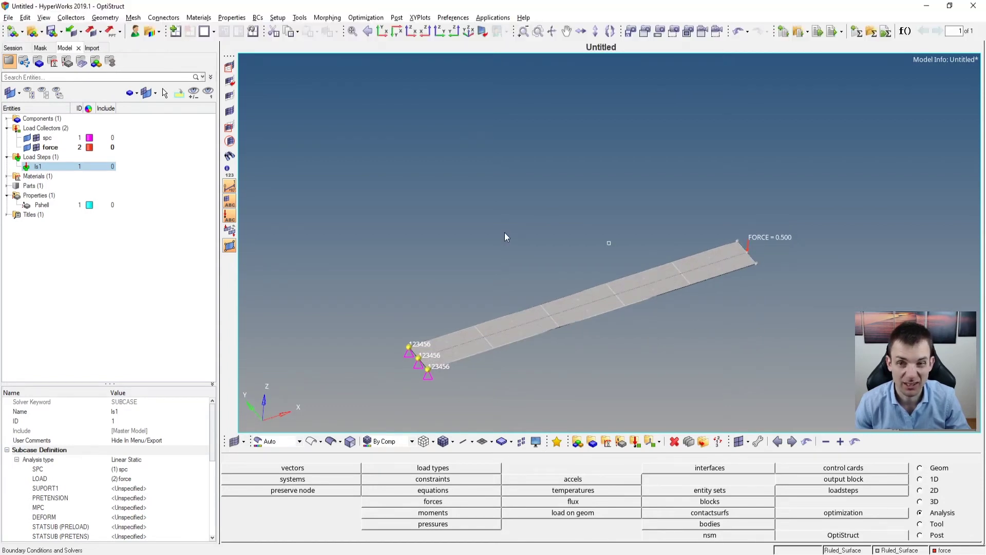
{"action": "left_click", "coordinate": [133, 18]}
{"action": "mouse_move", "coordinate": [145, 40]}
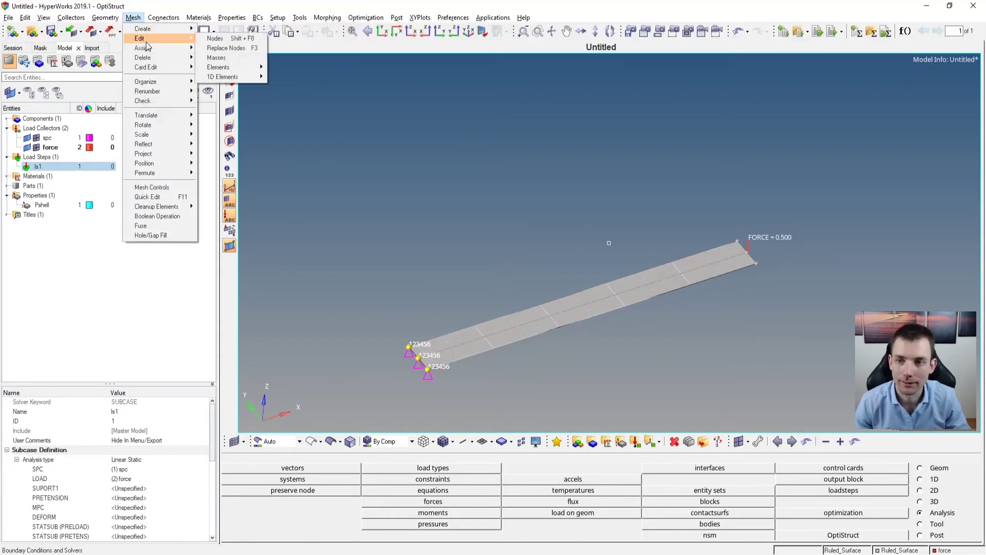
{"action": "mouse_move", "coordinate": [162, 100]}
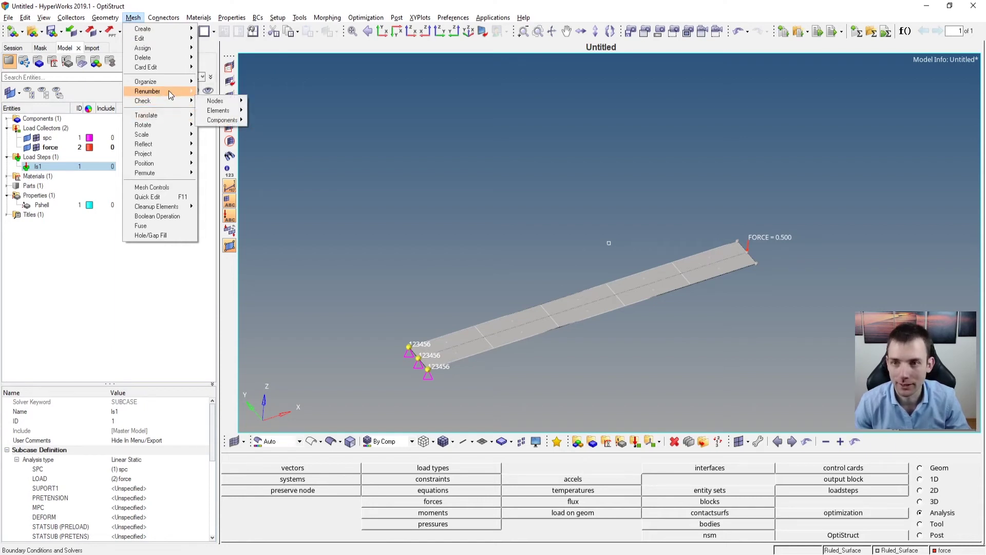
{"action": "mouse_move", "coordinate": [220, 110]}
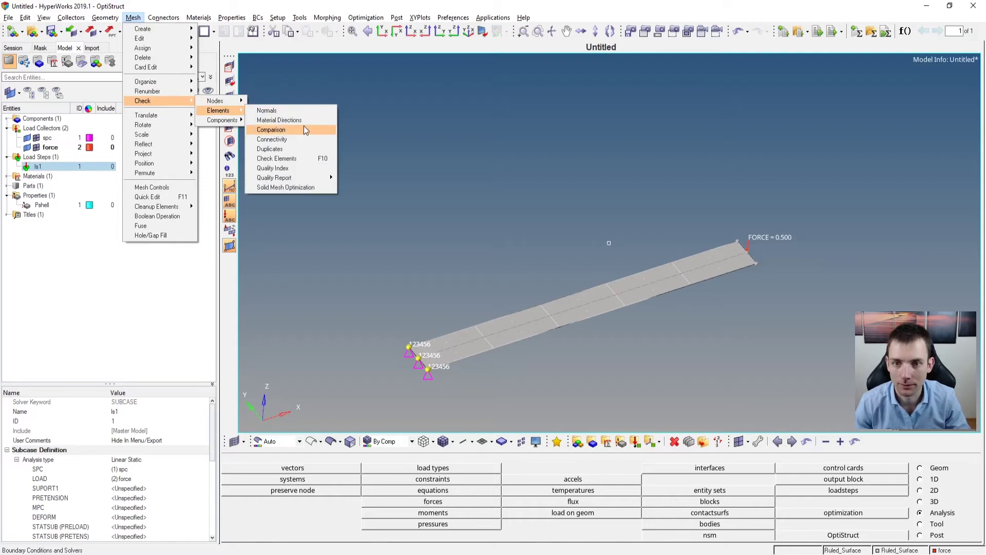
{"action": "left_click", "coordinate": [305, 159]}
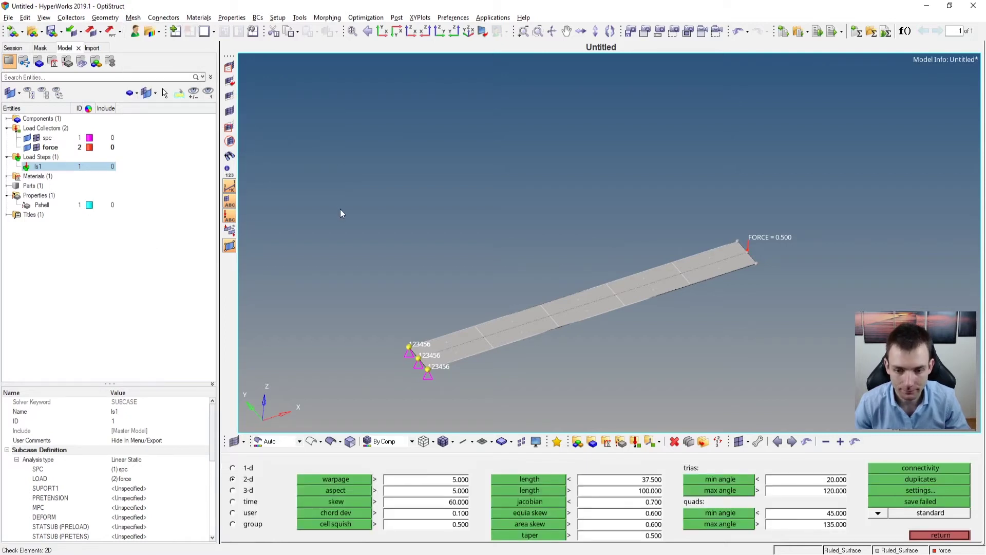
- Switch to the element quality index for the beam mesh
{"action": "left_click", "coordinate": [133, 17]}
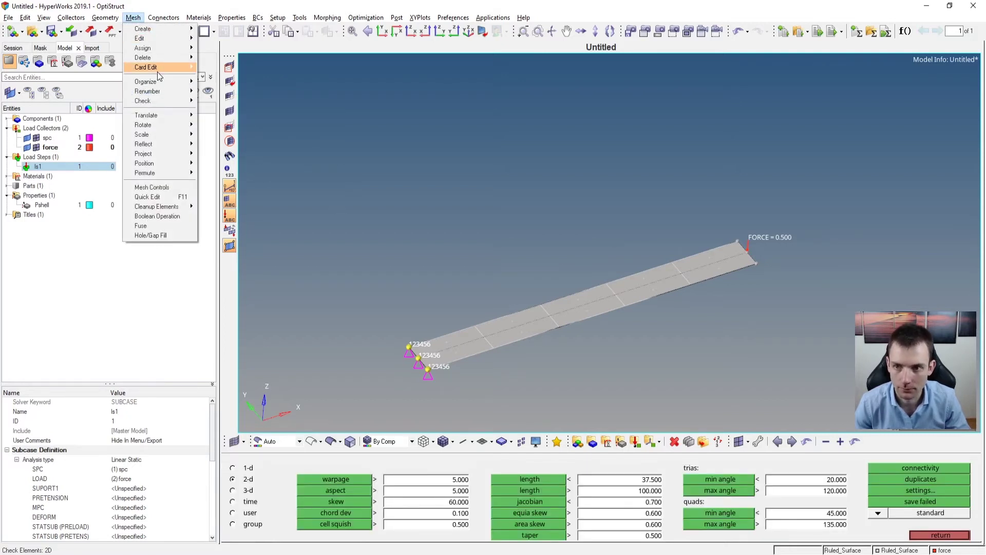
{"action": "mouse_move", "coordinate": [162, 100]}
{"action": "mouse_move", "coordinate": [220, 111]}
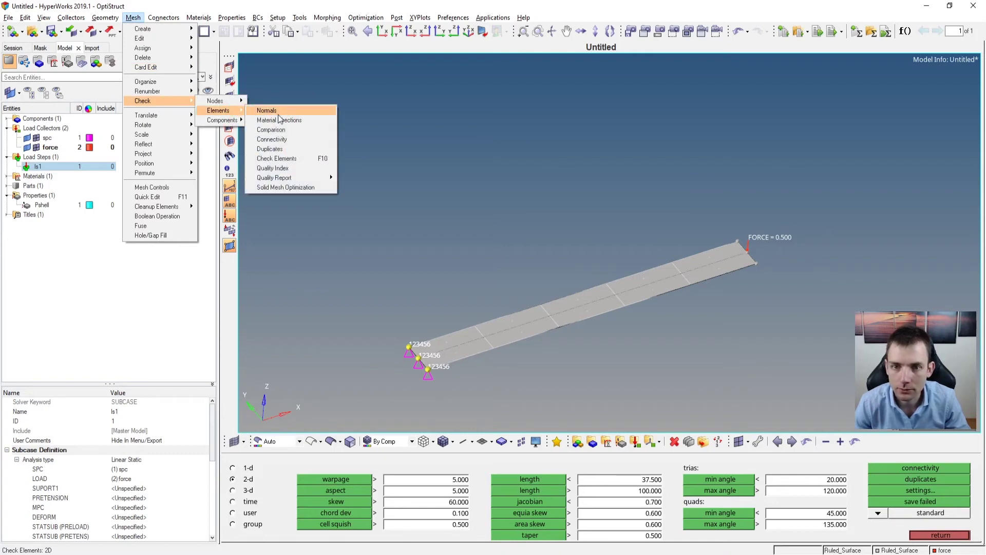
{"action": "left_click", "coordinate": [316, 167]}
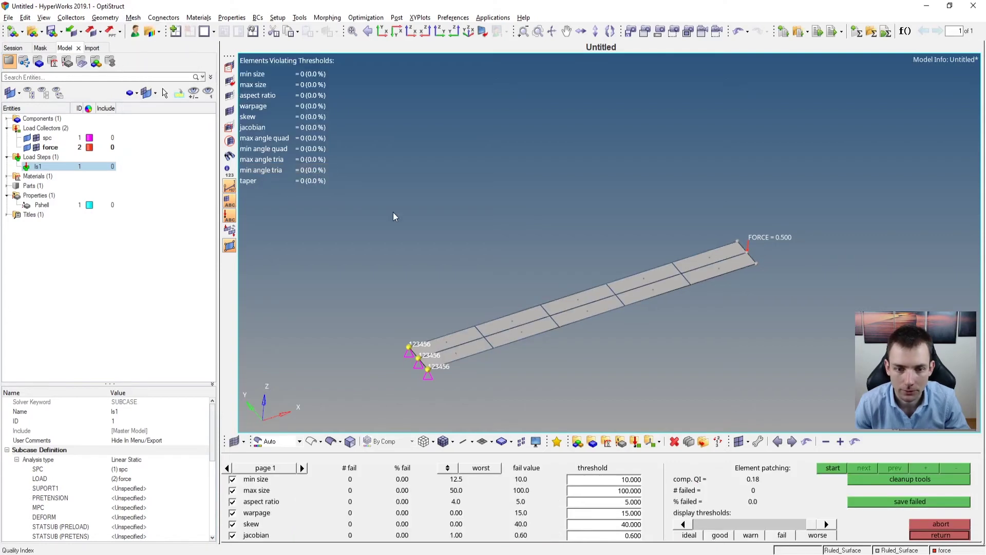
- Examine the beam's shell elements against the quality index criteria and thresholds, and close the quality check
{"action": "right_click_drag", "start_coordinate": [514, 223], "coordinate": [599, 241], "text": "ctrl"}
{"action": "right_click_drag", "start_coordinate": [669, 369], "coordinate": [546, 252], "text": "ctrl"}
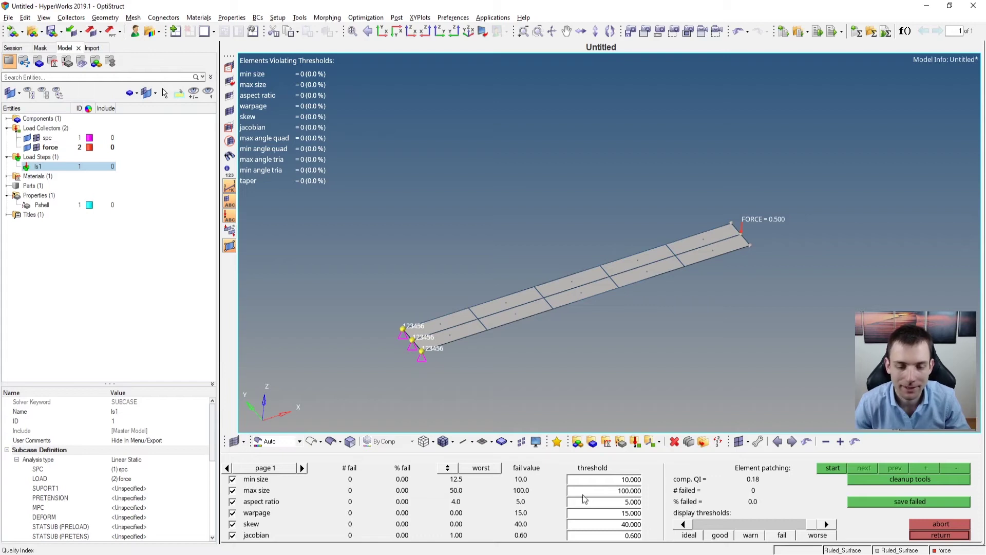
{"action": "right_click_drag", "start_coordinate": [530, 320], "coordinate": [527, 344], "text": "ctrl"}
{"action": "scroll", "coordinate": [432, 355], "scroll_direction": "up", "scroll_amount": 1, "text": "ctrl"}
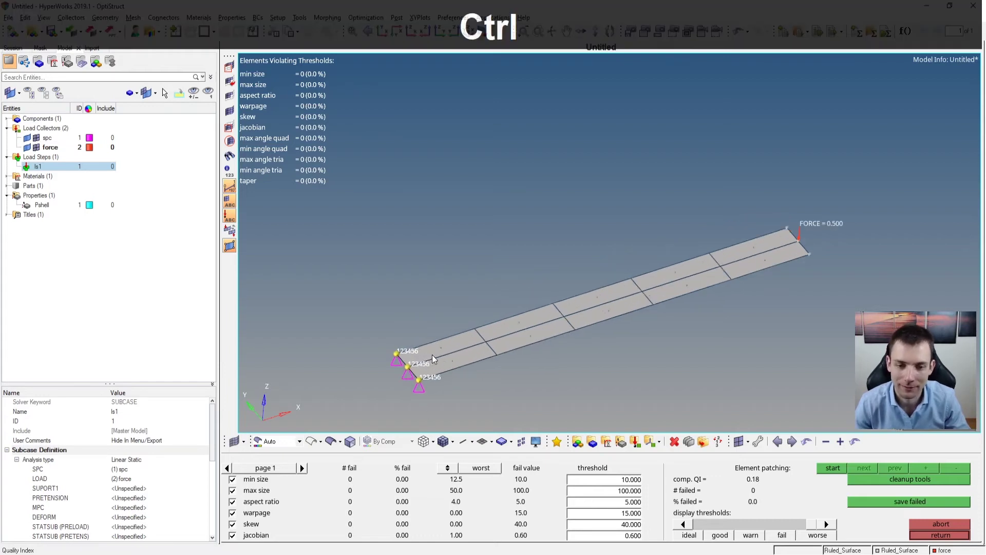
{"action": "scroll", "coordinate": [433, 354], "scroll_direction": "up", "scroll_amount": 2, "text": "ctrl"}
{"action": "scroll", "coordinate": [424, 380], "scroll_direction": "down", "scroll_amount": 1}
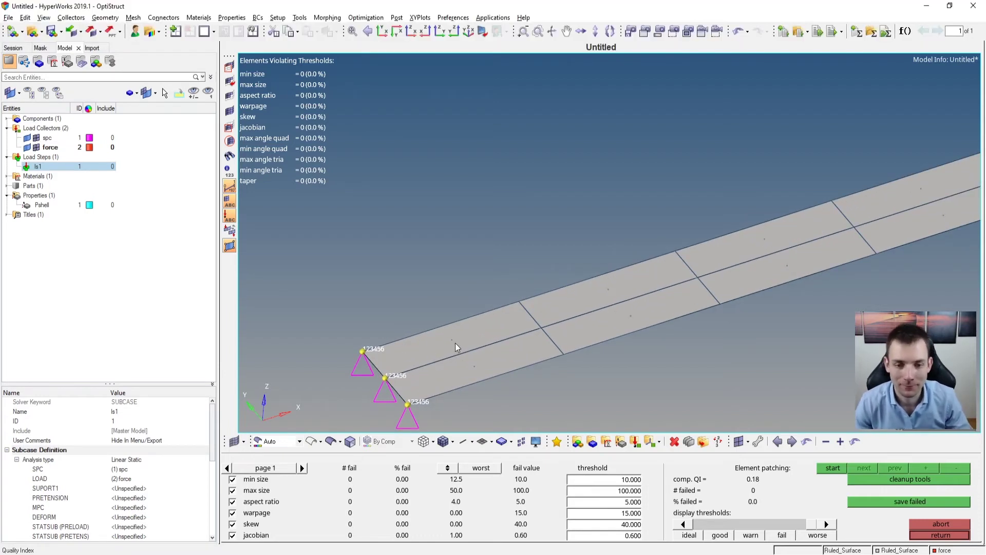
{"action": "scroll", "coordinate": [493, 271], "scroll_direction": "down", "scroll_amount": 2, "text": "ctrl"}
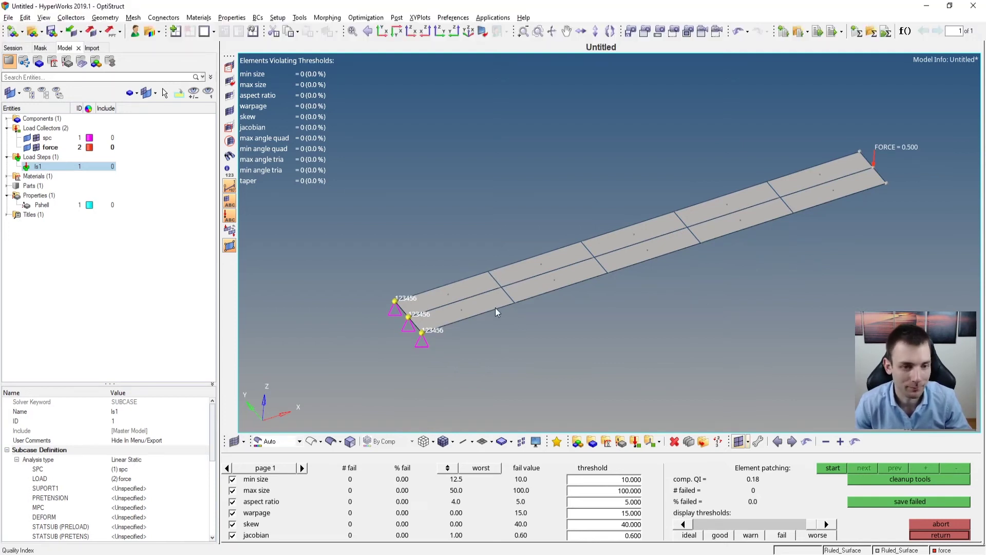
{"action": "right_click_drag", "start_coordinate": [495, 307], "coordinate": [608, 289], "text": "ctrl"}
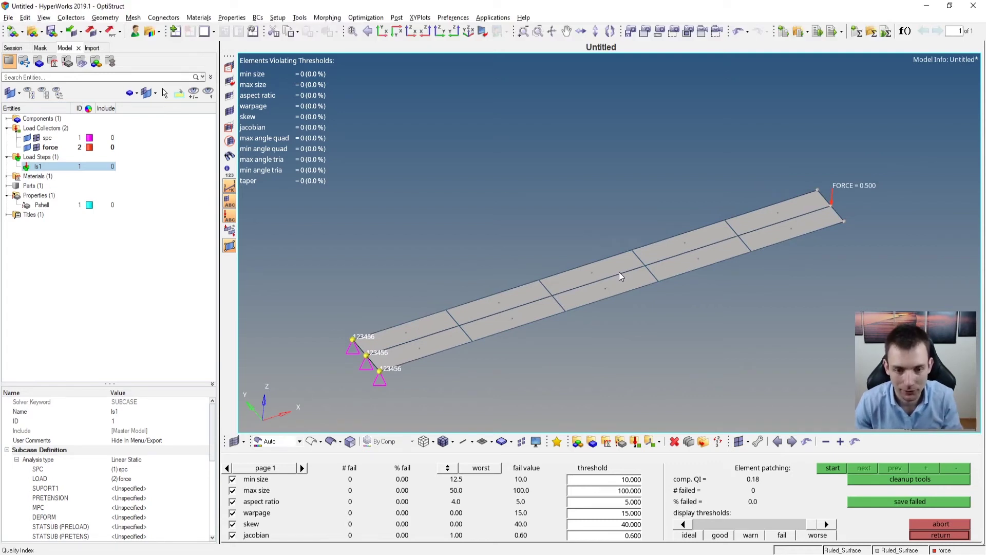
{"action": "key", "text": "ctrl"}
{"action": "right_click_drag", "start_coordinate": [448, 313], "coordinate": [481, 319], "text": "ctrl"}
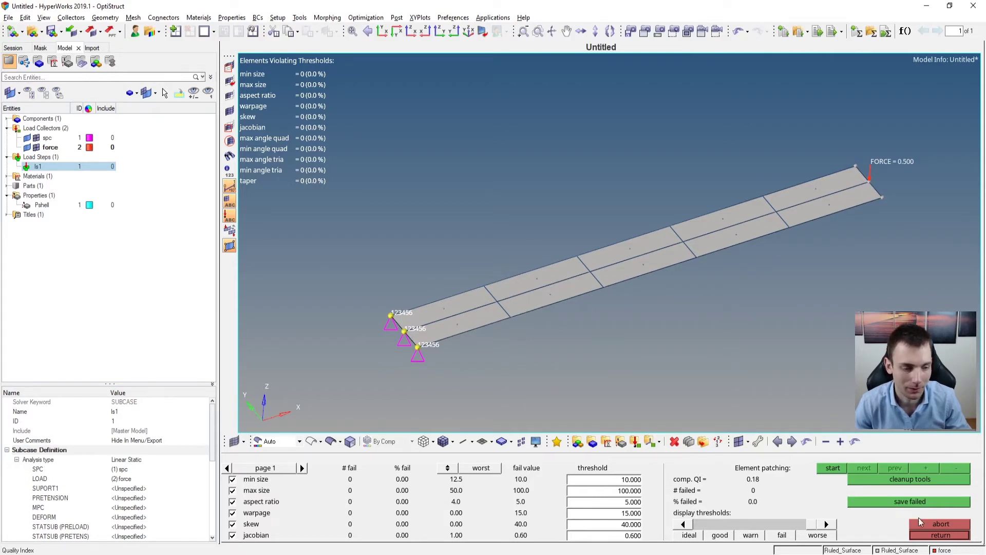
{"action": "left_click", "coordinate": [944, 536]}
- Display the mesh in 2D detailed element representation and inspect the shell thickness near the fixed end
{"action": "right_click_drag", "start_coordinate": [663, 297], "coordinate": [604, 316], "text": "ctrl"}
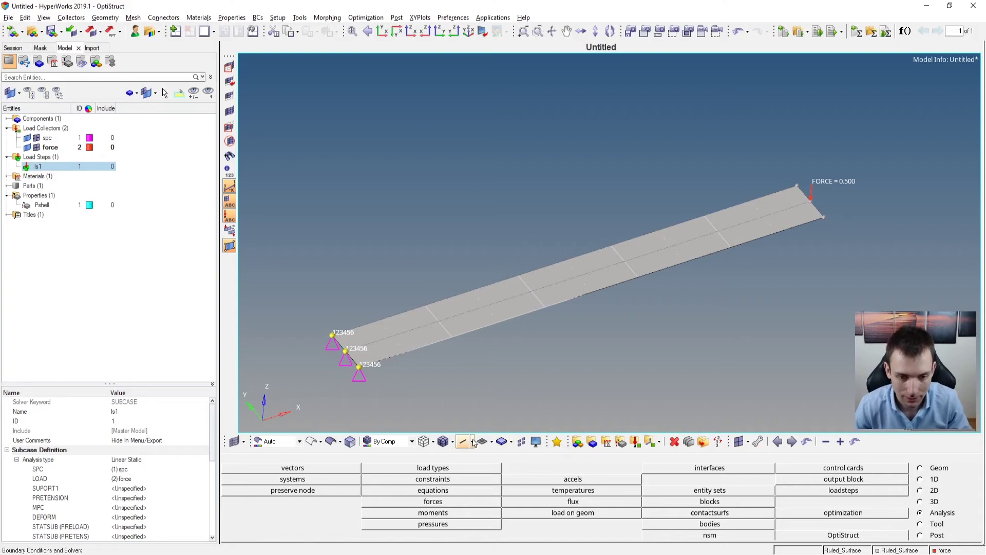
{"action": "left_click", "coordinate": [492, 441]}
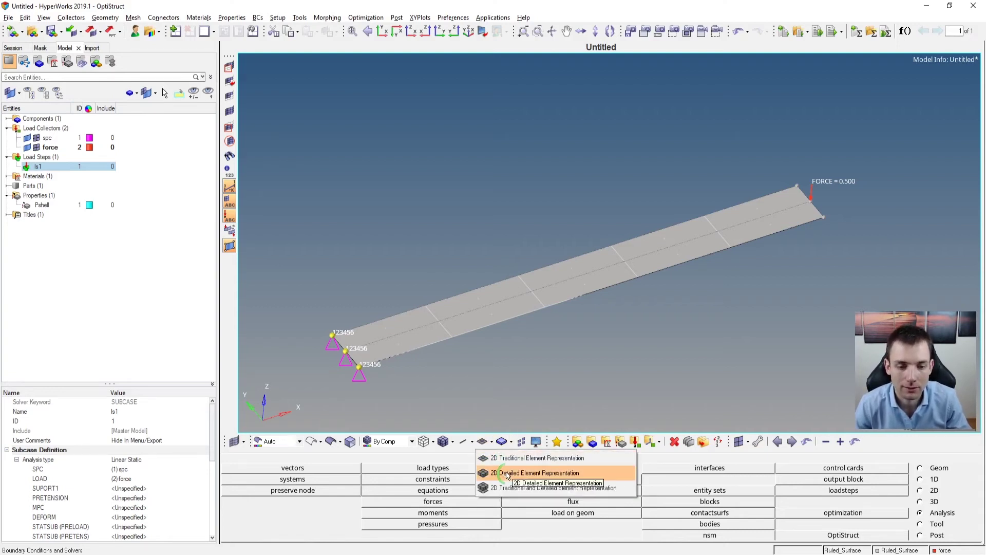
{"action": "left_click", "coordinate": [507, 473]}
{"action": "left_click_drag", "start_coordinate": [431, 390], "coordinate": [467, 301], "text": "ctrl"}
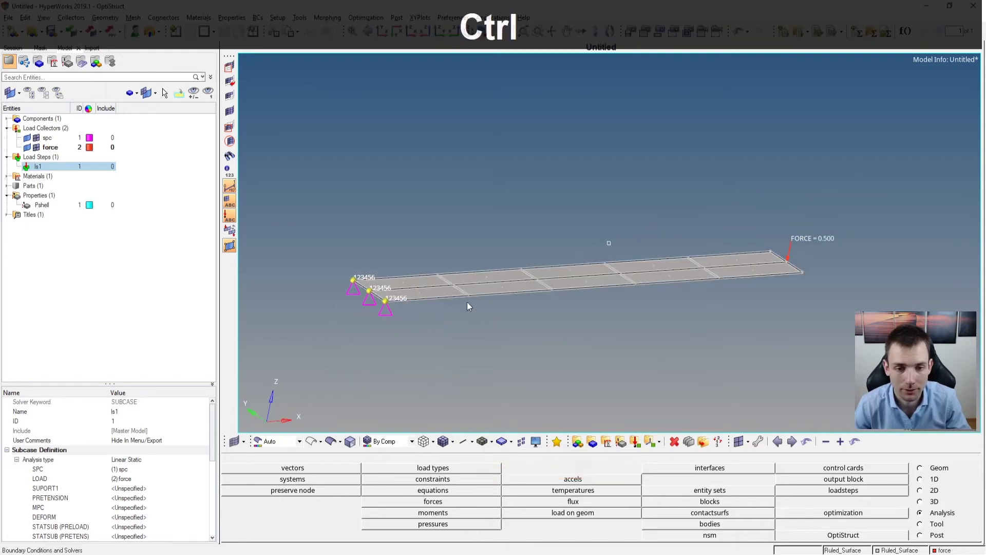
{"action": "scroll", "coordinate": [557, 293], "scroll_direction": "up", "scroll_amount": 5, "text": "ctrl"}
{"action": "left_click_drag", "start_coordinate": [530, 345], "coordinate": [526, 386], "text": "ctrl"}
{"action": "scroll", "coordinate": [526, 385], "scroll_direction": "down", "scroll_amount": 5, "text": "ctrl"}
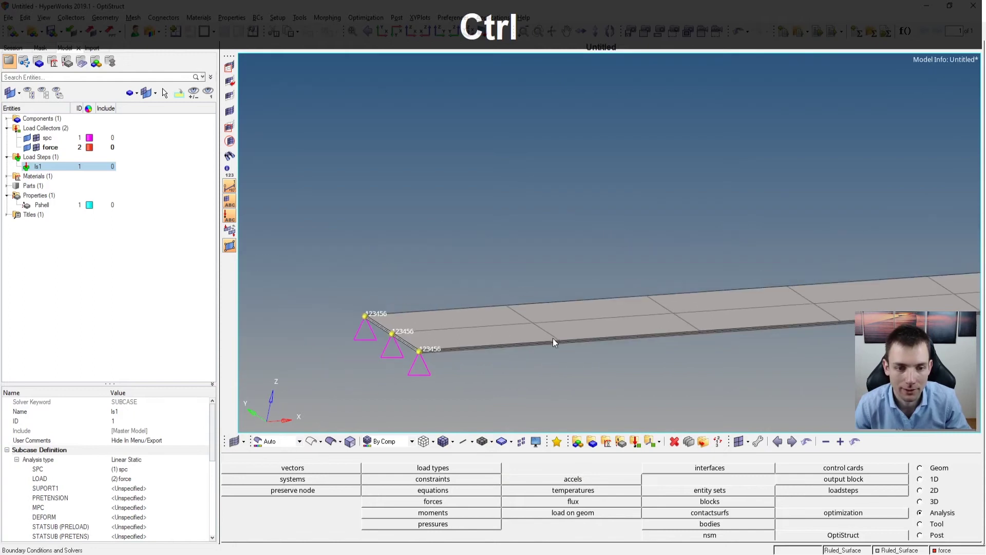
- Inspect the shell thickness along the beam and turn off the detailed 2D element representation
{"action": "scroll", "coordinate": [476, 353], "scroll_direction": "up", "scroll_amount": 6, "text": "ctrl"}
{"action": "scroll", "coordinate": [464, 356], "scroll_direction": "down", "scroll_amount": 6, "text": "ctrl"}
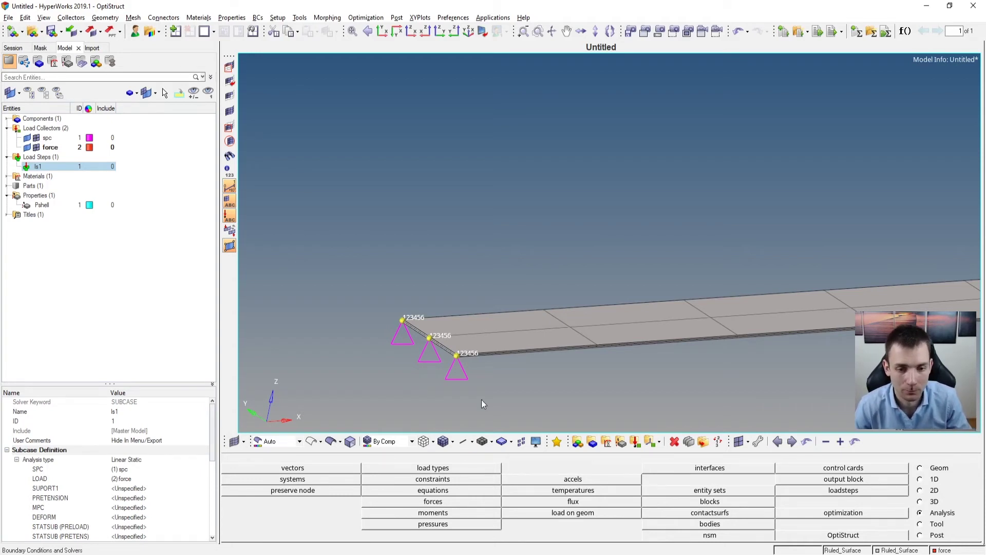
{"action": "scroll", "coordinate": [543, 301], "scroll_direction": "down", "scroll_amount": 3}
{"action": "left_click_drag", "start_coordinate": [543, 301], "coordinate": [588, 311], "text": "ctrl"}
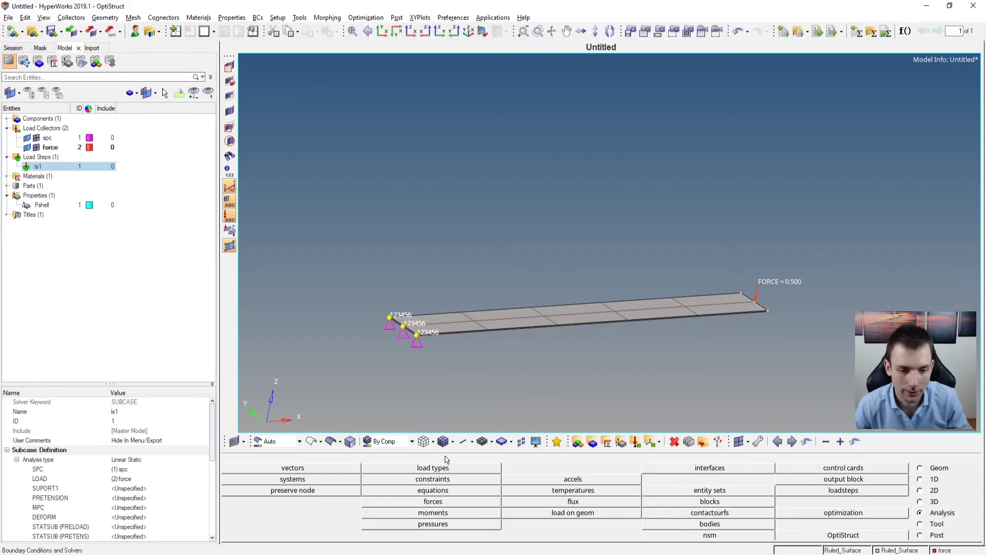
{"action": "left_click", "coordinate": [487, 442]}
{"action": "left_click", "coordinate": [509, 457]}
{"action": "scroll", "coordinate": [541, 341], "scroll_direction": "up", "scroll_amount": 3, "text": "ctrl"}
{"action": "scroll", "coordinate": [550, 331], "scroll_direction": "down", "scroll_amount": 4, "text": "ctrl"}
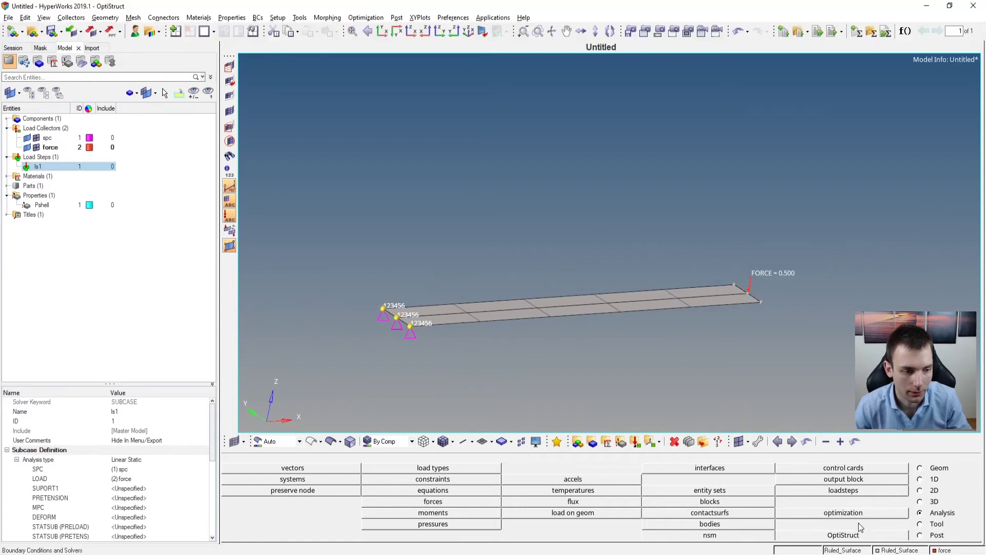
- Run the OptiStruct solver on cantileverSurfaceStep.fem
{"action": "left_click", "coordinate": [848, 535]}
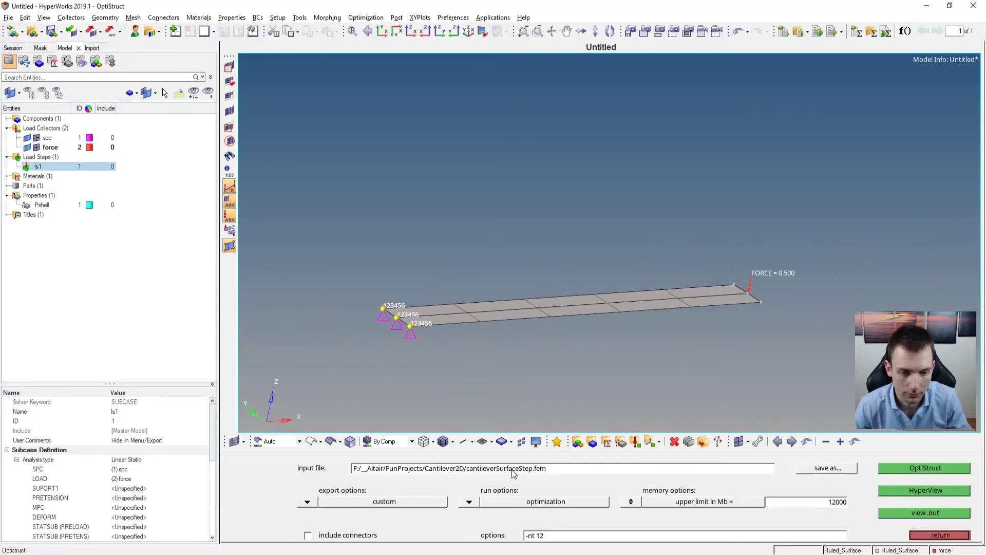
{"action": "left_click", "coordinate": [929, 468]}
{"action": "left_click", "coordinate": [589, 502]}
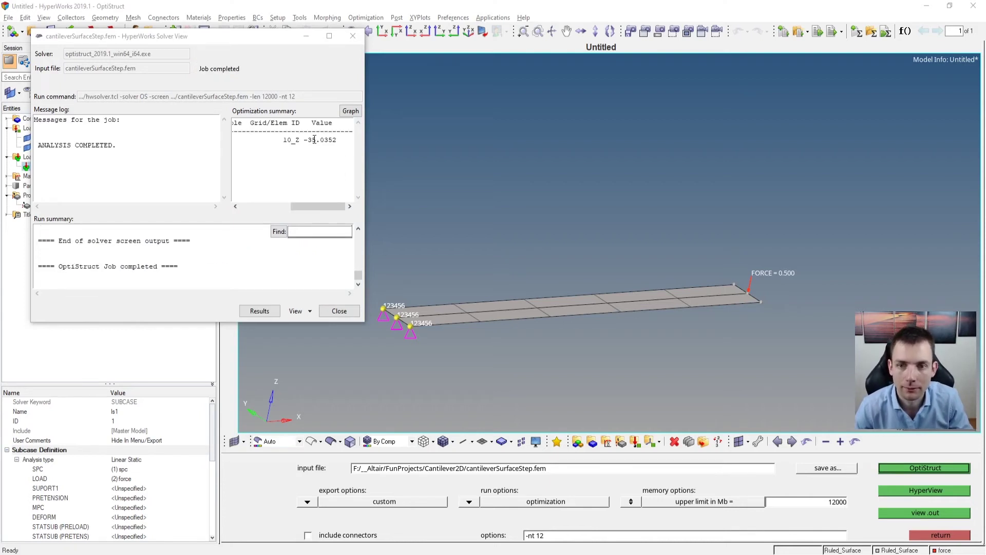
- Compare the solver's tip displacement with deflection d in the BeamClaculation.xlsx Excel workbook, and return to the HyperWorks Solver View
{"action": "key", "text": "alt+Tab"}
{"action": "key", "text": "Tab"}
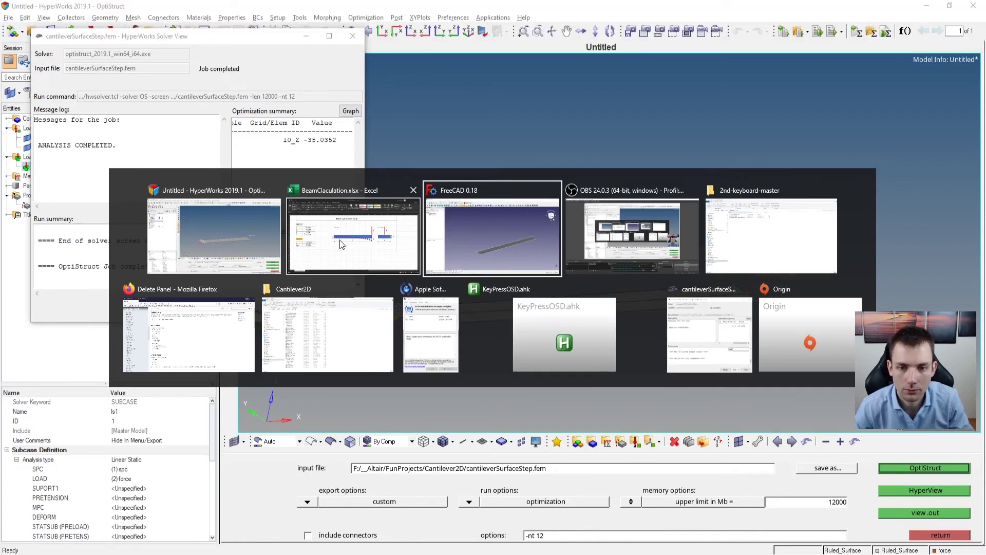
{"action": "key", "text": "alt+Tab"}
{"action": "key", "text": "alt+Tab"}
{"action": "key", "text": "Tab"}
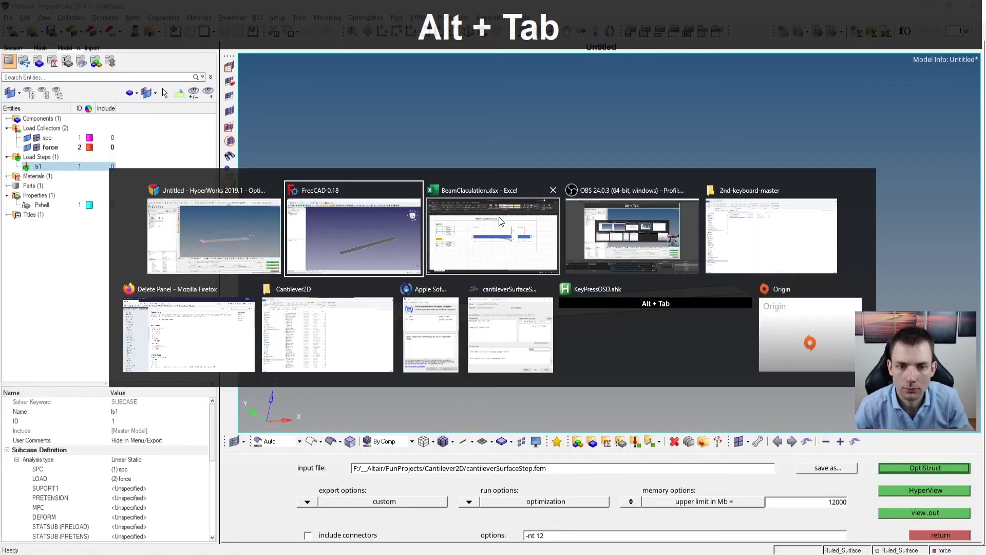
{"action": "left_click", "coordinate": [148, 336]}
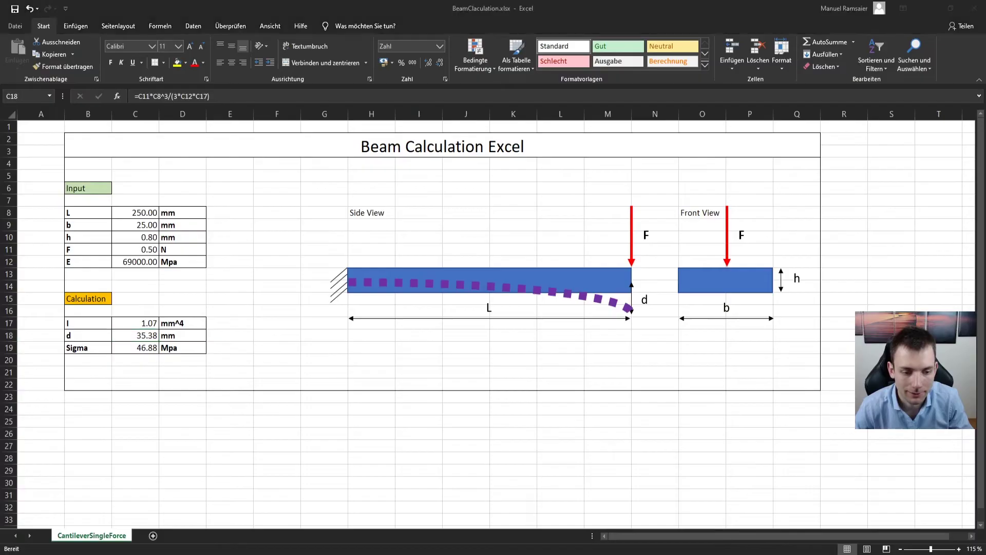
{"action": "key", "text": "alt+Tab"}
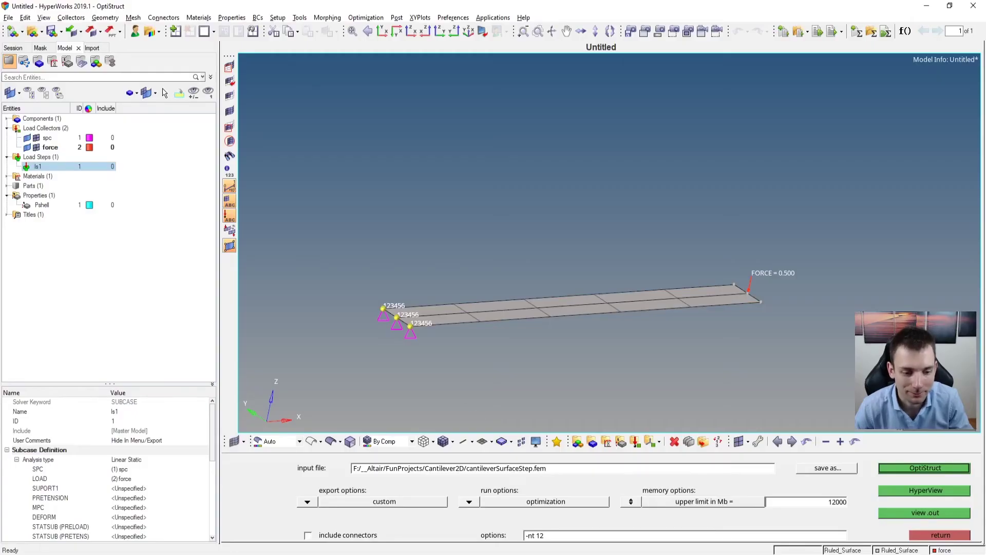
{"action": "key", "text": "alt+Tab"}
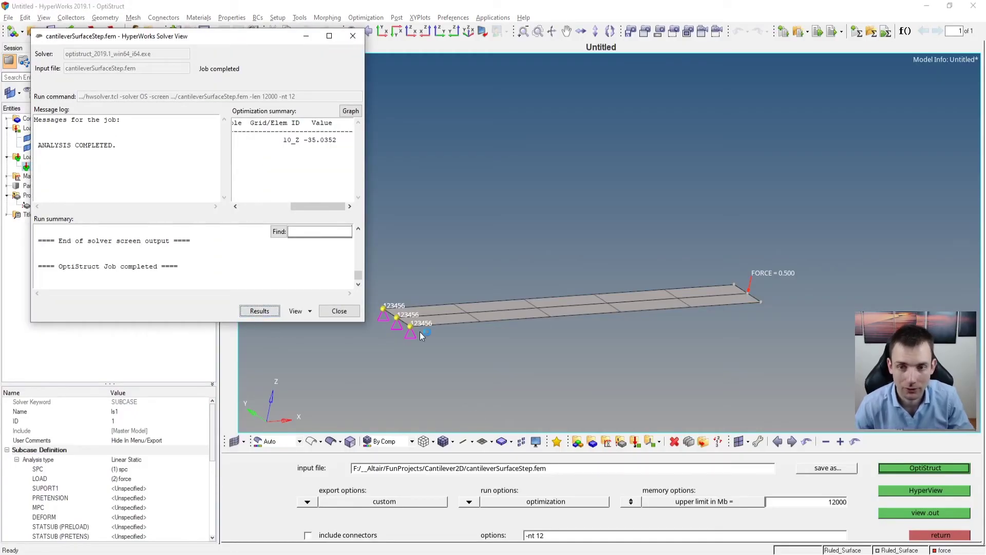
- Open the run's results in HyperView and contour the beam's vonMises Element Stresses (2D & 3D)
{"action": "left_click", "coordinate": [259, 311]}
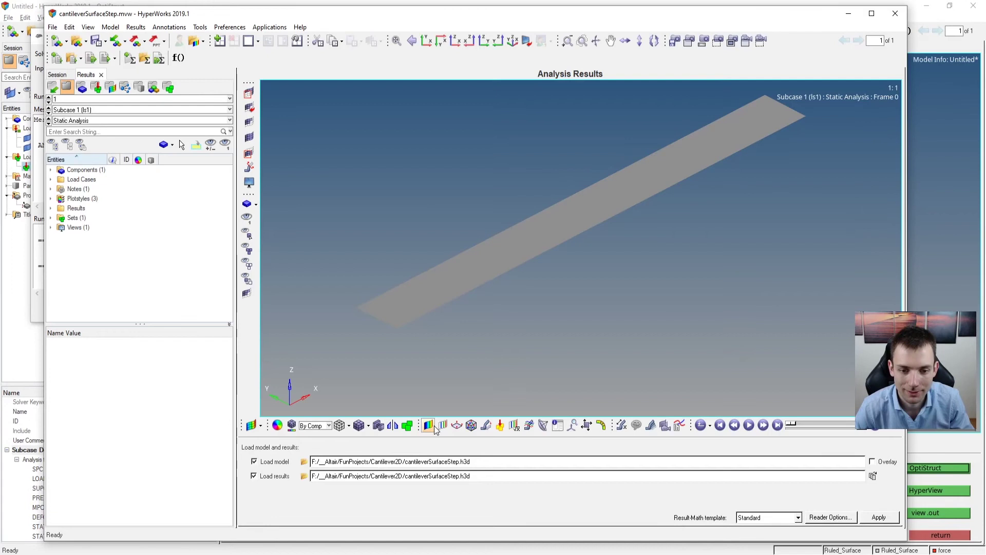
{"action": "left_click", "coordinate": [530, 515]}
{"action": "left_click_drag", "start_coordinate": [594, 210], "coordinate": [489, 270], "text": "ctrl"}
{"action": "left_click", "coordinate": [327, 456]}
{"action": "left_click", "coordinate": [277, 471]}
{"action": "left_click", "coordinate": [531, 515]}
{"action": "left_click_drag", "start_coordinate": [546, 301], "coordinate": [518, 297], "text": "ctrl"}
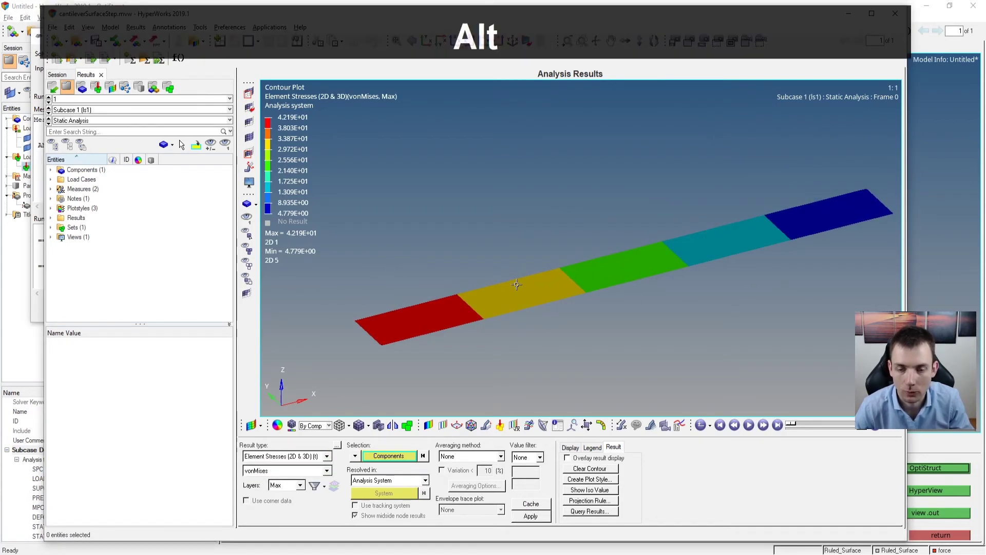
- Compare the von Mises contour with Sigma in the BeamClaculation.xlsx Excel workbook, and switch back to the HyperWorks OptiStruct model
{"action": "key", "text": "alt+Tab"}
{"action": "key", "text": "Tab"}
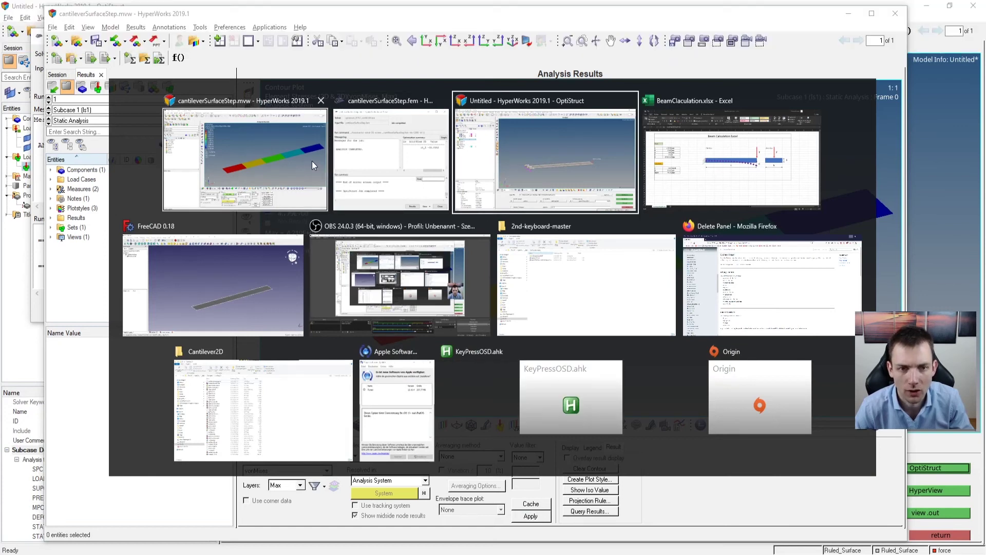
{"action": "left_click", "coordinate": [719, 147]}
{"action": "left_click", "coordinate": [140, 353]}
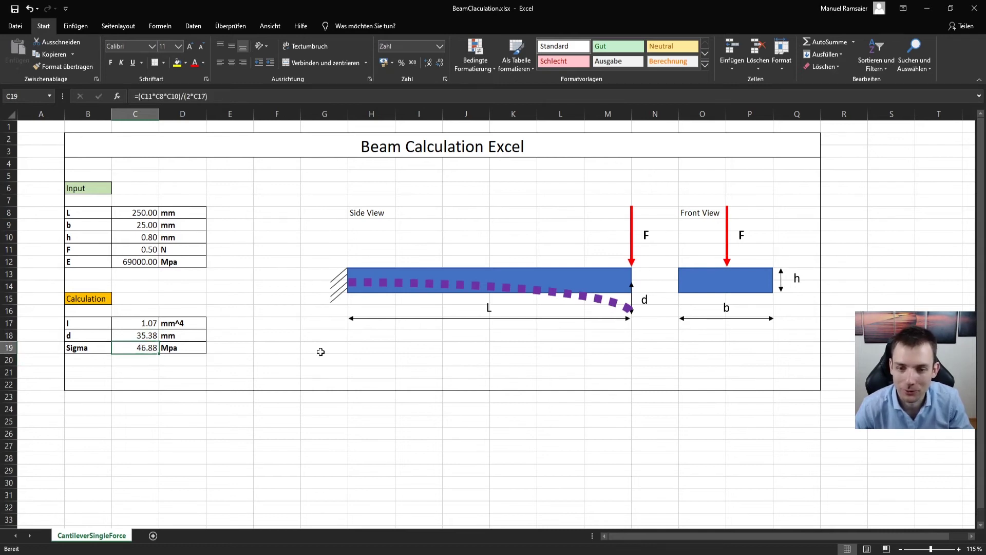
{"action": "key", "text": "alt+Tab"}
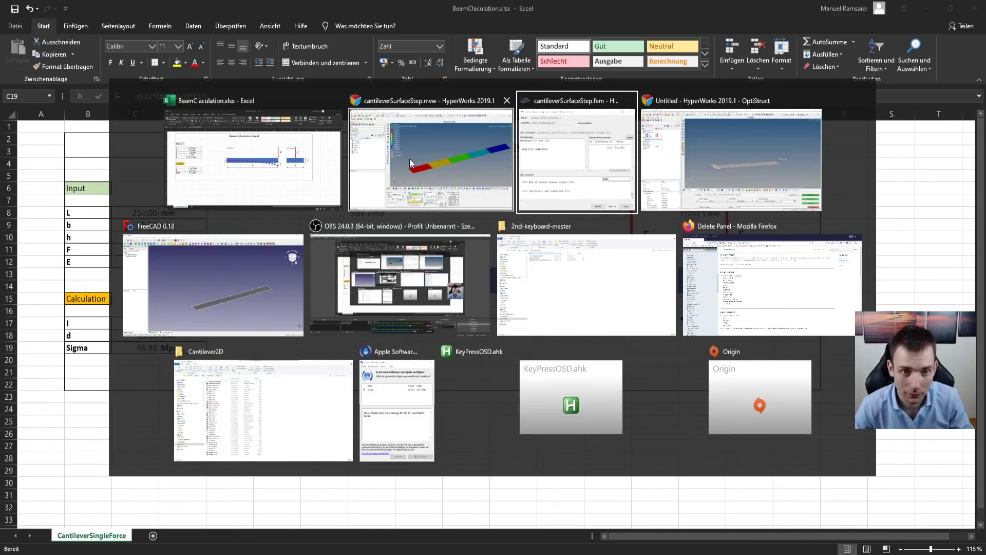
{"action": "left_click", "coordinate": [446, 153]}
{"action": "key", "text": "alt+Tab"}
{"action": "left_click", "coordinate": [653, 172]}
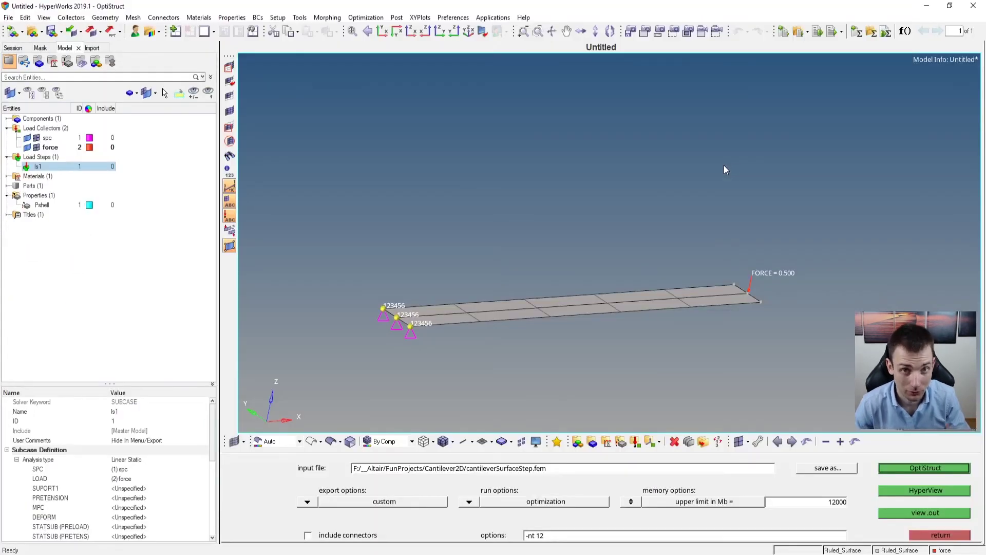
- Delete all shell elements of the beam mesh
{"action": "left_click_drag", "start_coordinate": [548, 317], "coordinate": [608, 330], "text": "ctrl"}
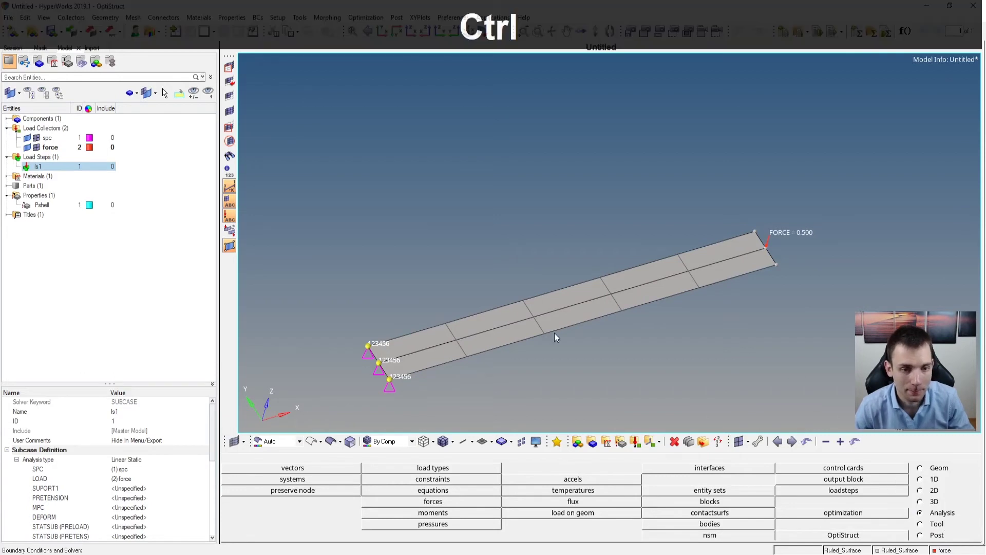
{"action": "right_click_drag", "start_coordinate": [453, 374], "coordinate": [497, 350], "text": "ctrl"}
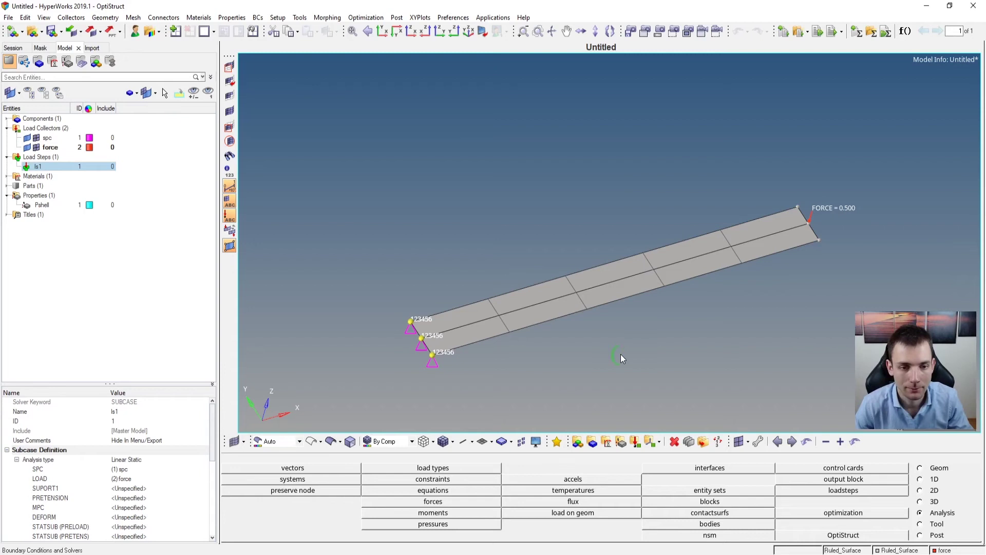
{"action": "key", "text": "F2"}
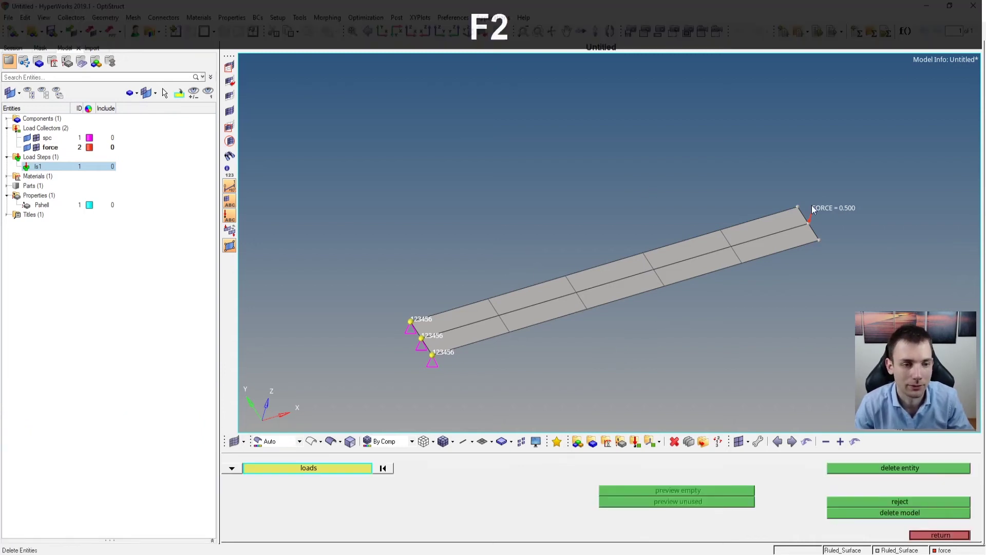
{"action": "key", "text": "F2"}
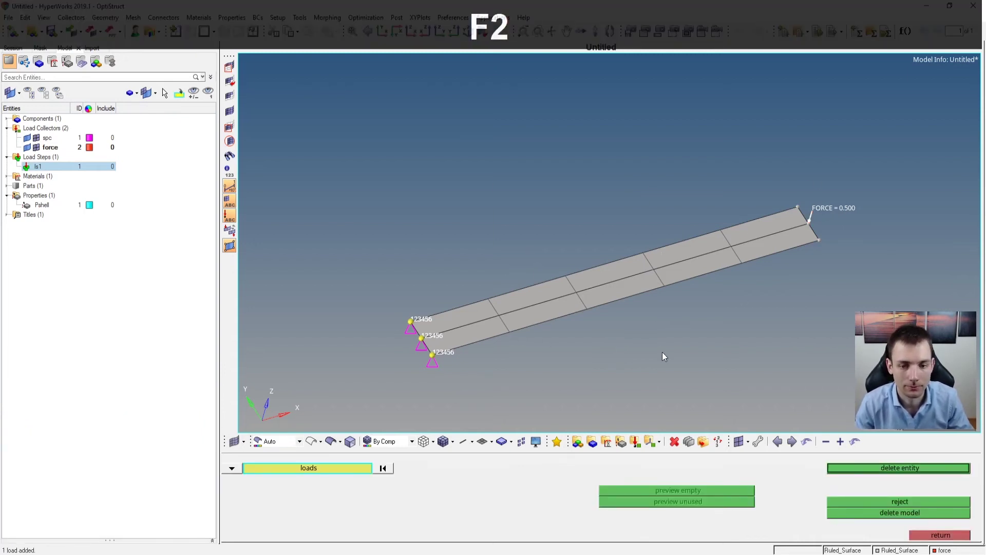
{"action": "left_click", "coordinate": [232, 469]}
{"action": "left_click", "coordinate": [260, 475]}
{"action": "left_click_drag", "start_coordinate": [880, 167], "coordinate": [351, 404], "text": "shift"}
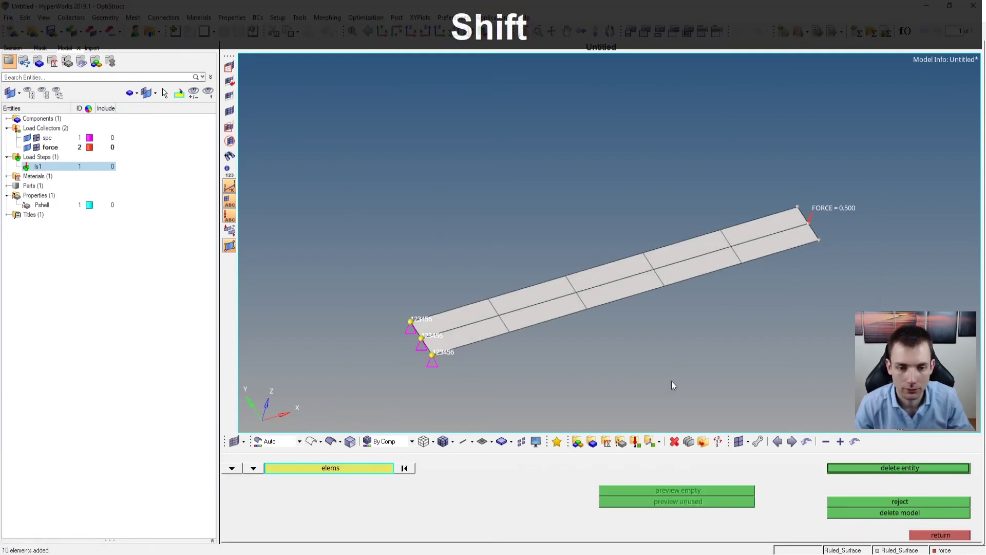
{"action": "left_click", "coordinate": [930, 467]}
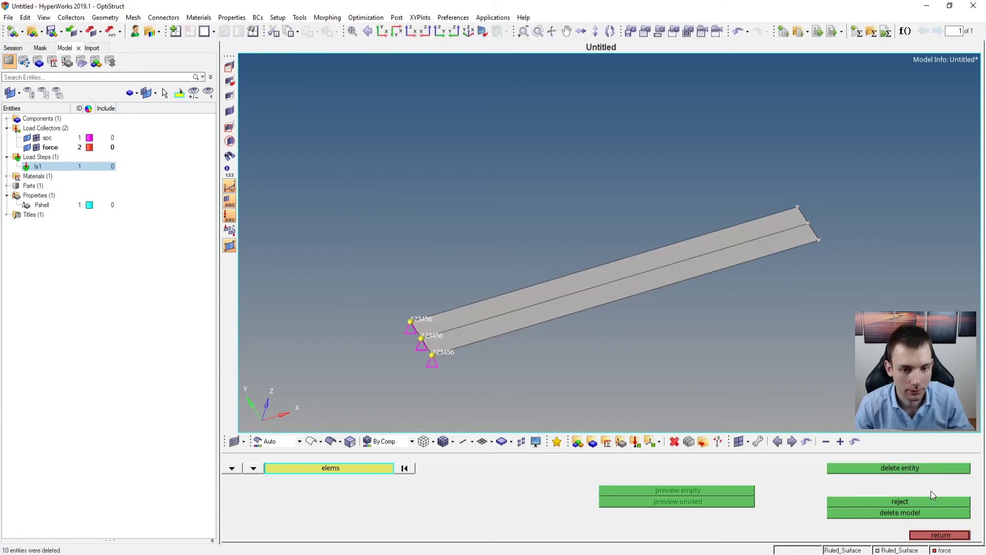
{"action": "left_click", "coordinate": [940, 536]}
- Clear all temporary nodes left at the beam's fixed end
{"action": "scroll", "coordinate": [449, 342], "scroll_direction": "up", "scroll_amount": 2, "text": "ctrl"}
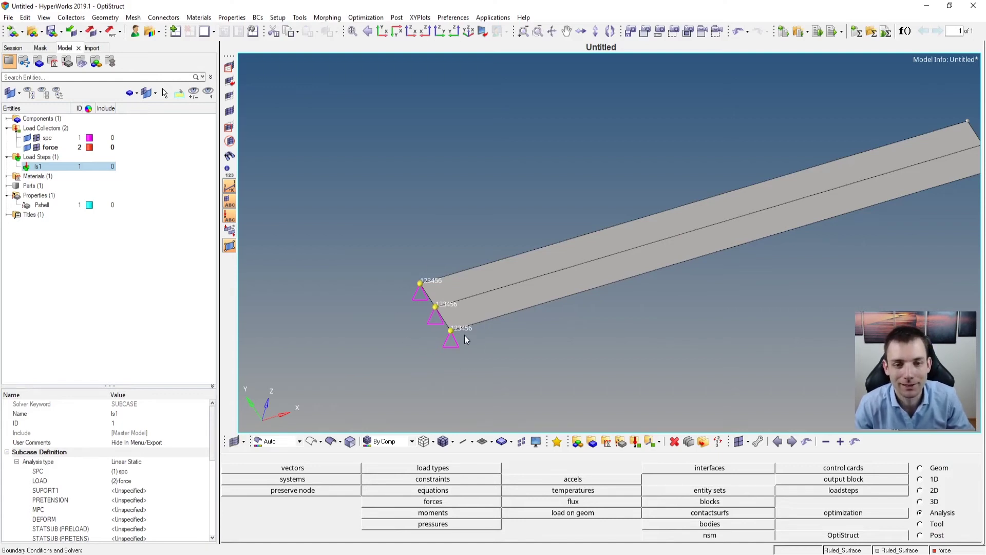
{"action": "left_click", "coordinate": [920, 467]}
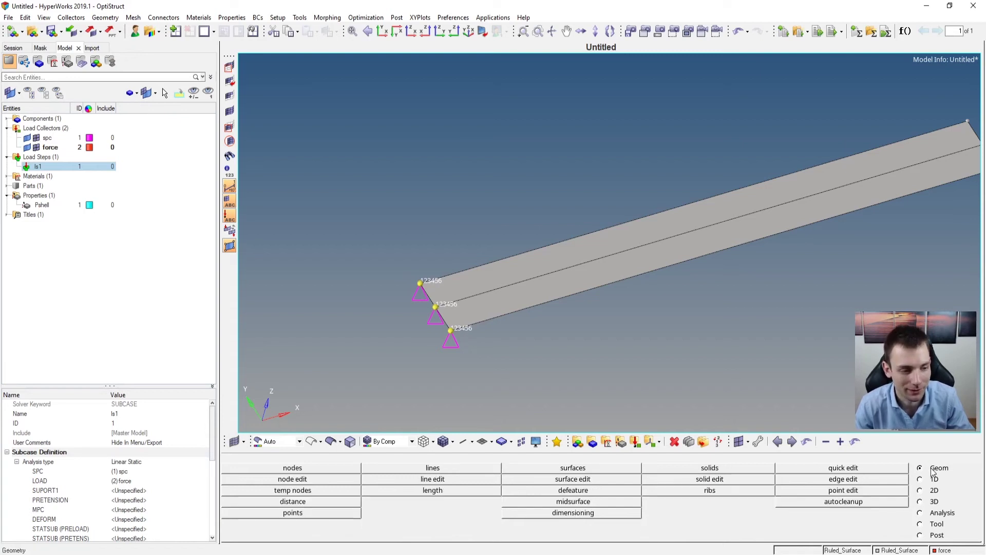
{"action": "left_click", "coordinate": [317, 489]}
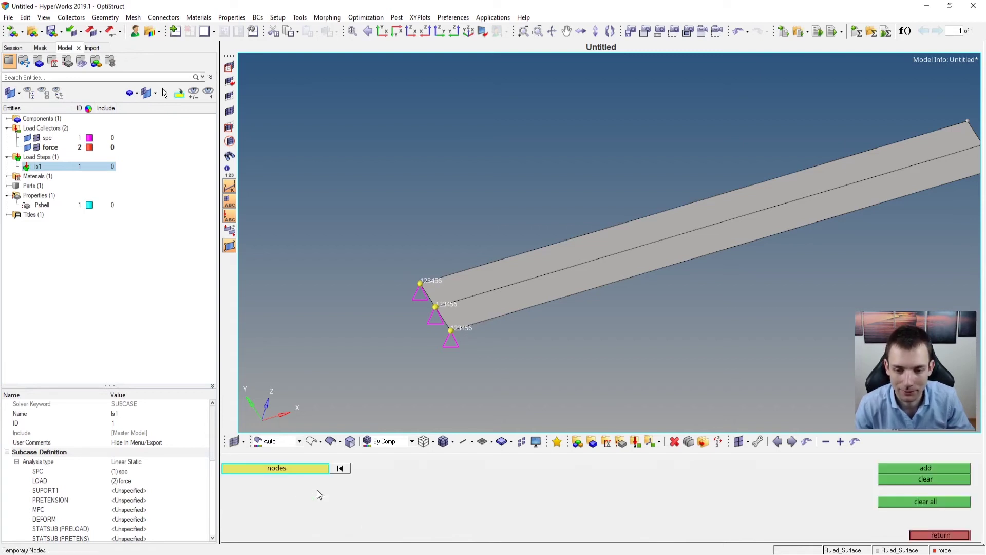
{"action": "left_click", "coordinate": [922, 502]}
{"action": "left_click", "coordinate": [940, 535]}
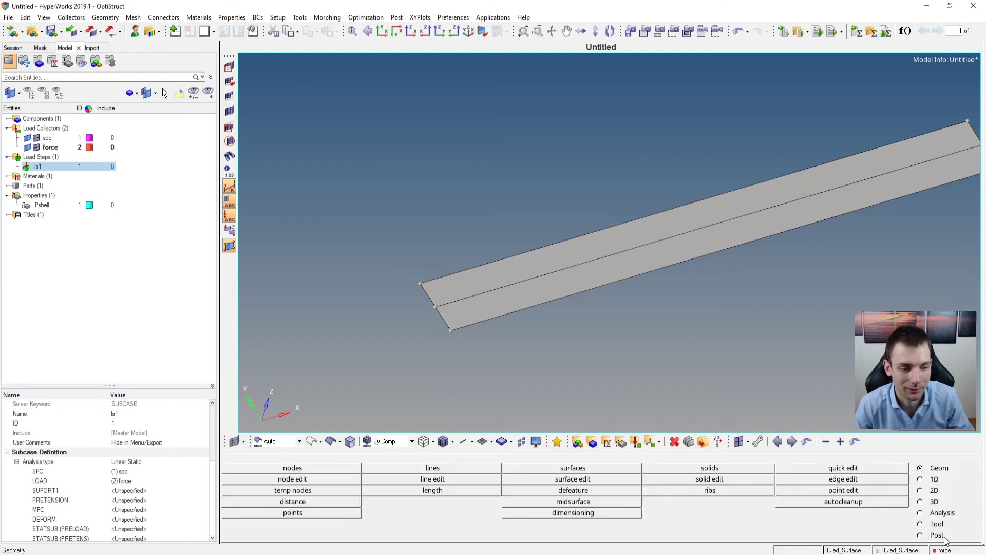
{"action": "scroll", "coordinate": [470, 305], "scroll_direction": "down", "scroll_amount": 3, "text": "ctrl"}
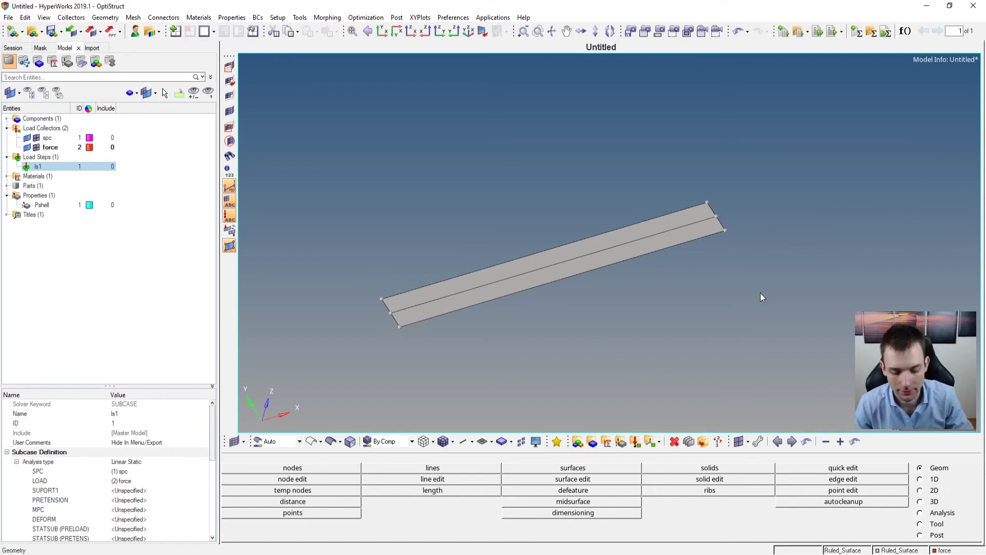
- Remesh both beam surfaces with element size 6 and mixed mesh type
{"action": "key", "text": "F12"}
{"action": "left_click", "coordinate": [600, 468]}
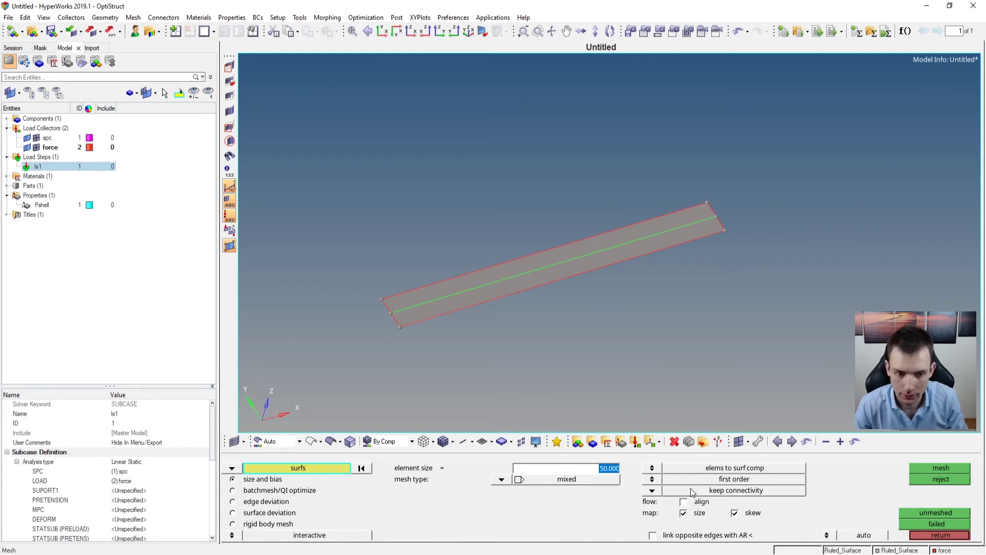
{"action": "type", "text": "6"}
{"action": "key", "text": "KP_Enter"}
{"action": "left_click", "coordinate": [497, 274]}
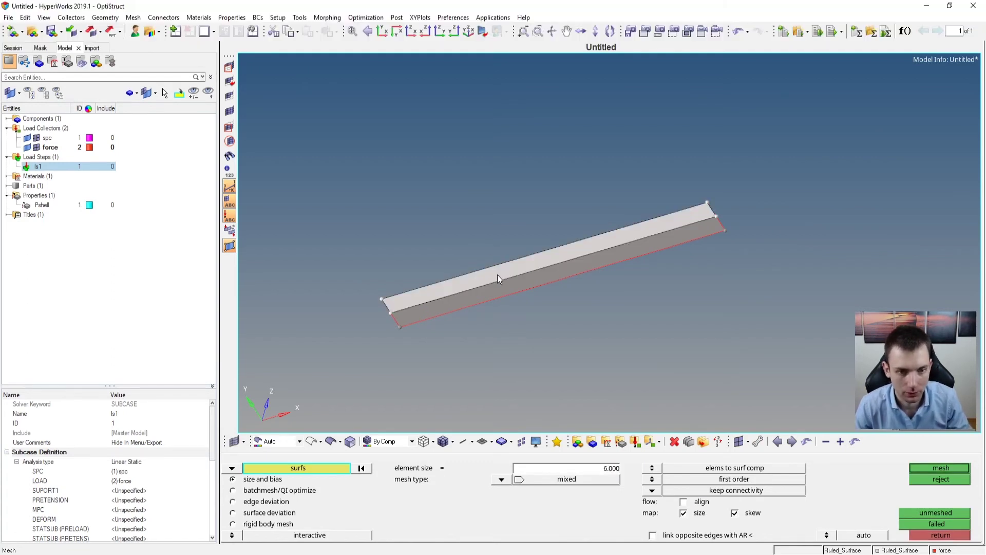
{"action": "left_click", "coordinate": [502, 291]}
{"action": "left_click", "coordinate": [944, 468]}
{"action": "left_click_drag", "start_coordinate": [594, 269], "coordinate": [405, 307], "text": "ctrl"}
{"action": "scroll", "coordinate": [405, 307], "scroll_direction": "up", "scroll_amount": 3}
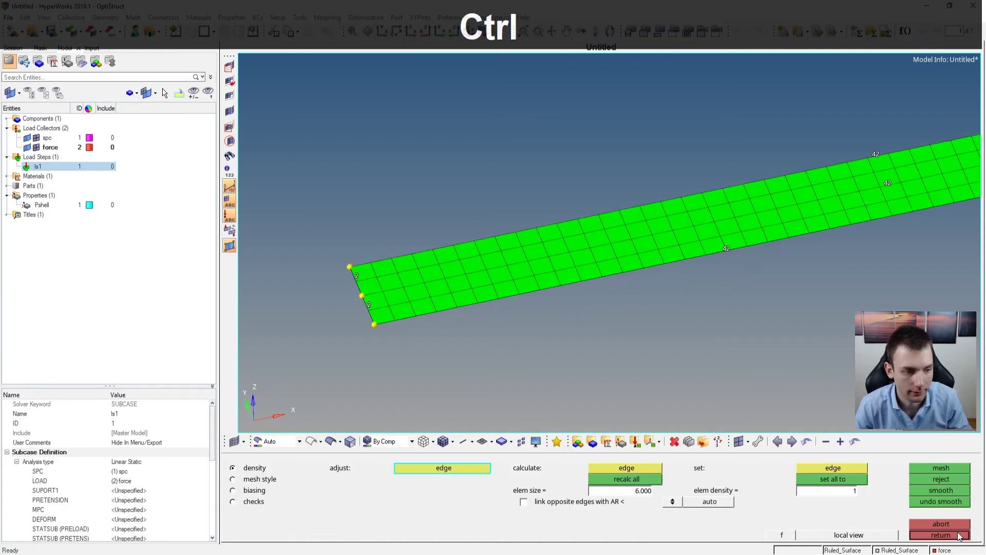
{"action": "left_click", "coordinate": [941, 535]}
{"action": "left_click_drag", "start_coordinate": [756, 286], "coordinate": [675, 285], "text": "ctrl"}
{"action": "scroll", "coordinate": [674, 285], "scroll_direction": "down", "scroll_amount": 3}
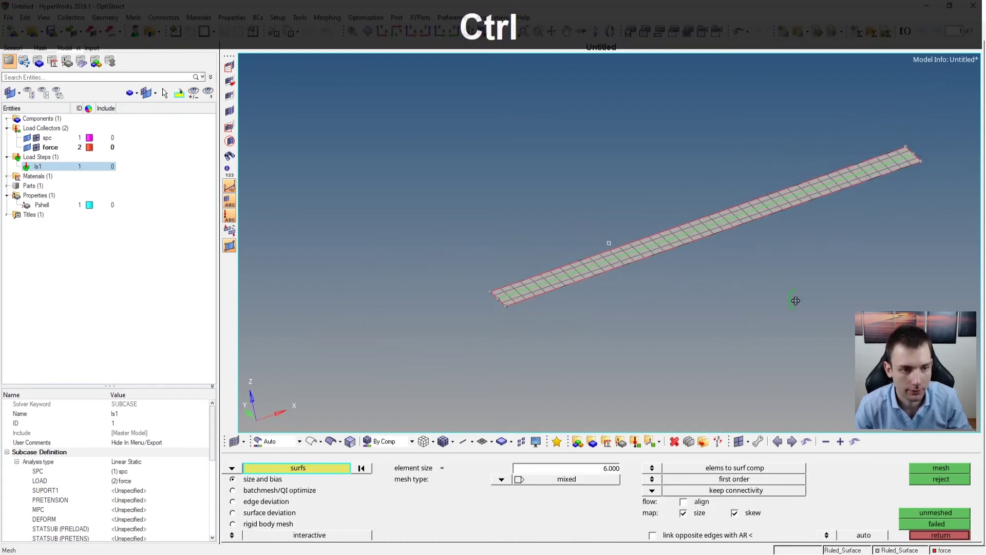
{"action": "left_click", "coordinate": [941, 535]}
- Make spc the current load collector and go to the Analysis tools
{"action": "left_click", "coordinate": [932, 502]}
{"action": "left_click", "coordinate": [933, 512]}
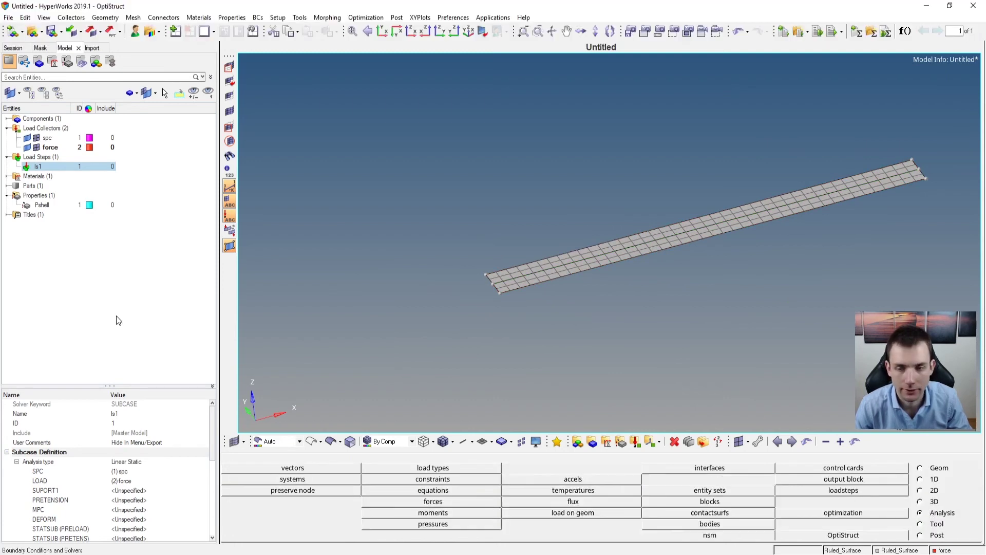
{"action": "right_click", "coordinate": [58, 141]}
{"action": "left_click", "coordinate": [104, 160]}
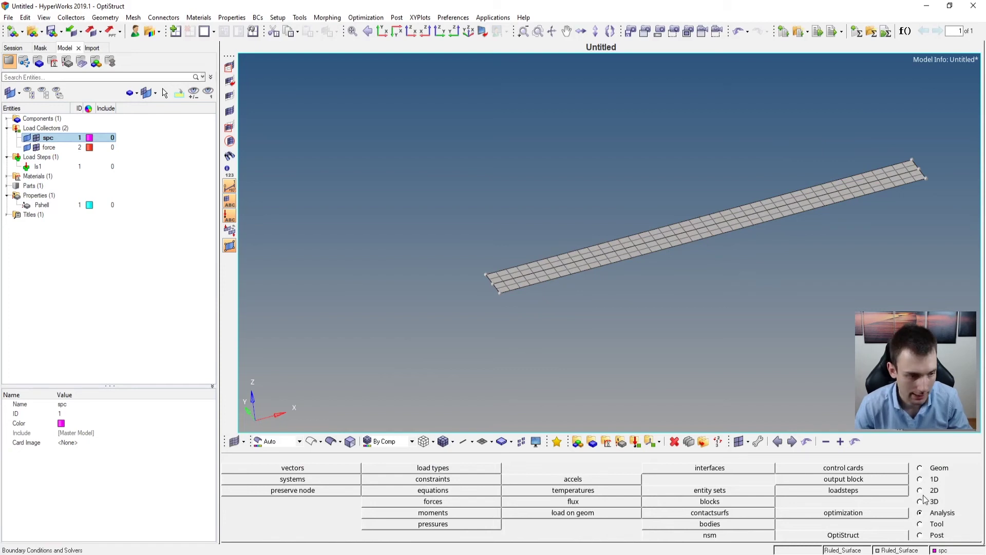
- Constrain all six degrees of freedom on the five nodes along the beam's fixed edge
{"action": "left_click", "coordinate": [470, 482]}
{"action": "left_click_drag", "start_coordinate": [465, 279], "coordinate": [503, 298], "text": "shift"}
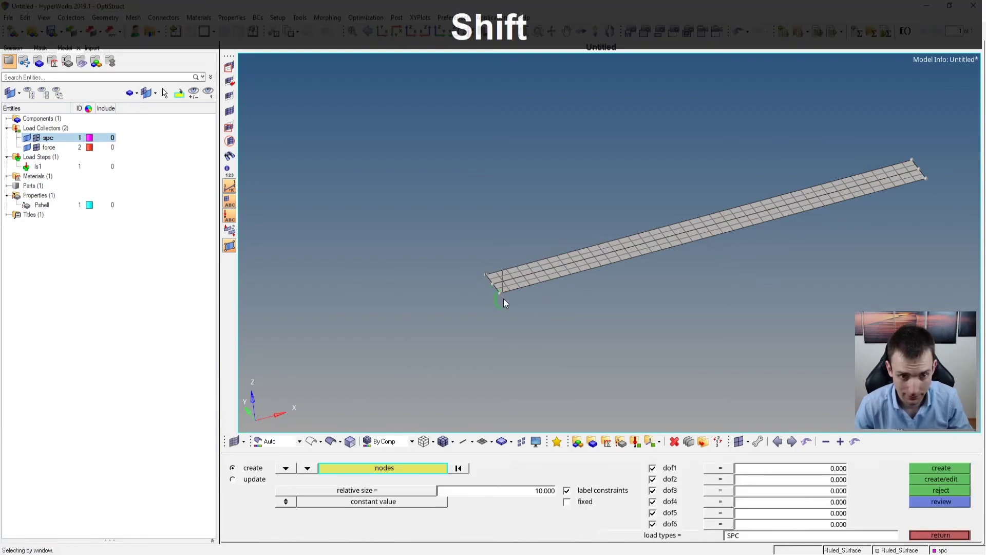
{"action": "right_click_drag", "start_coordinate": [505, 280], "coordinate": [503, 277], "text": "shift"}
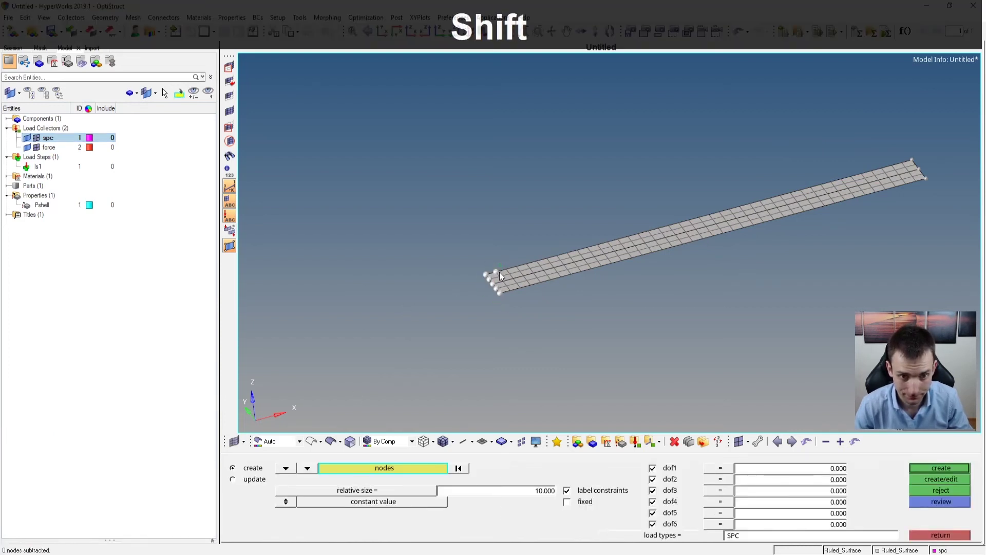
{"action": "left_click", "coordinate": [941, 468]}
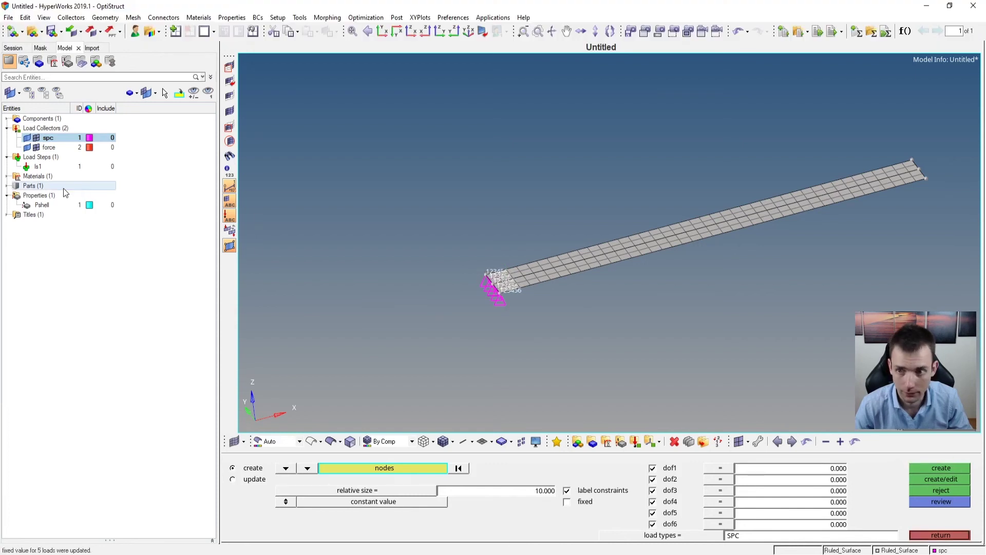
- Make force the current load collector and create a -0.5 z-axis force on the middle node of the beam's free end
{"action": "left_click", "coordinate": [49, 148]}
{"action": "right_click", "coordinate": [48, 149]}
{"action": "left_click", "coordinate": [72, 176]}
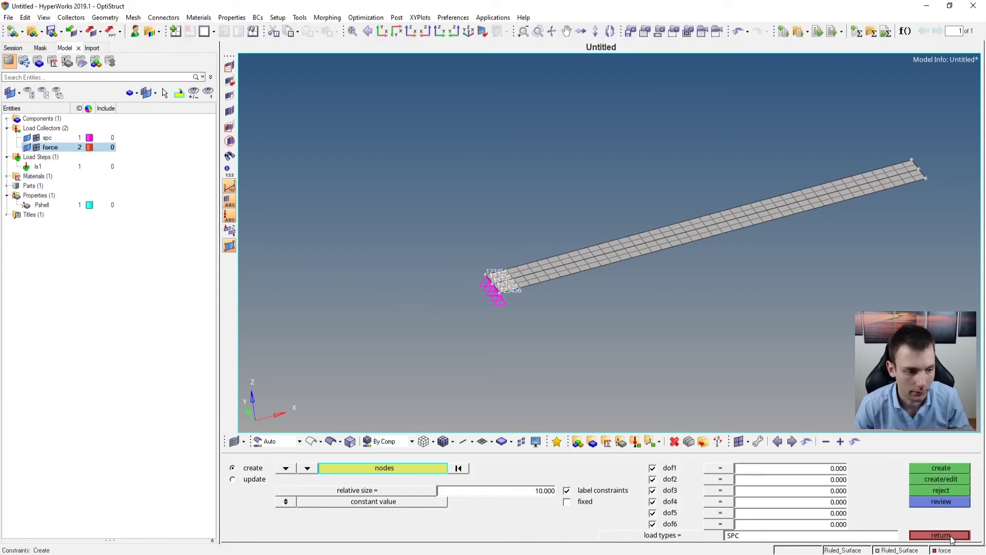
{"action": "left_click", "coordinate": [927, 534]}
{"action": "left_click", "coordinate": [933, 515]}
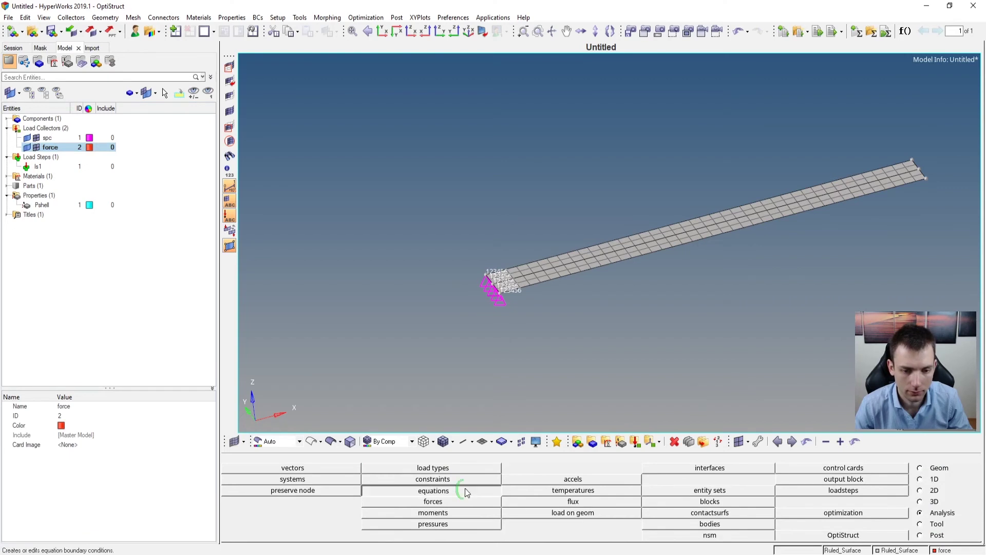
{"action": "left_click", "coordinate": [433, 501]}
{"action": "scroll", "coordinate": [910, 175], "scroll_direction": "up", "scroll_amount": 3}
{"action": "left_click", "coordinate": [931, 170]}
{"action": "scroll", "coordinate": [931, 170], "scroll_direction": "down", "scroll_amount": 3}
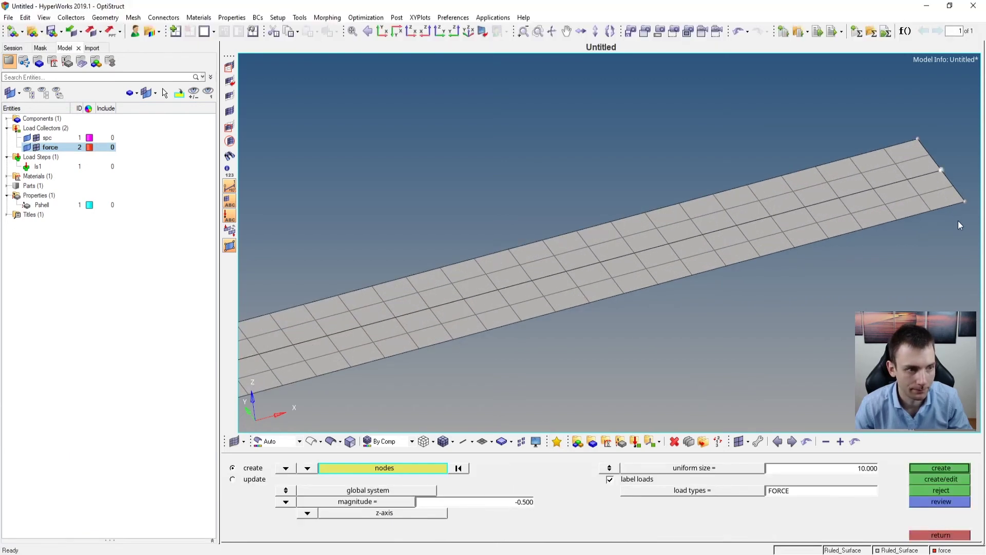
{"action": "middle_click", "coordinate": [825, 301]}
{"action": "left_click", "coordinate": [919, 535]}
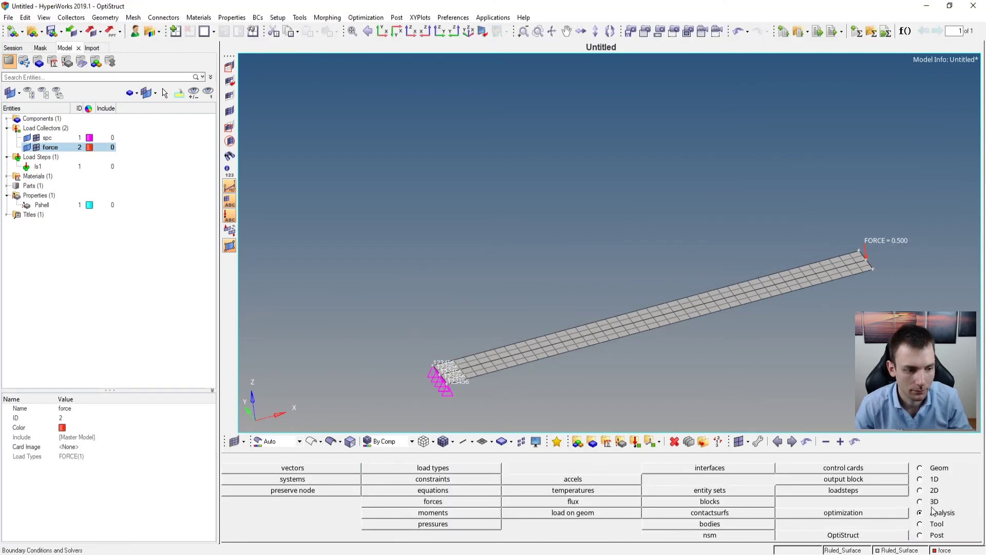
- Set the solver input file name to cantileverSurfaceStepFiner6.fem and run the OptiStruct analysis
{"action": "left_click", "coordinate": [863, 535]}
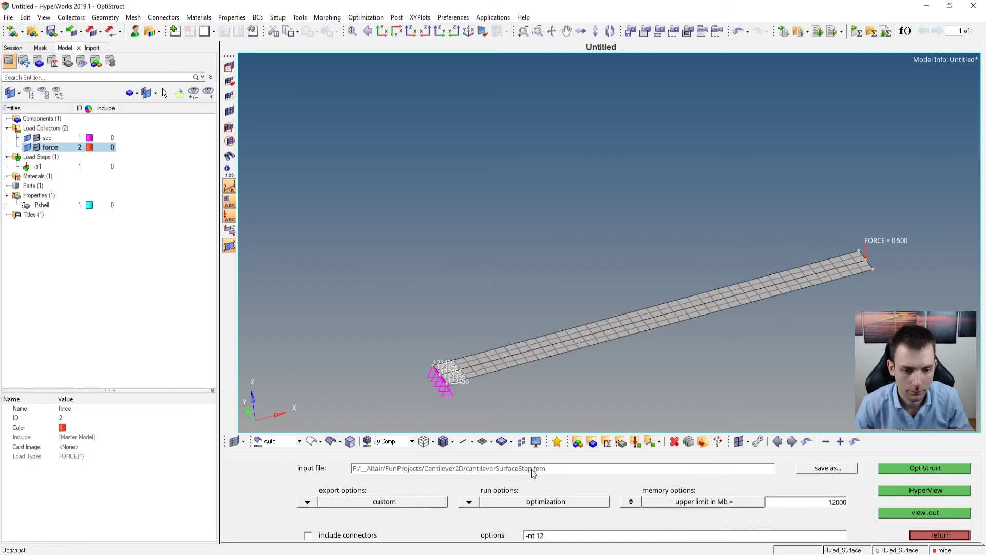
{"action": "type", "text": "F"}
{"action": "key", "text": "BackSpace"}
{"action": "type", "text": "F"}
{"action": "key", "text": "BackSpace"}
{"action": "type", "text": "r"}
{"action": "key", "text": "BackSpace"}
{"action": "type", "text": "ner6"}
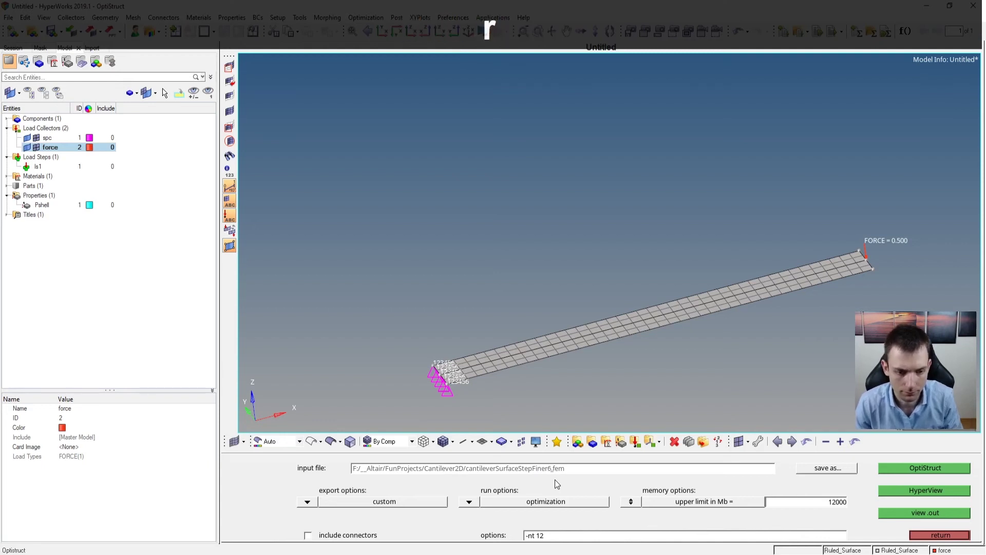
{"action": "left_click", "coordinate": [888, 469]}
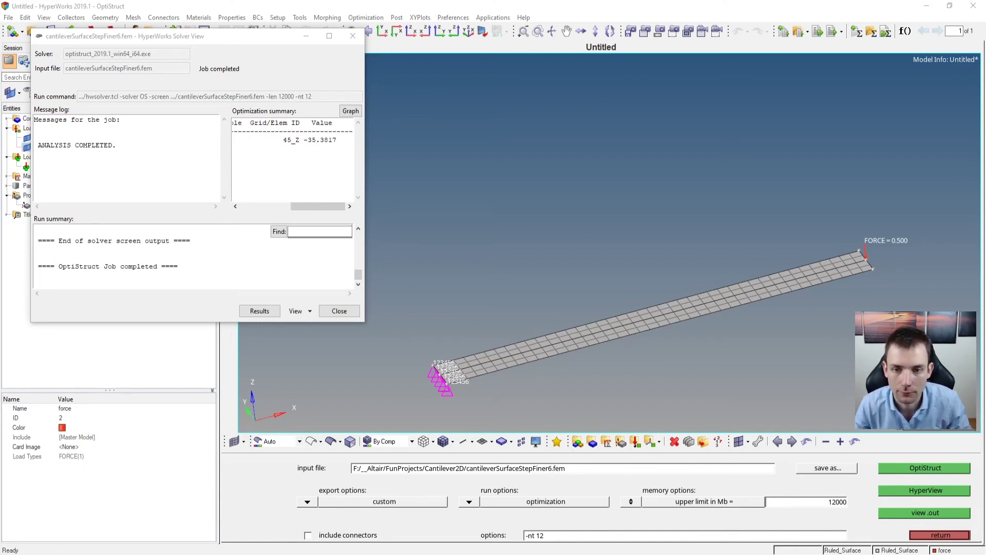
- Compare the solver's tip displacement with the hand calculation in Excel, and switch to the cantileverSurfaceStep.mvw results window
{"action": "left_click", "coordinate": [532, 496]}
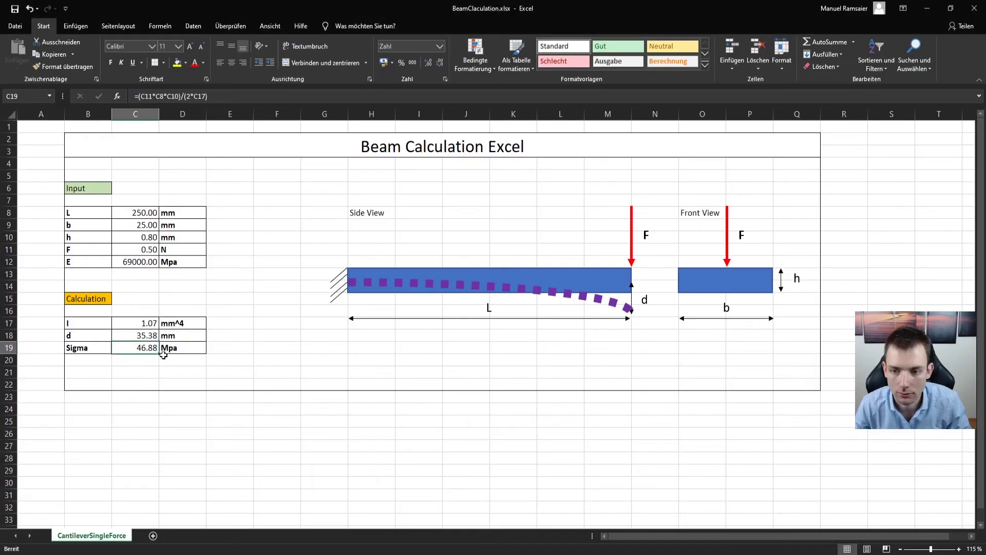
{"action": "key", "text": "alt+Tab"}
{"action": "key", "text": "alt+Tab"}
{"action": "key", "text": "alt+Tab"}
{"action": "key", "text": "alt+Tab"}
{"action": "key", "text": "Tab"}
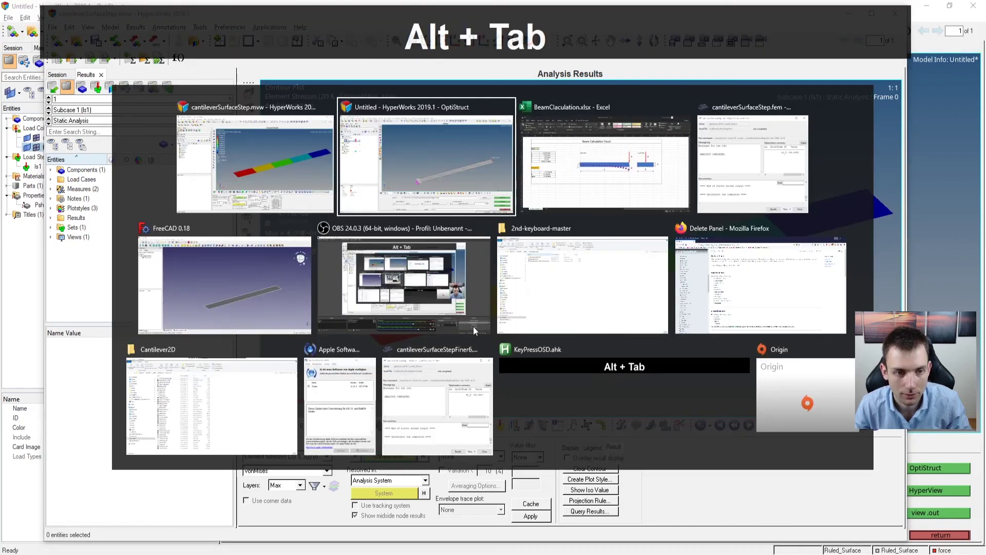
{"action": "left_click", "coordinate": [426, 177]}
{"action": "key", "text": "alt+Tab"}
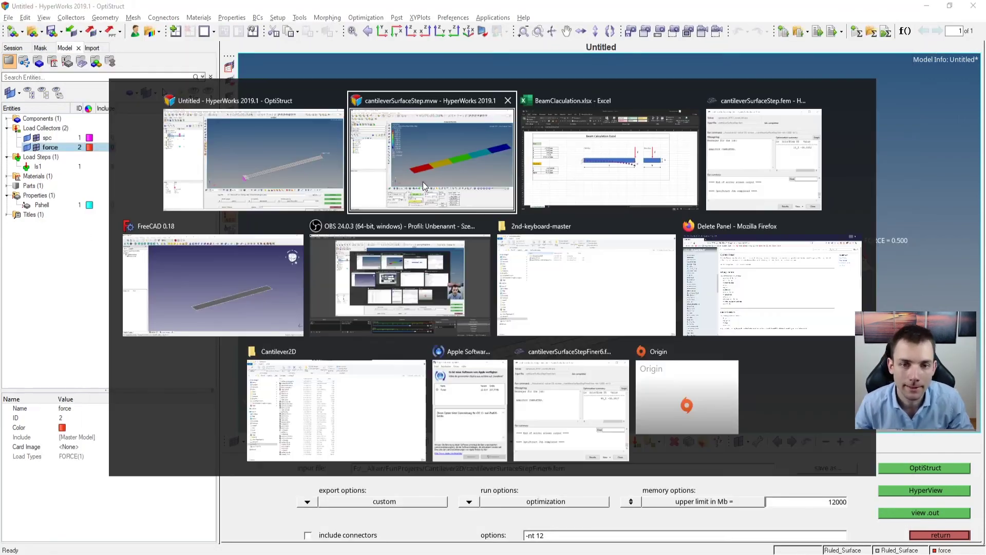
{"action": "left_click", "coordinate": [289, 169]}
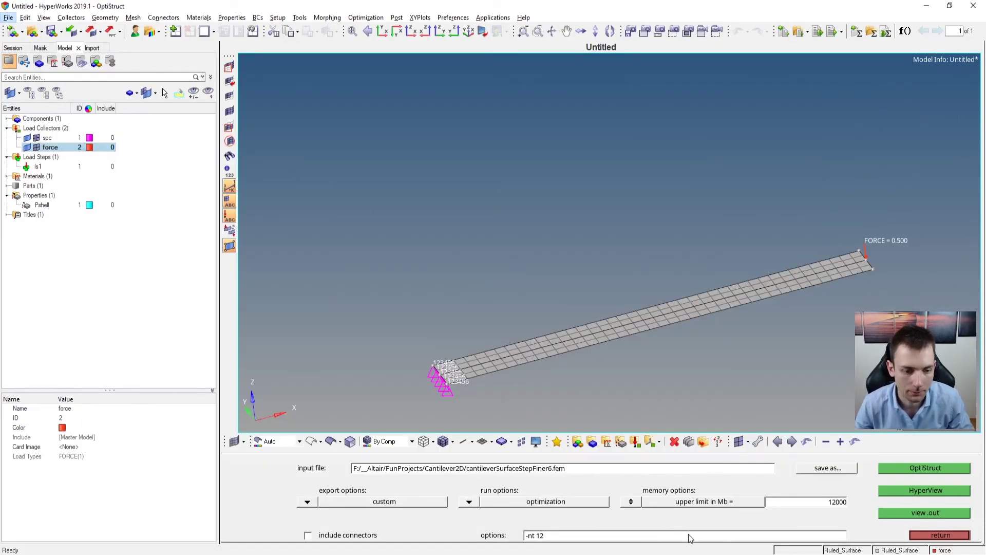
{"action": "mouse_move", "coordinate": [614, 518]}
{"action": "mouse_move", "coordinate": [665, 528]}
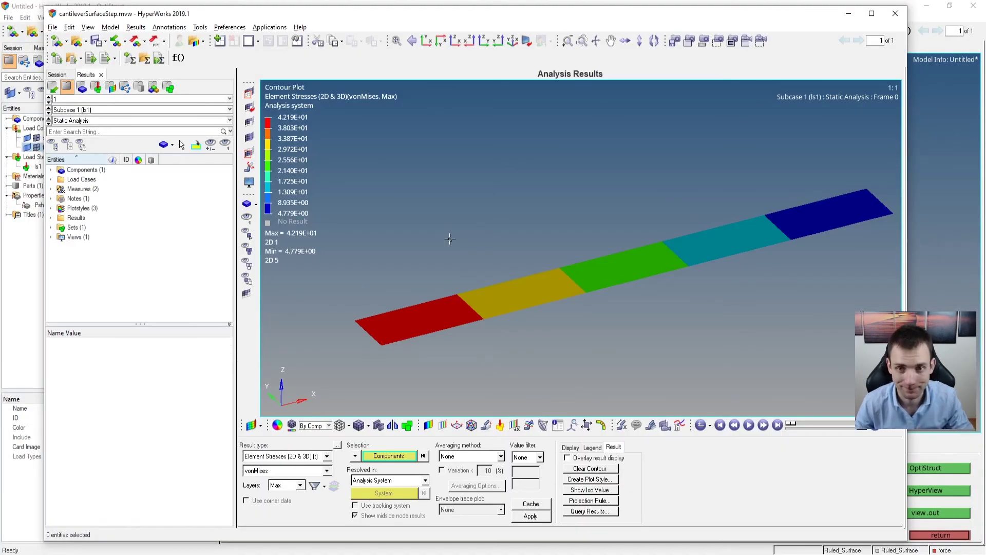
- Split the results page into two side-by-side windows
{"action": "left_click_drag", "start_coordinate": [541, 152], "coordinate": [593, 234], "text": "ctrl"}
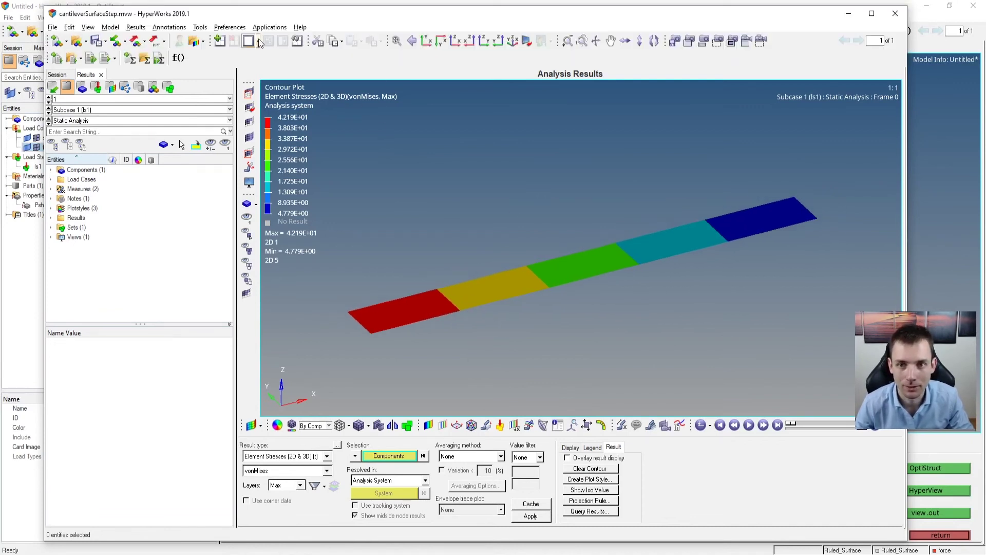
{"action": "left_click", "coordinate": [258, 41]}
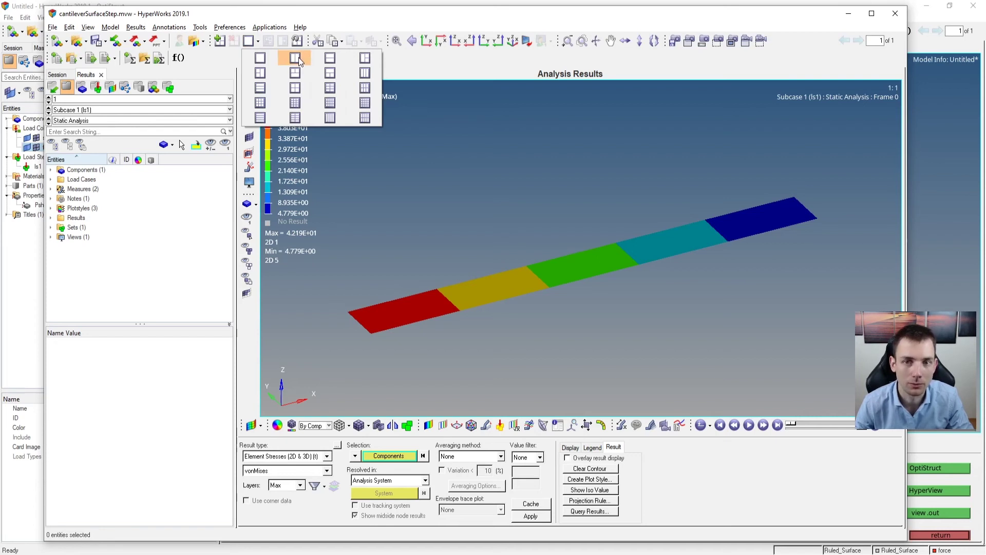
{"action": "left_click", "coordinate": [295, 59]}
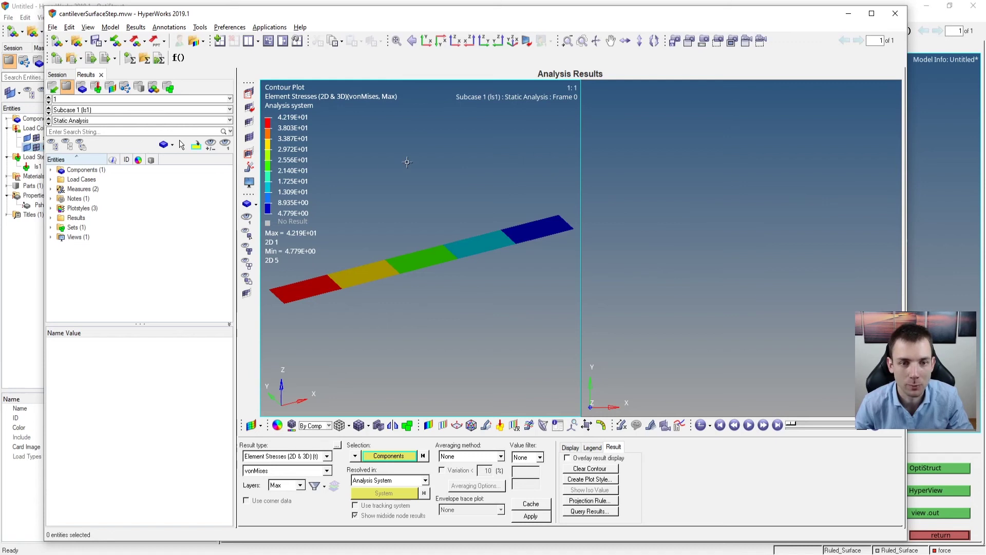
- Load the model and results from cantileverSurfaceStepFiner6.h3d into the empty results window
{"action": "left_click", "coordinate": [732, 166]}
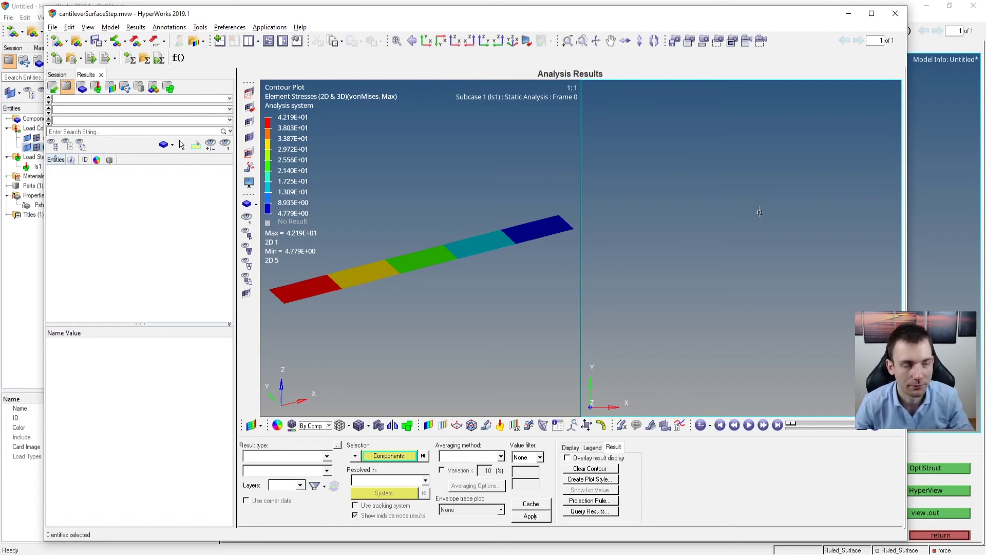
{"action": "left_click", "coordinate": [76, 41]}
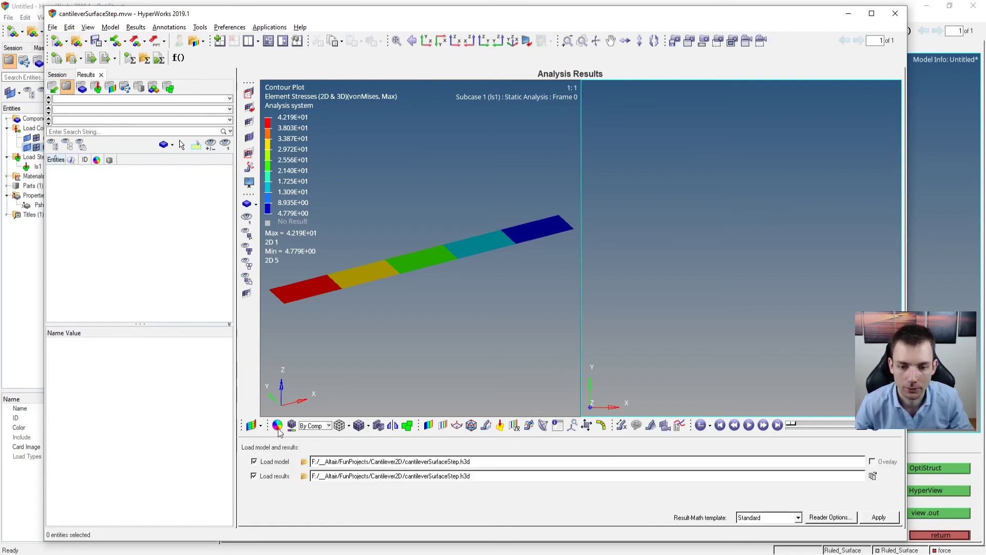
{"action": "left_click", "coordinate": [304, 462]}
{"action": "double_click", "coordinate": [452, 263]}
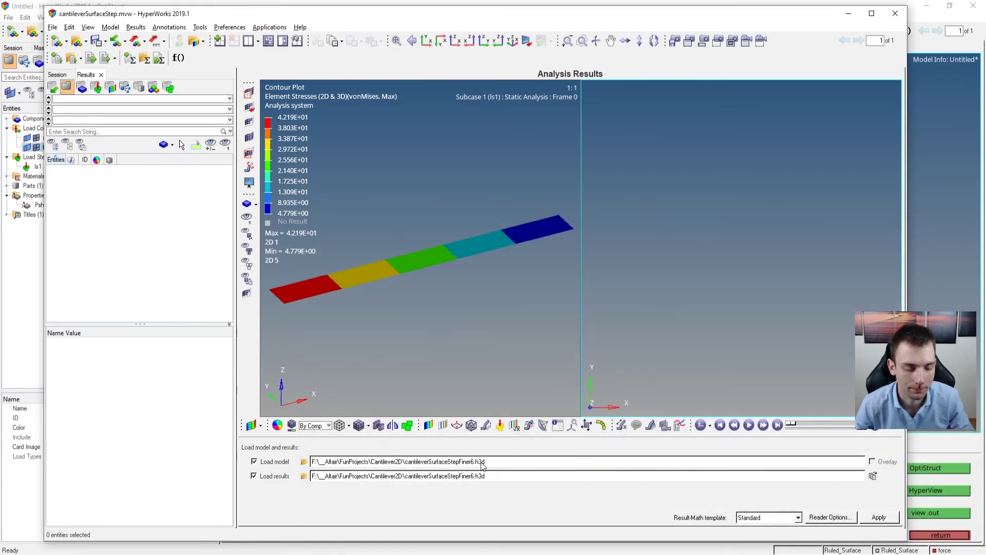
{"action": "left_click", "coordinate": [879, 517]}
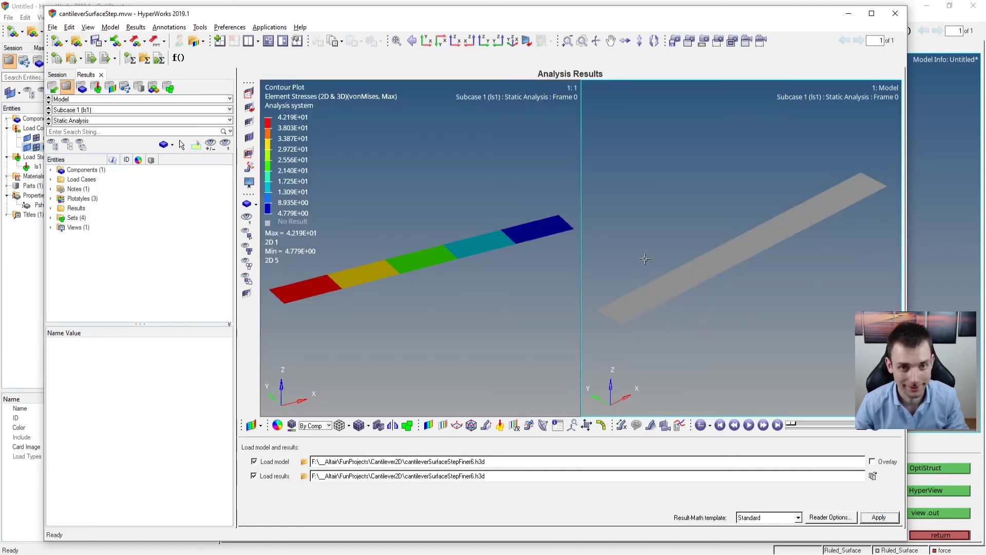
- Apply all selected style settings of the coarse-mesh von Mises plot to the other window on the current page
{"action": "left_click", "coordinate": [382, 177]}
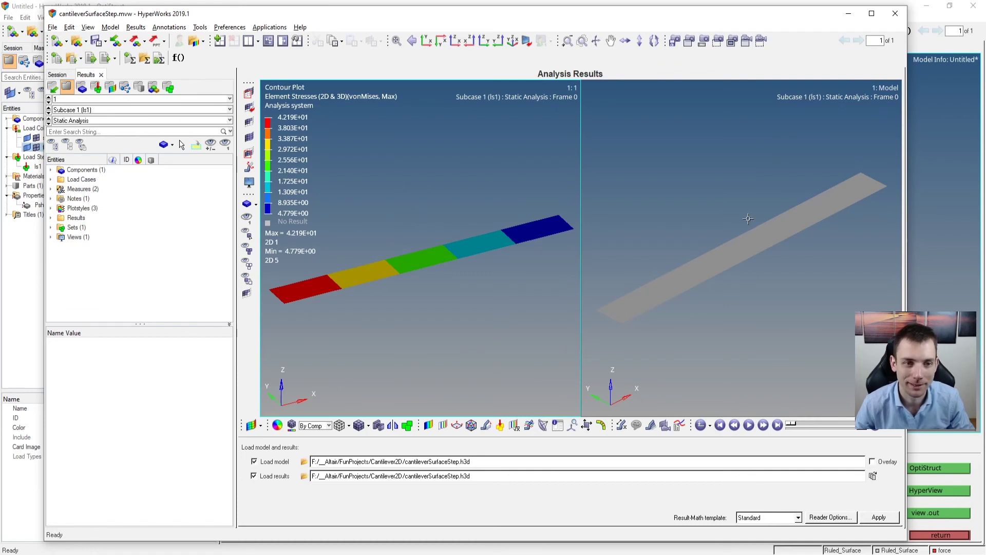
{"action": "left_click", "coordinate": [721, 214]}
{"action": "left_click", "coordinate": [428, 424]}
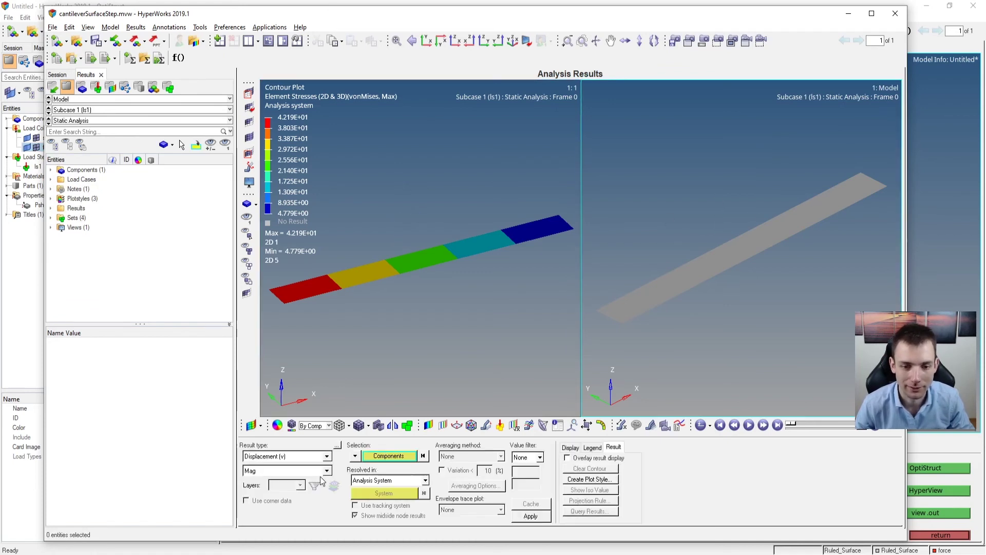
{"action": "left_click", "coordinate": [431, 174]}
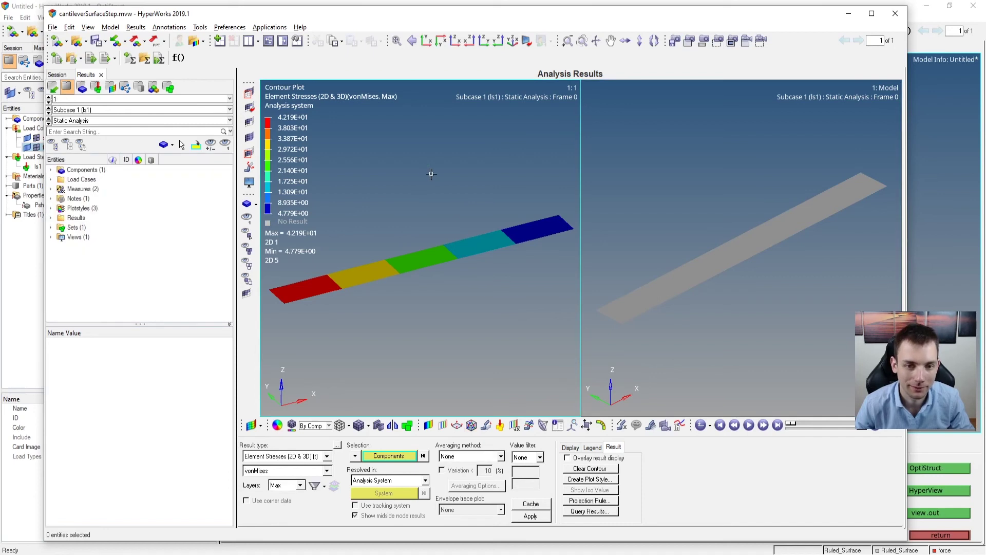
{"action": "right_click", "coordinate": [390, 155]}
{"action": "mouse_move", "coordinate": [396, 178]}
{"action": "mouse_move", "coordinate": [446, 188]}
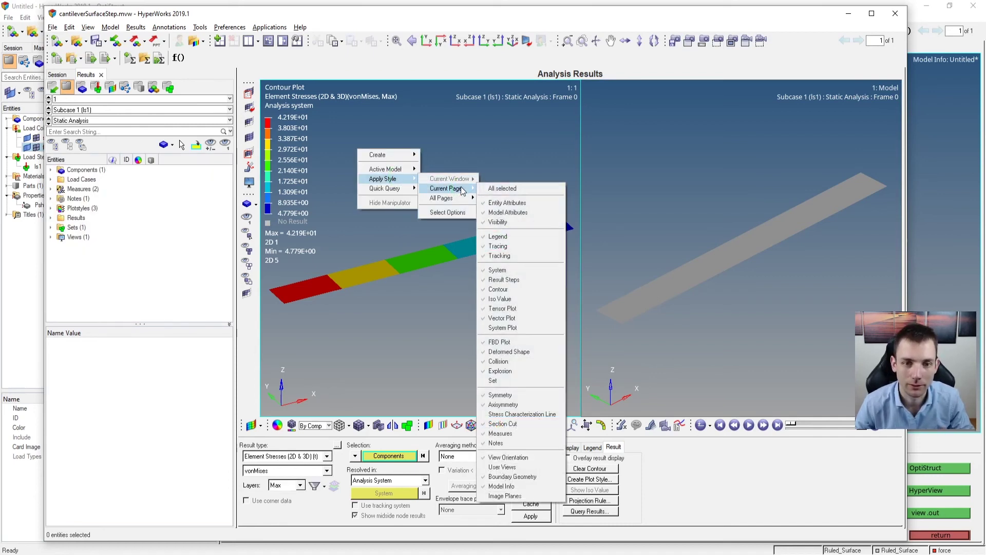
{"action": "left_click", "coordinate": [512, 190]}
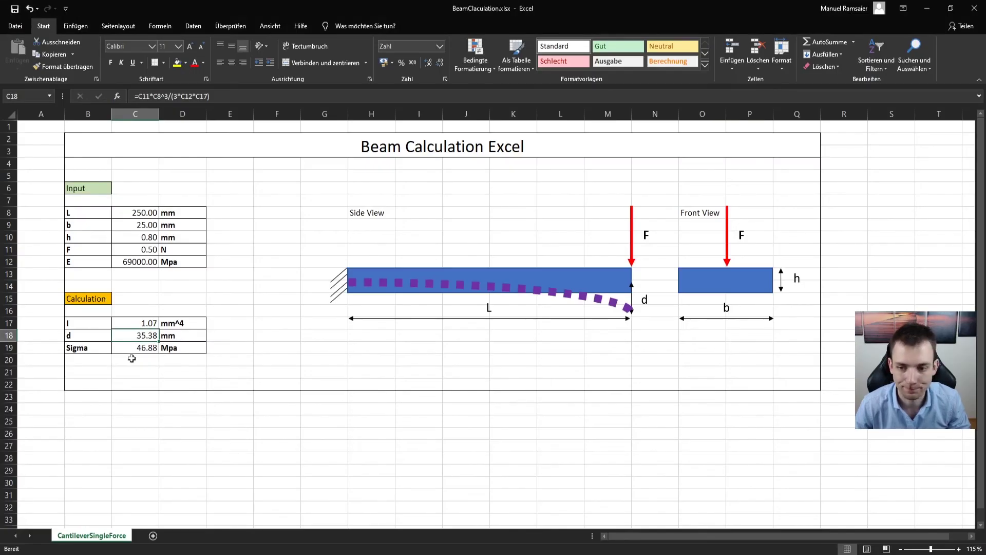
- Compare the hand-calculated Sigma in the Excel sheet with both stress plots, and switch back to the OptiStruct model window
{"action": "left_click", "coordinate": [143, 349]}
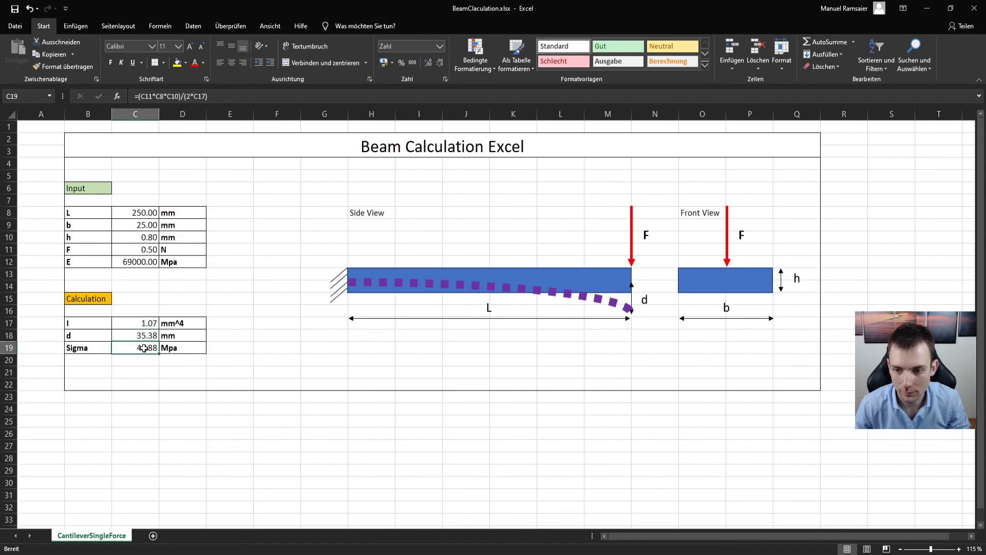
{"action": "left_click", "coordinate": [928, 11]}
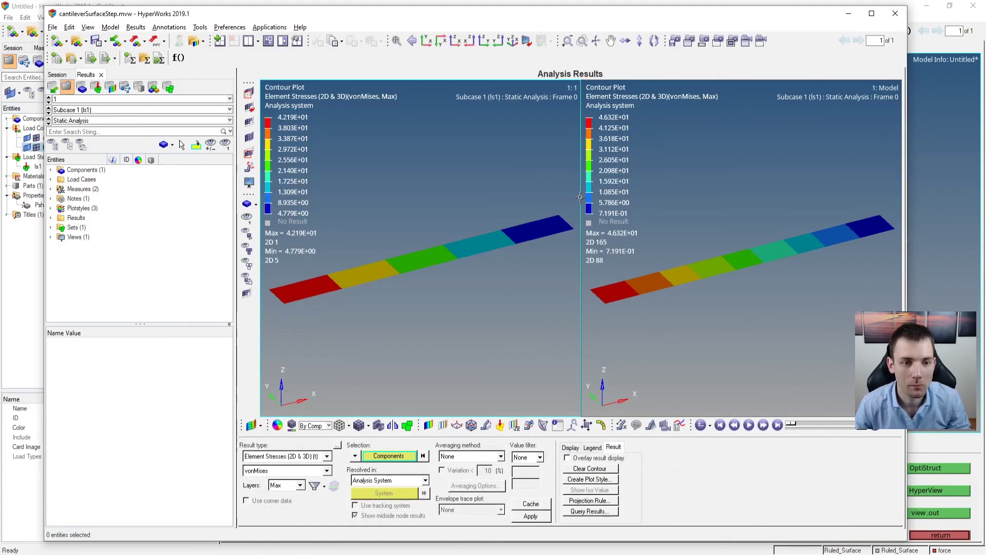
{"action": "left_click", "coordinate": [964, 207]}
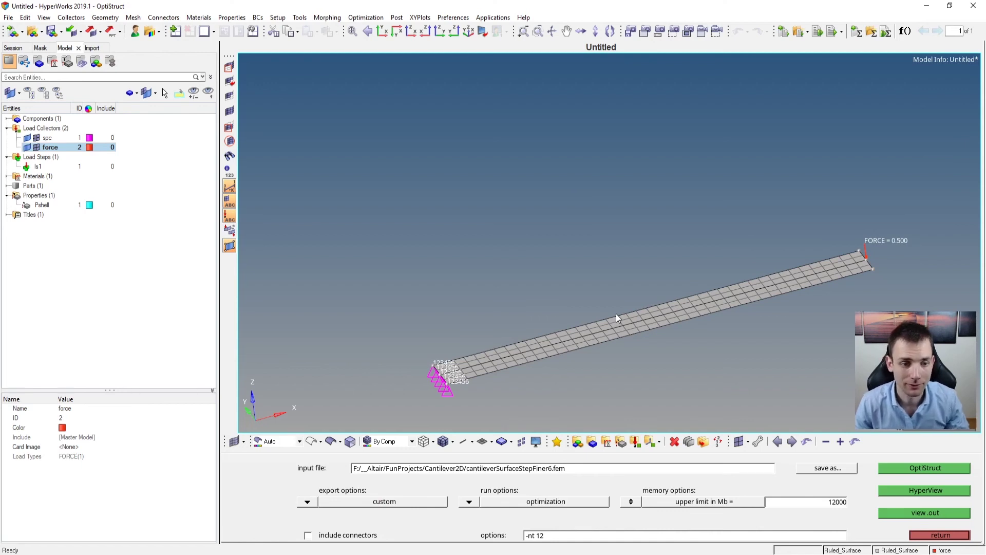
- Change all shell elements of the beam to second order with midside nodes at the exact midpoint
{"action": "left_click", "coordinate": [940, 535], "text": "ctrl"}
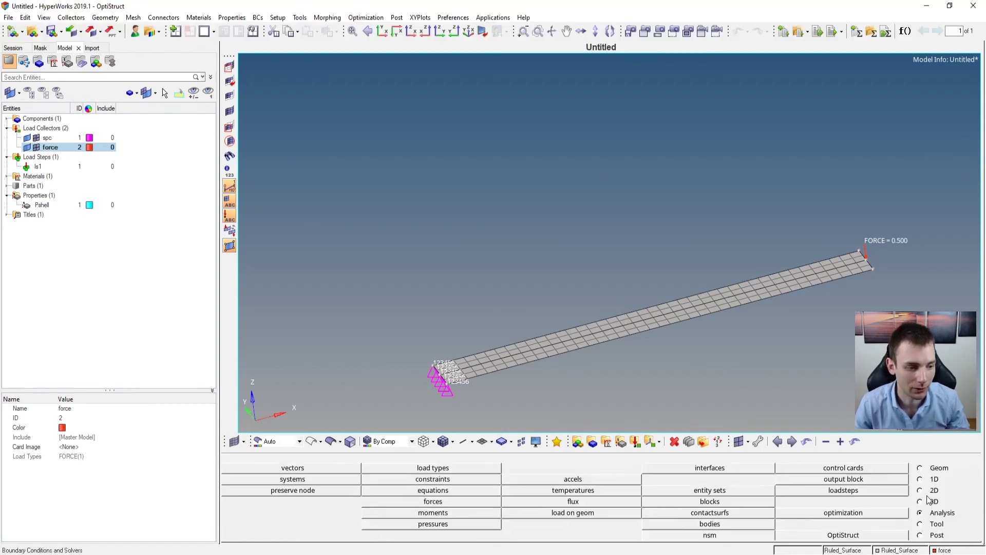
{"action": "left_click", "coordinate": [931, 490]}
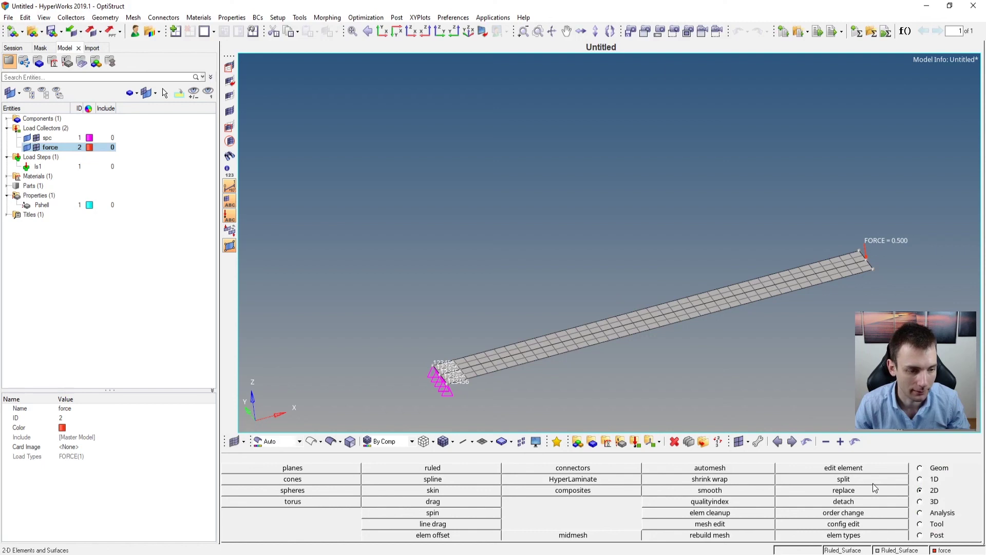
{"action": "left_click", "coordinate": [864, 514]}
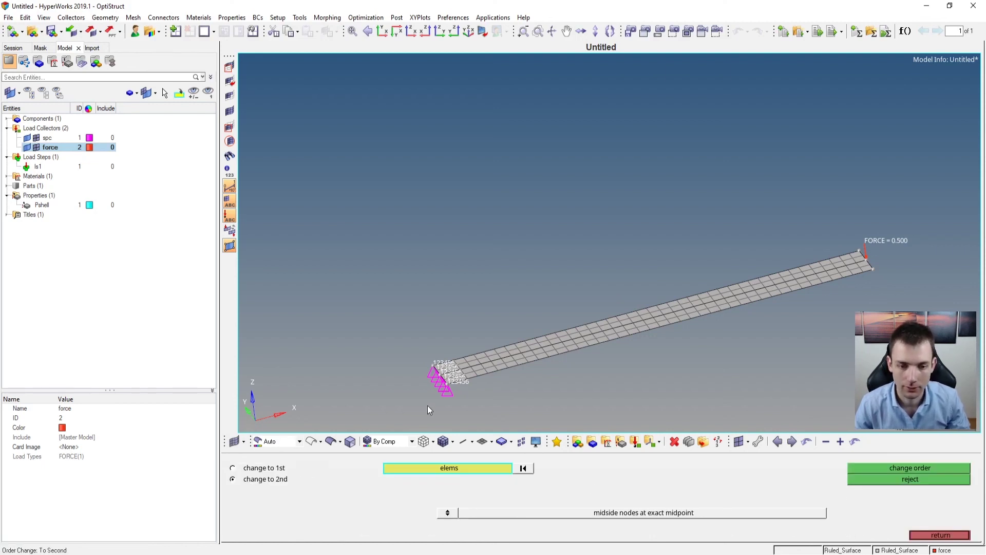
{"action": "left_click", "coordinate": [449, 467]}
{"action": "left_click", "coordinate": [328, 492]}
{"action": "left_click", "coordinate": [901, 467]}
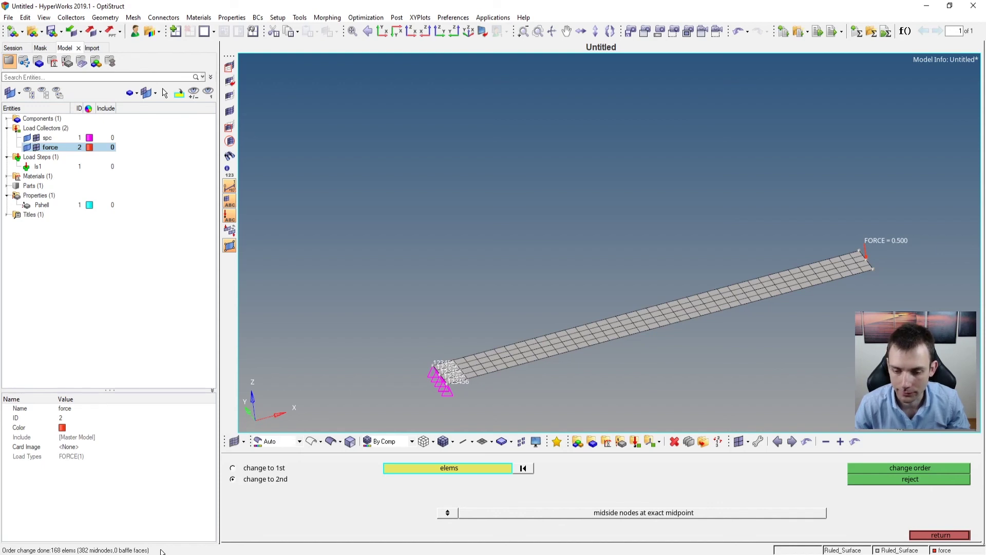
{"action": "right_click_drag", "start_coordinate": [719, 273], "coordinate": [603, 239], "text": "ctrl"}
{"action": "mouse_move", "coordinate": [482, 314]}
{"action": "left_mouse_down", "text": "ctrl"}
{"action": "mouse_move", "coordinate": [573, 279]}
{"action": "mouse_move", "coordinate": [606, 298]}
{"action": "left_mouse_up", "text": "ctrl"}
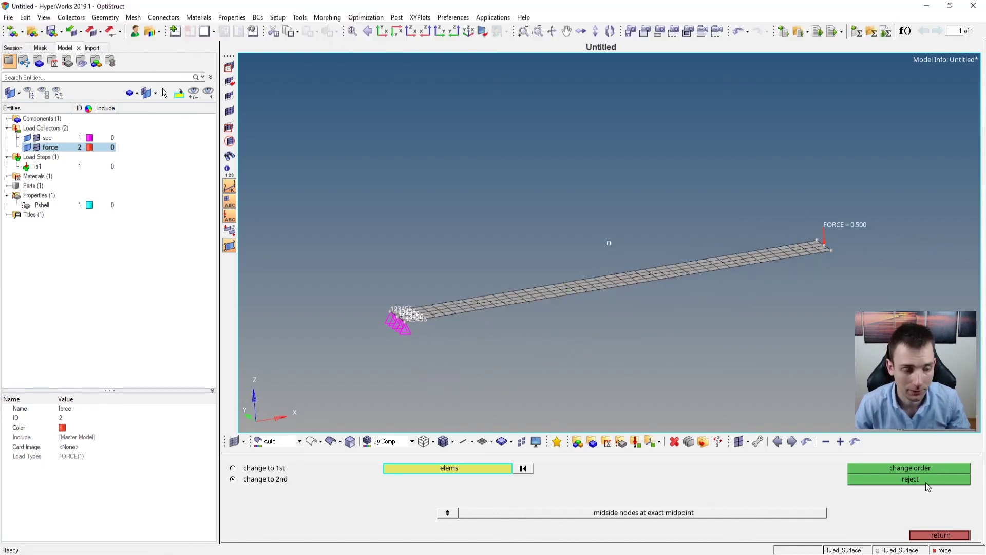
- Run the OptiStruct analysis of the second-order beam model with the input file named cantileverSurfaceStepFiner6_2nd, and switch to the results window
{"action": "mouse_move", "coordinate": [489, 293]}
{"action": "middle_mouse_down", "text": "ctrl"}
{"action": "mouse_move", "coordinate": [537, 301]}
{"action": "mouse_move", "coordinate": [613, 237]}
{"action": "middle_mouse_up", "text": "ctrl"}
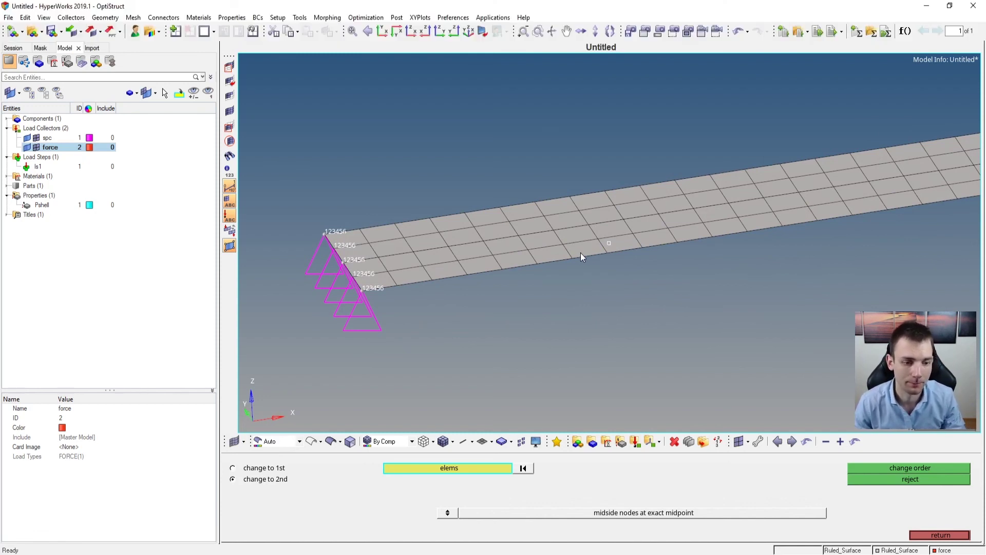
{"action": "right_click_drag", "start_coordinate": [580, 252], "coordinate": [590, 255], "text": "ctrl"}
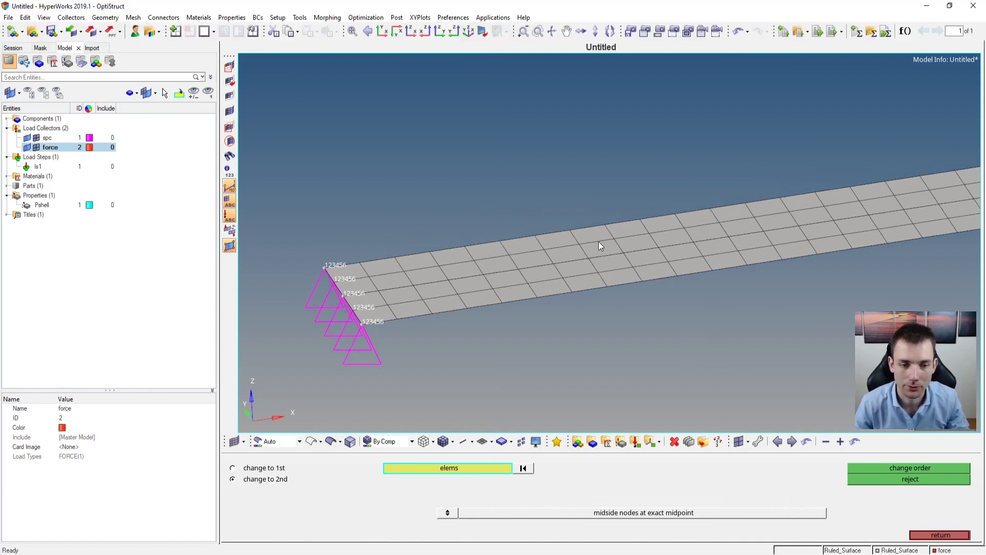
{"action": "left_click", "coordinate": [953, 535]}
{"action": "left_click", "coordinate": [930, 513]}
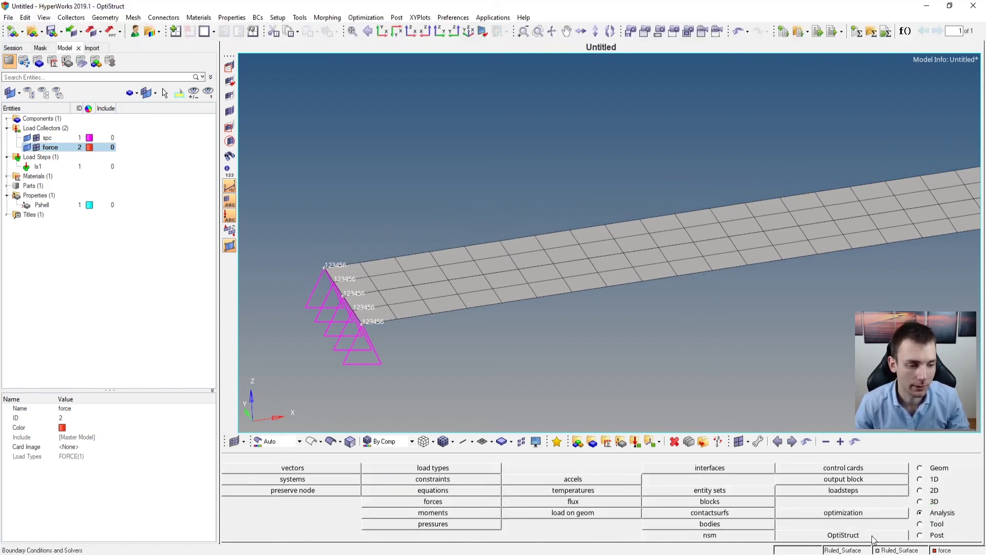
{"action": "left_click", "coordinate": [872, 536]}
{"action": "left_click", "coordinate": [576, 471]}
{"action": "key", "text": "Left"}
{"action": "type", "text": "_2nd"}
{"action": "left_click", "coordinate": [882, 491]}
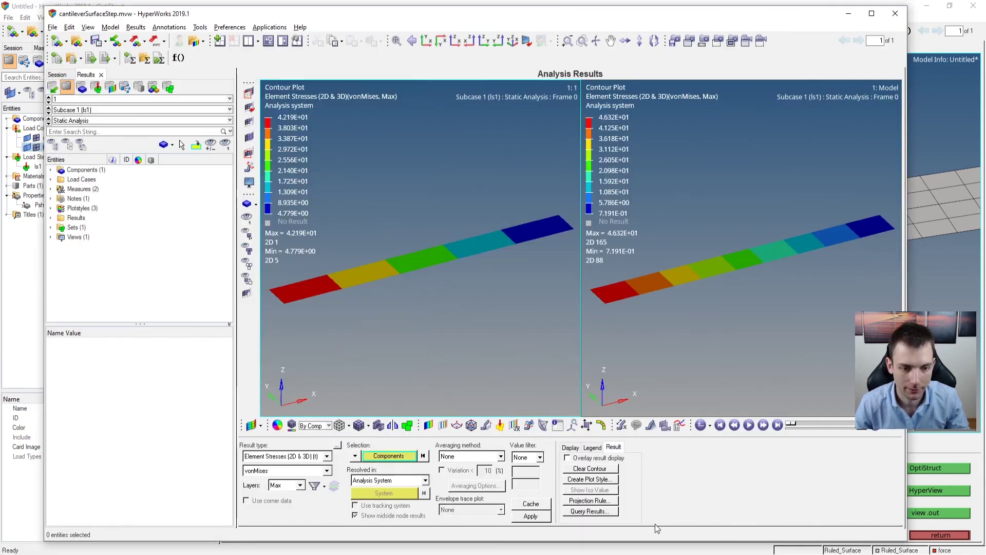
- Change the results page to a layout of three side-by-side windows and load cantileverSurfaceStepFiner6_2nd.h3d as model and results into the empty one
{"action": "left_click", "coordinate": [257, 41]}
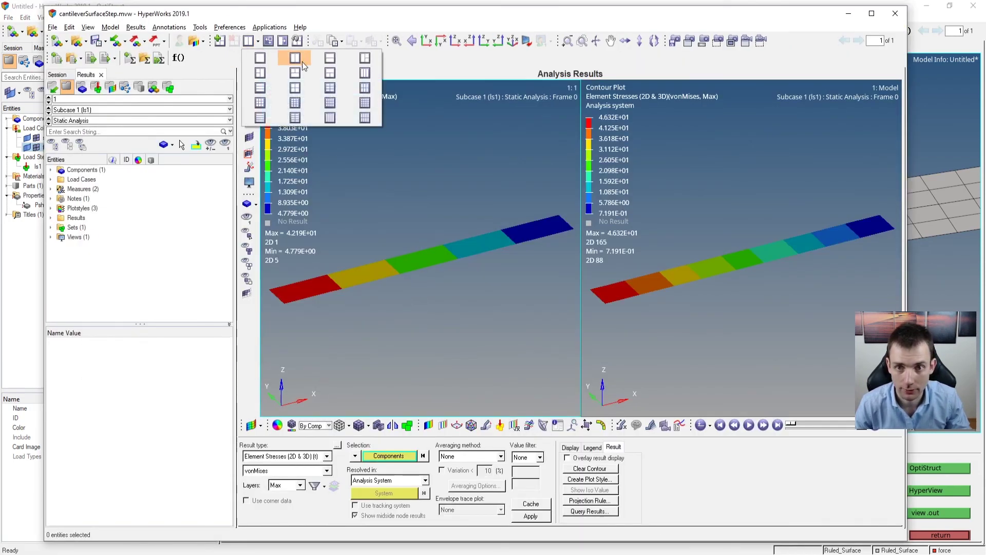
{"action": "left_click", "coordinate": [365, 72]}
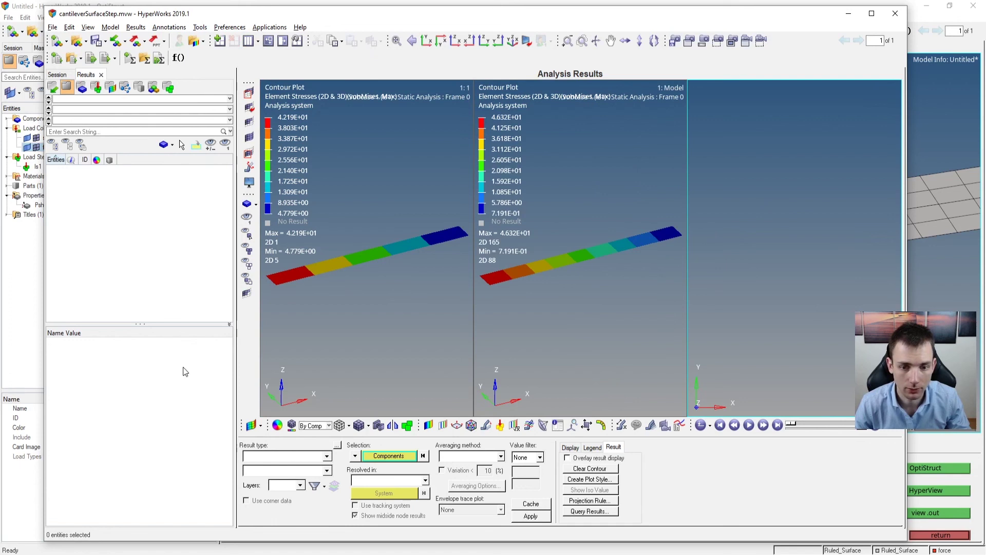
{"action": "left_click", "coordinate": [56, 41]}
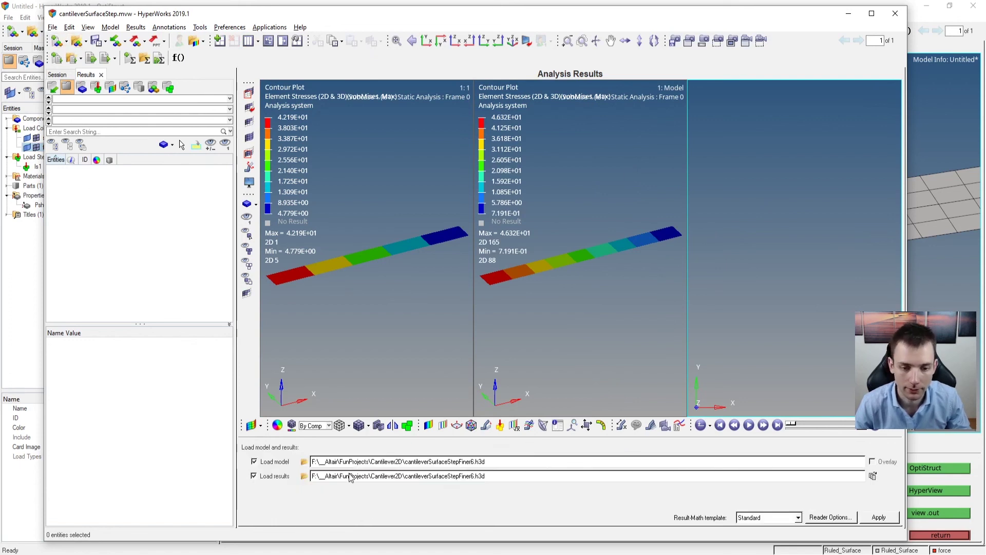
{"action": "left_click", "coordinate": [304, 461]}
{"action": "left_click", "coordinate": [472, 263]}
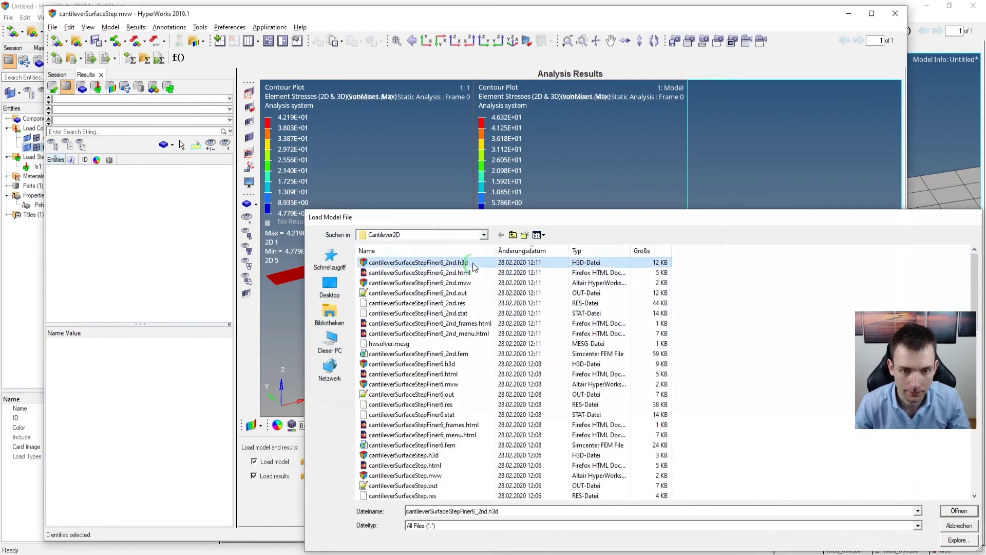
{"action": "left_click", "coordinate": [878, 517]}
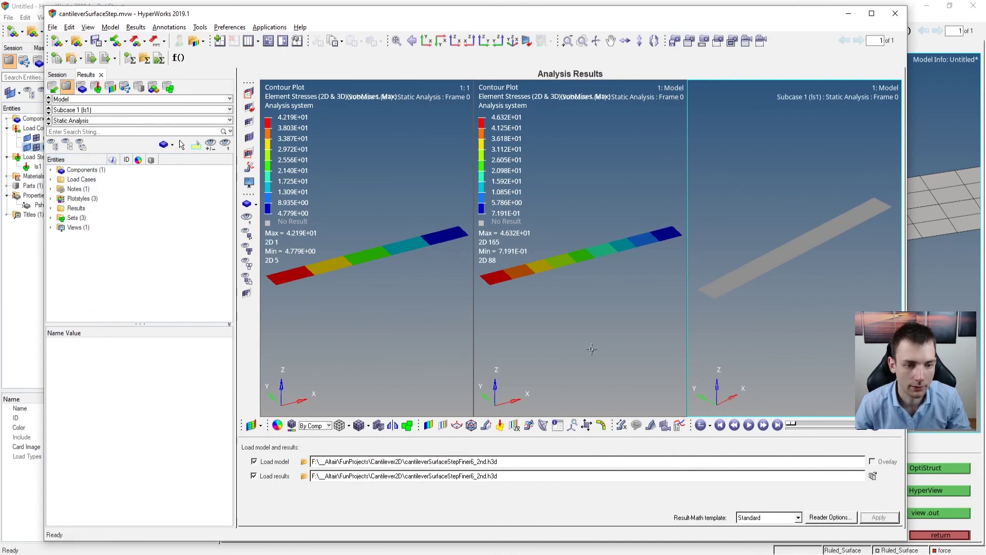
- Apply all selected style settings of the refined-mesh plot to the current page, and compare the stresses with the hand-calculated Sigma in Excel
{"action": "right_click", "coordinate": [578, 313]}
{"action": "mouse_move", "coordinate": [598, 339]}
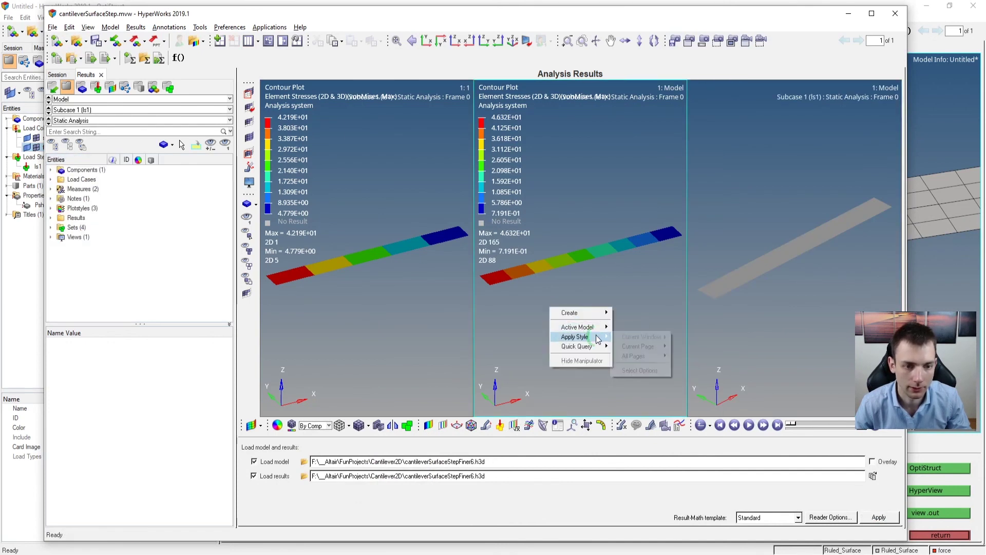
{"action": "mouse_move", "coordinate": [641, 346]}
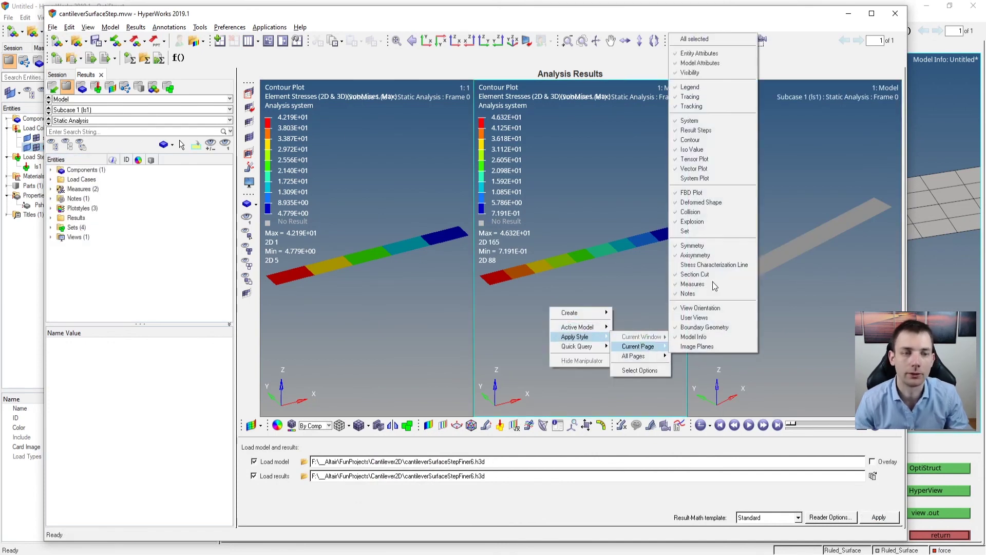
{"action": "left_click", "coordinate": [725, 39]}
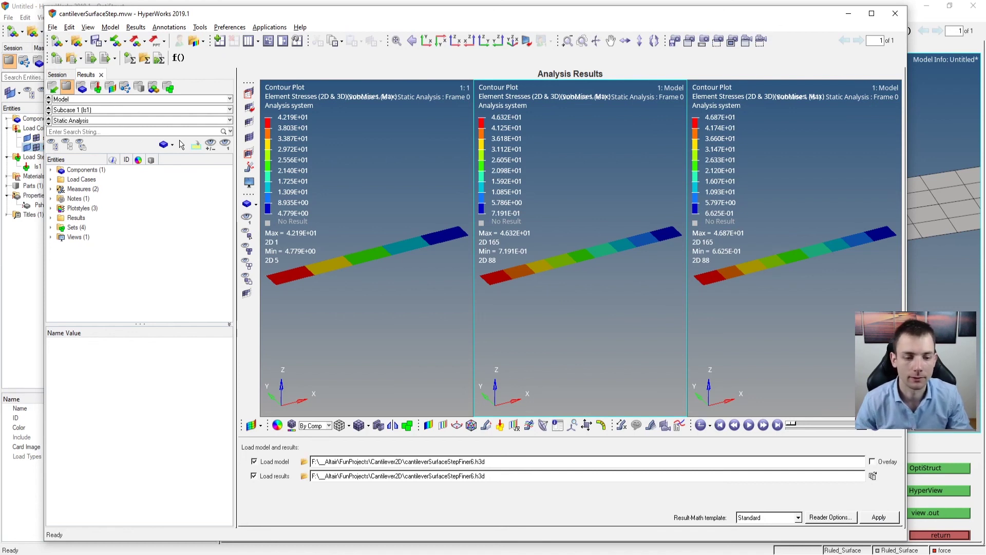
{"action": "left_click", "coordinate": [608, 495]}
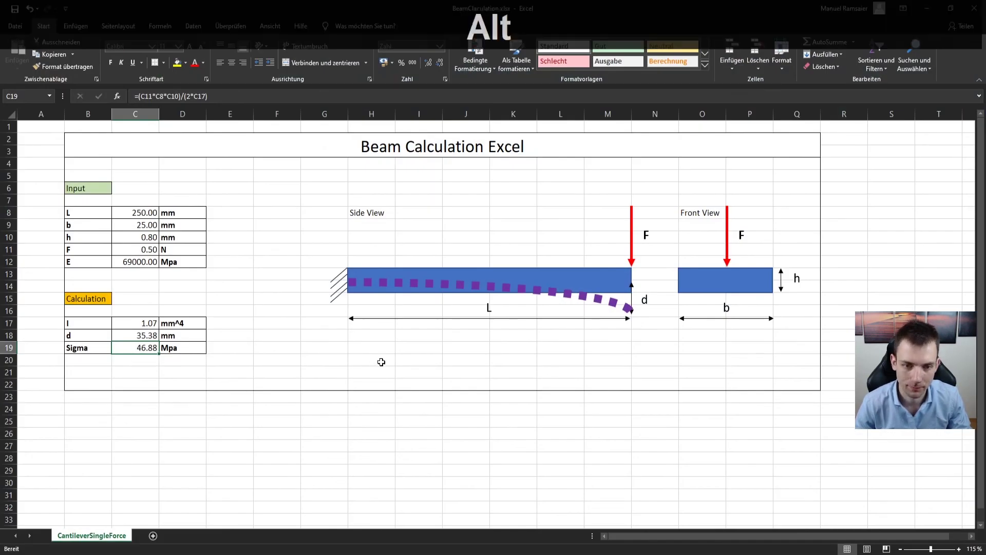
{"action": "key", "text": "alt+Tab"}
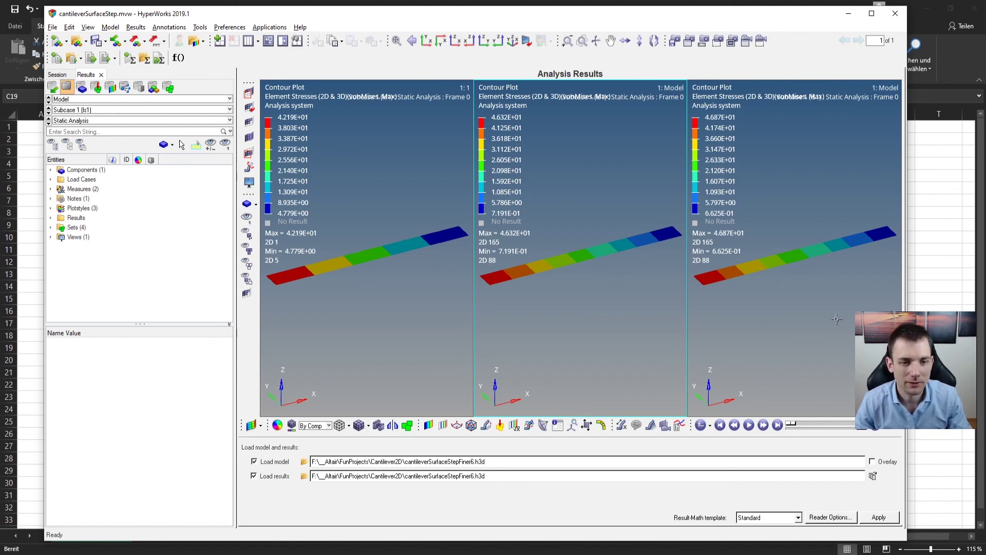
- Show the element mesh lines on the coarse, refined and second-order von Mises contour plots
{"action": "left_click", "coordinate": [375, 307]}
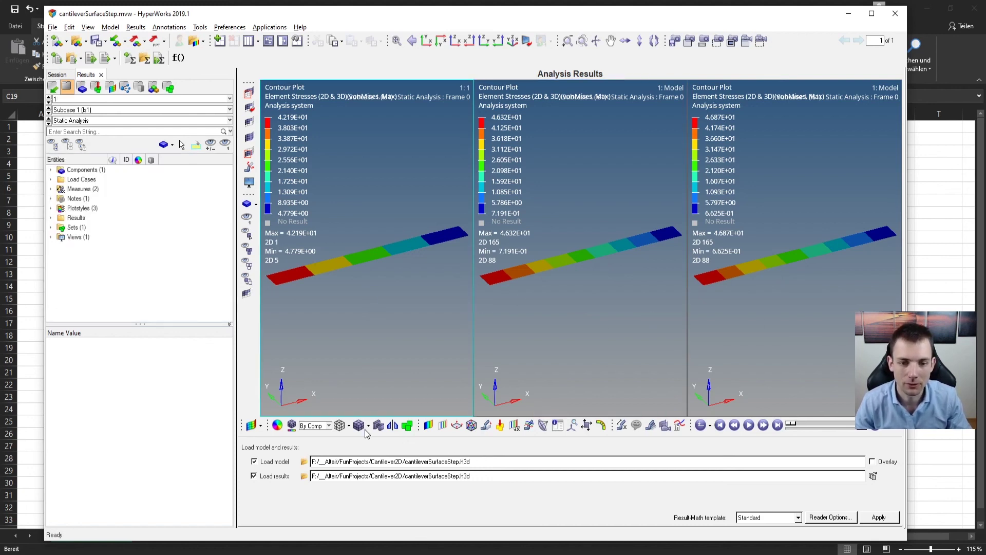
{"action": "left_click", "coordinate": [493, 400]}
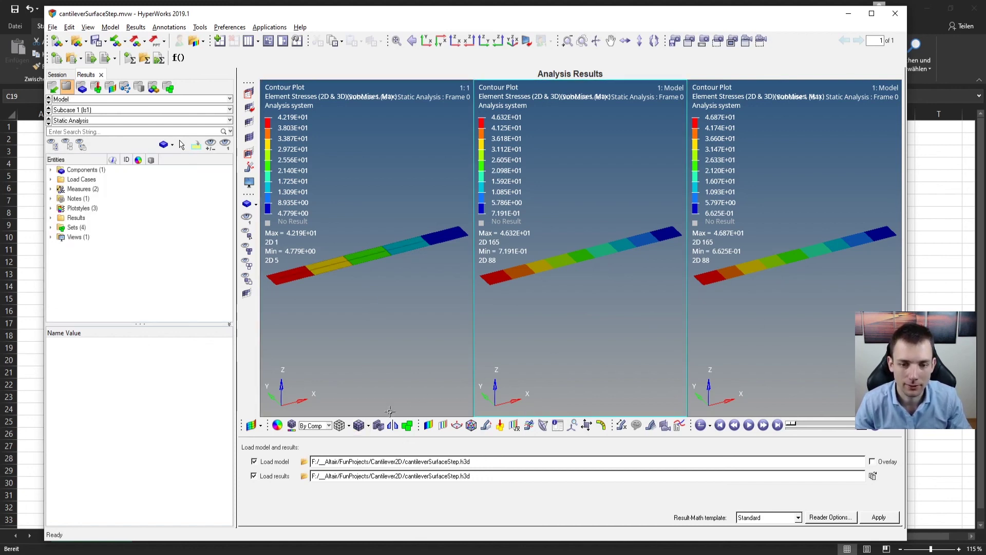
{"action": "left_click", "coordinate": [359, 425]}
{"action": "left_click", "coordinate": [778, 393]}
{"action": "left_click", "coordinate": [359, 425]}
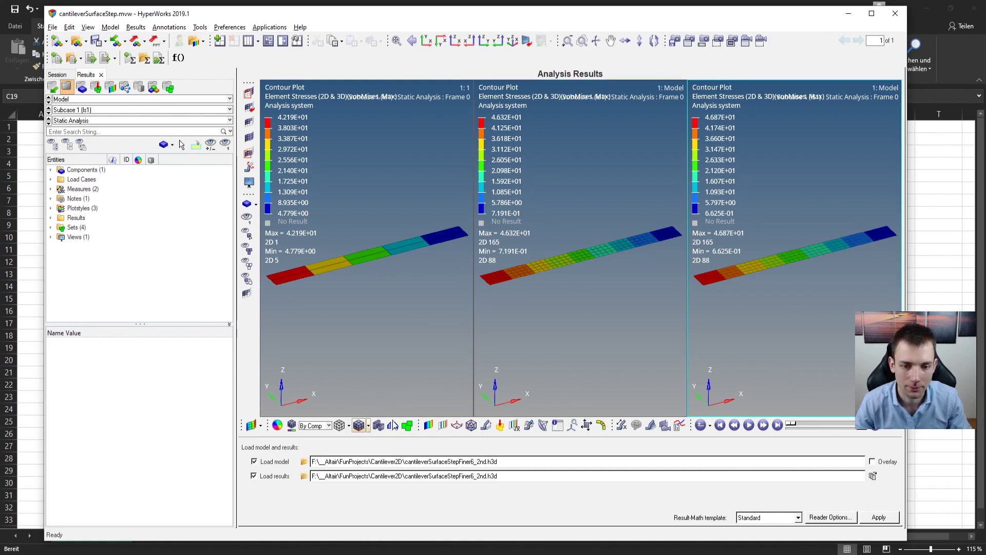